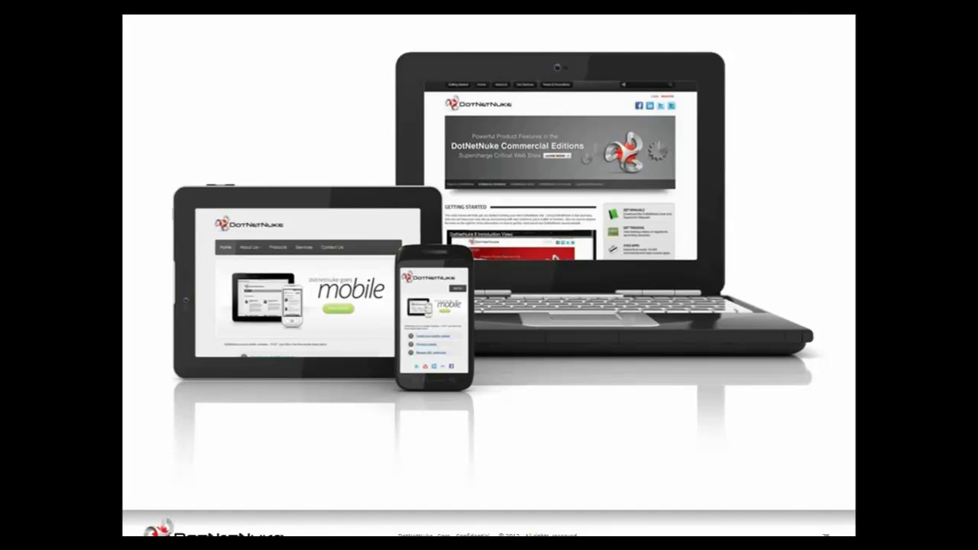
Advance past the Pier1, Coinstar, Denver and UNO example slides to the Demonstration slide
{"action": "key", "text": "Right"}
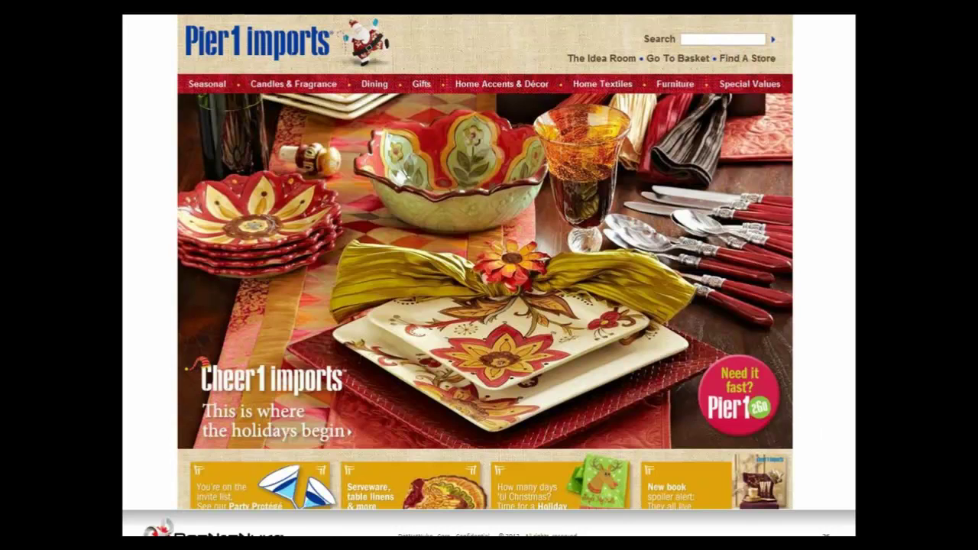
{"action": "key", "text": "Right"}
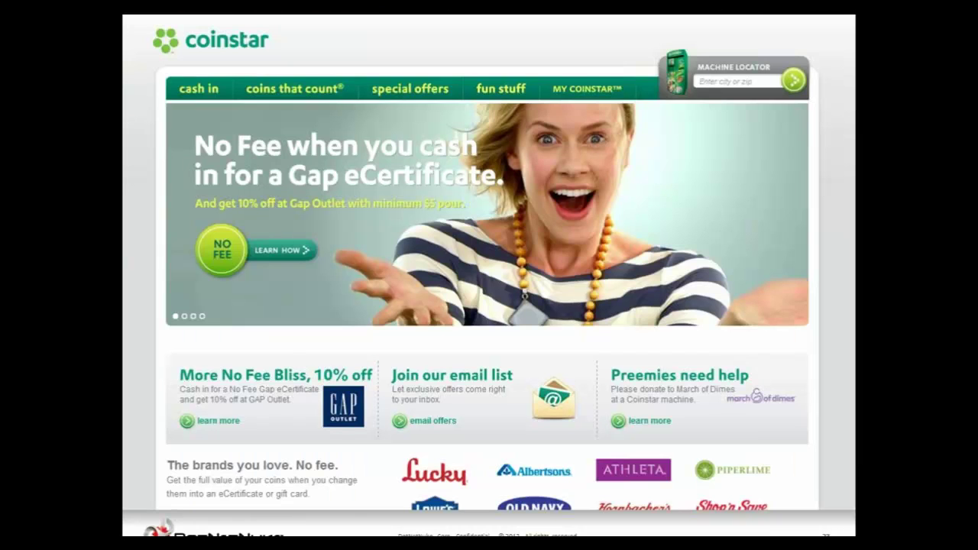
{"action": "key", "text": "Right"}
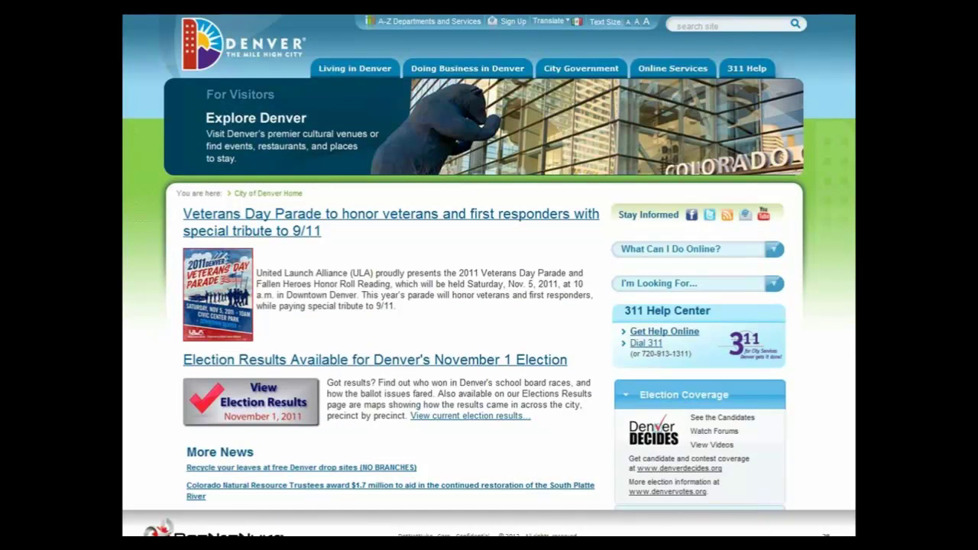
{"action": "key", "text": "Right"}
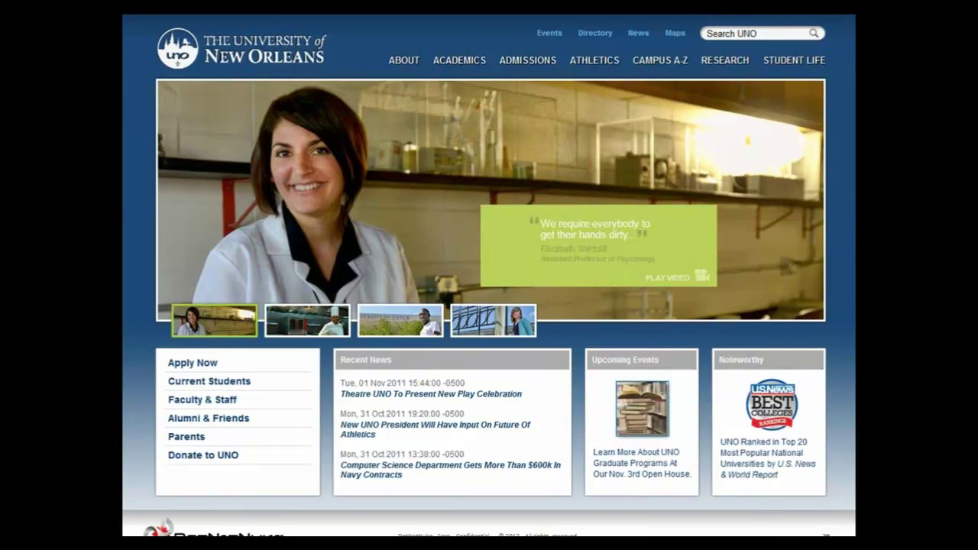
{"action": "key", "text": "Right"}
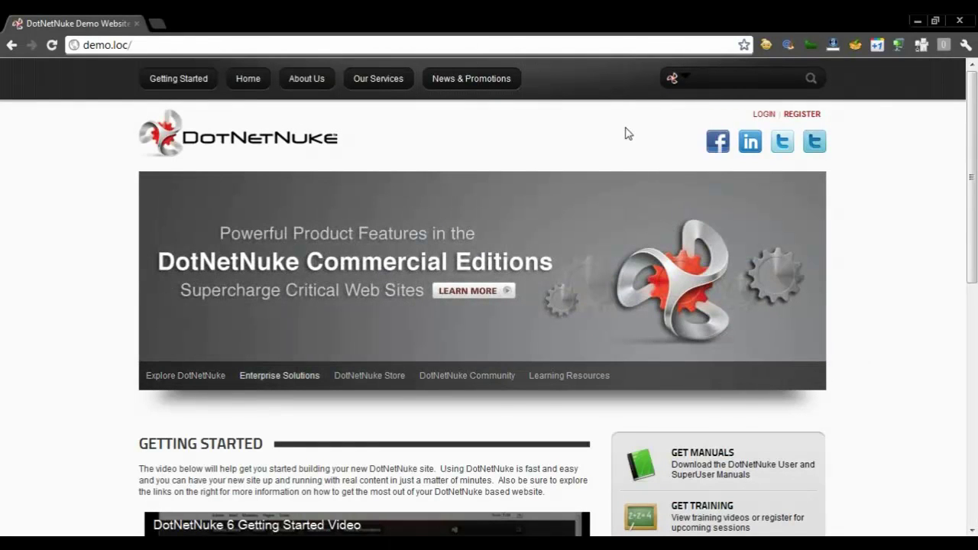
{"action": "scroll", "coordinate": [625, 127], "scroll_direction": "down", "scroll_amount": 2}
{"action": "scroll", "coordinate": [625, 127], "scroll_direction": "up", "scroll_amount": 2}
{"action": "scroll", "coordinate": [625, 128], "scroll_direction": "down", "scroll_amount": 3}
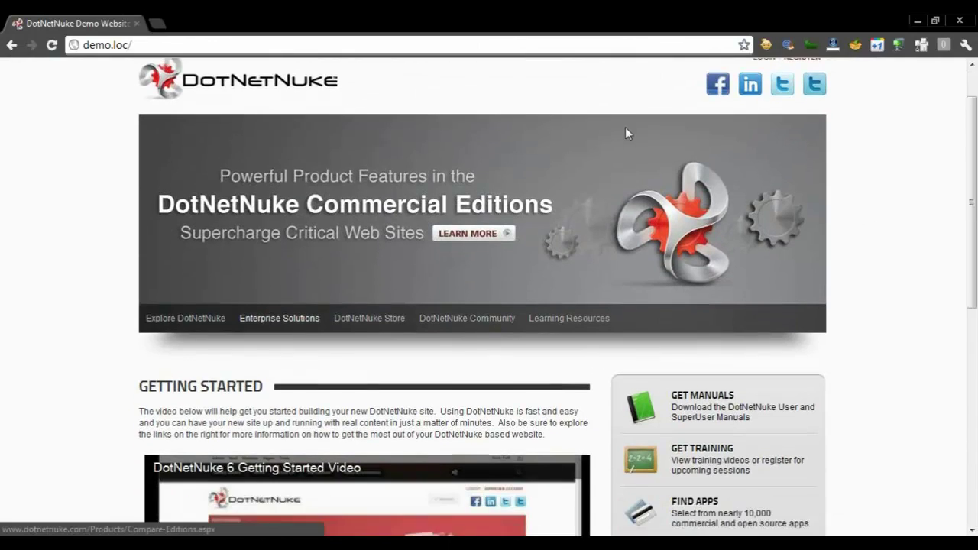
{"action": "scroll", "coordinate": [625, 133], "scroll_direction": "up", "scroll_amount": 1}
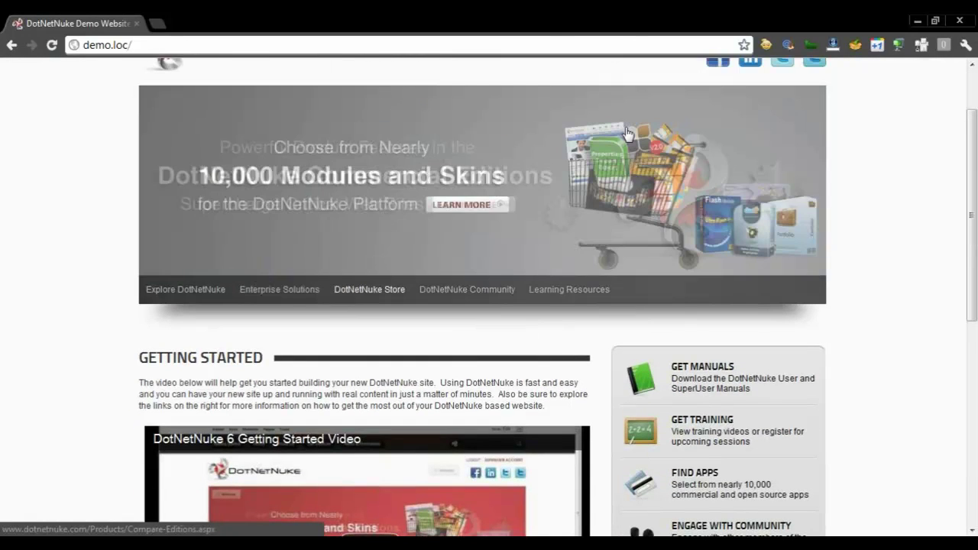
{"action": "scroll", "coordinate": [626, 133], "scroll_direction": "up", "scroll_amount": 3}
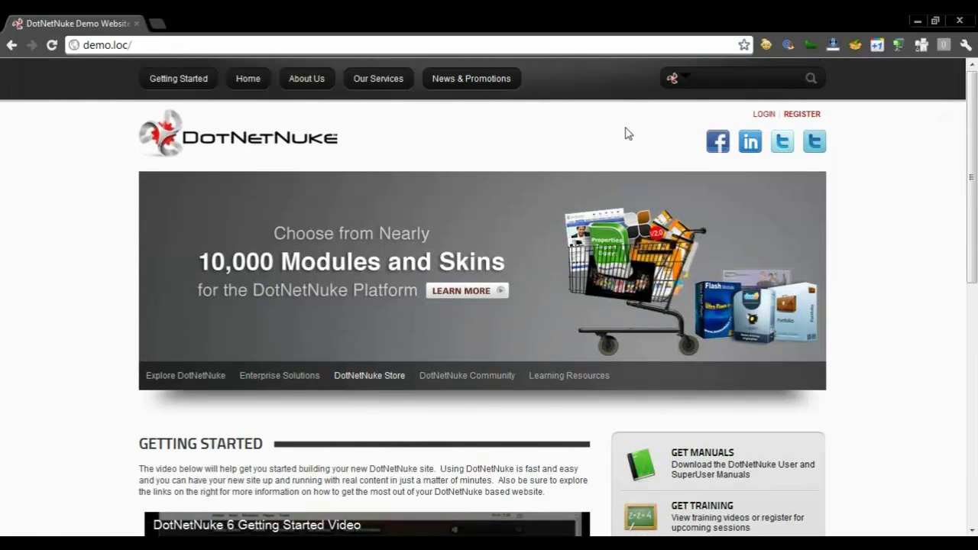
{"action": "scroll", "coordinate": [625, 134], "scroll_direction": "down", "scroll_amount": 1}
{"action": "scroll", "coordinate": [625, 134], "scroll_direction": "up", "scroll_amount": 1}
{"action": "scroll", "coordinate": [625, 134], "scroll_direction": "down", "scroll_amount": 2}
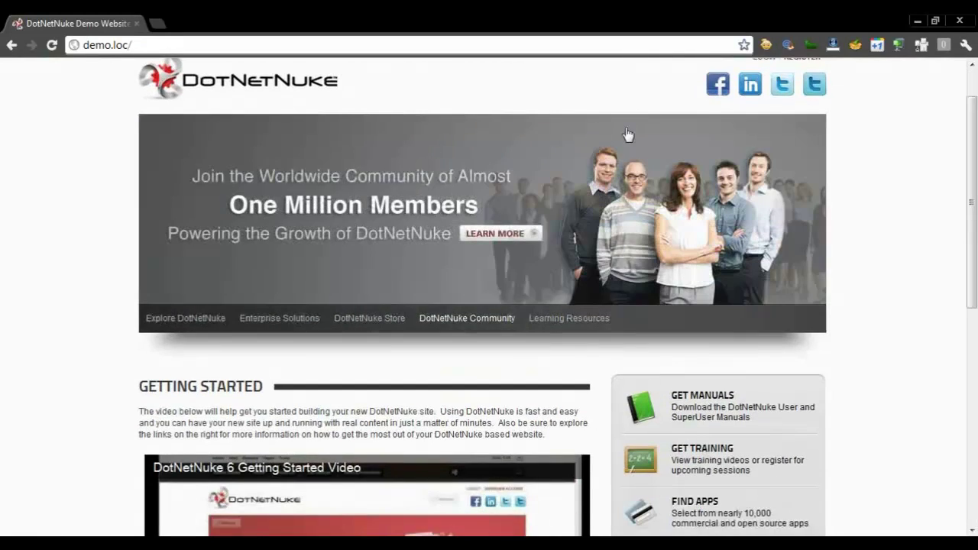
{"action": "scroll", "coordinate": [625, 134], "scroll_direction": "up", "scroll_amount": 2}
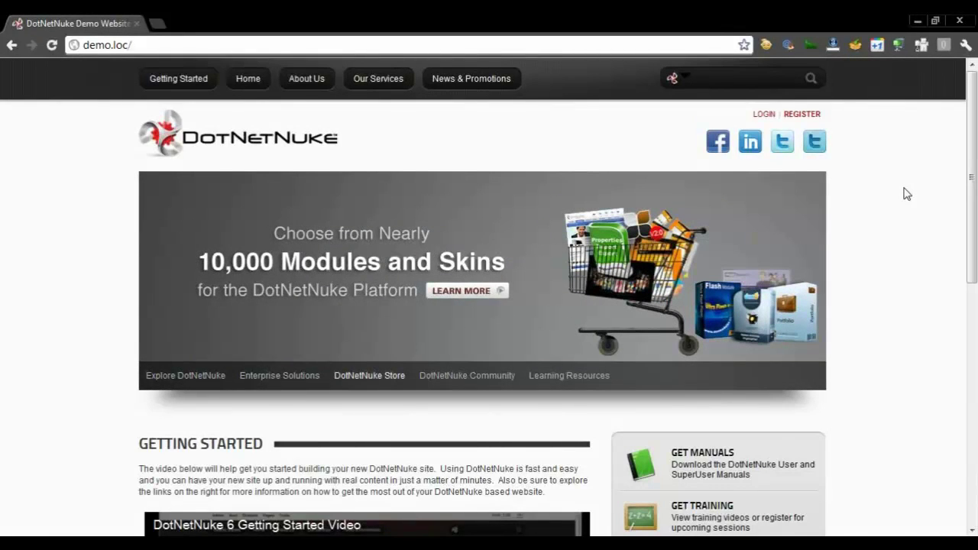
{"action": "scroll", "coordinate": [907, 194], "scroll_direction": "down", "scroll_amount": 1}
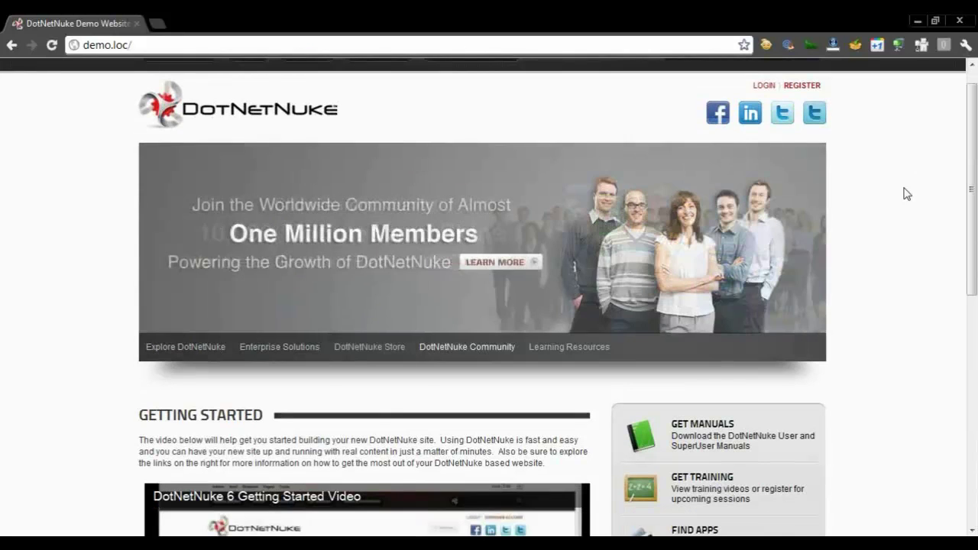
{"action": "scroll", "coordinate": [907, 194], "scroll_direction": "down", "scroll_amount": 1}
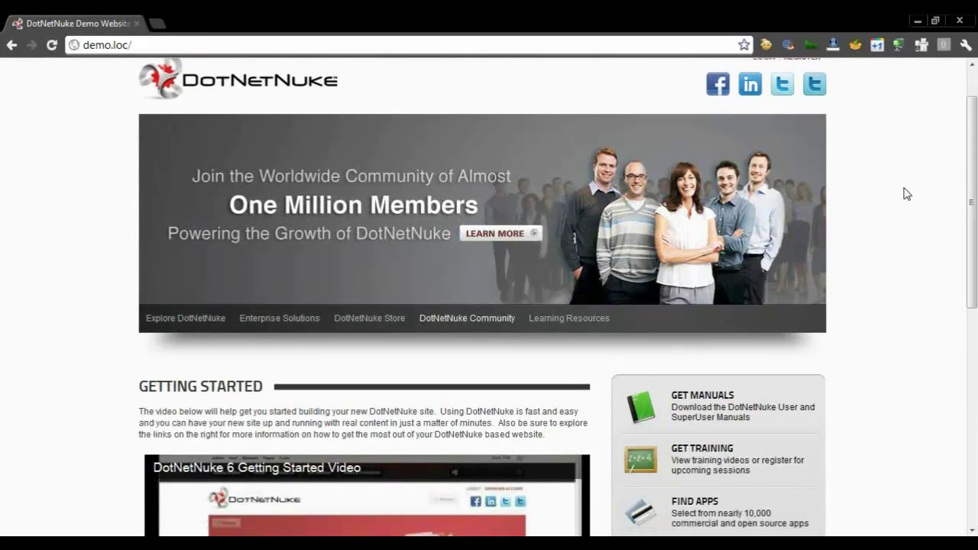
{"action": "scroll", "coordinate": [907, 194], "scroll_direction": "down", "scroll_amount": 5}
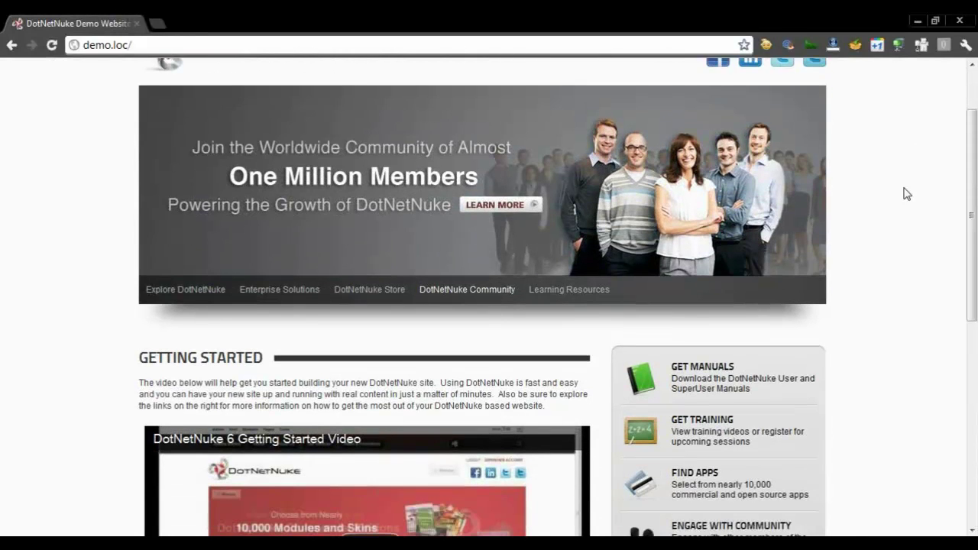
{"action": "scroll", "coordinate": [907, 195], "scroll_direction": "down", "scroll_amount": 1}
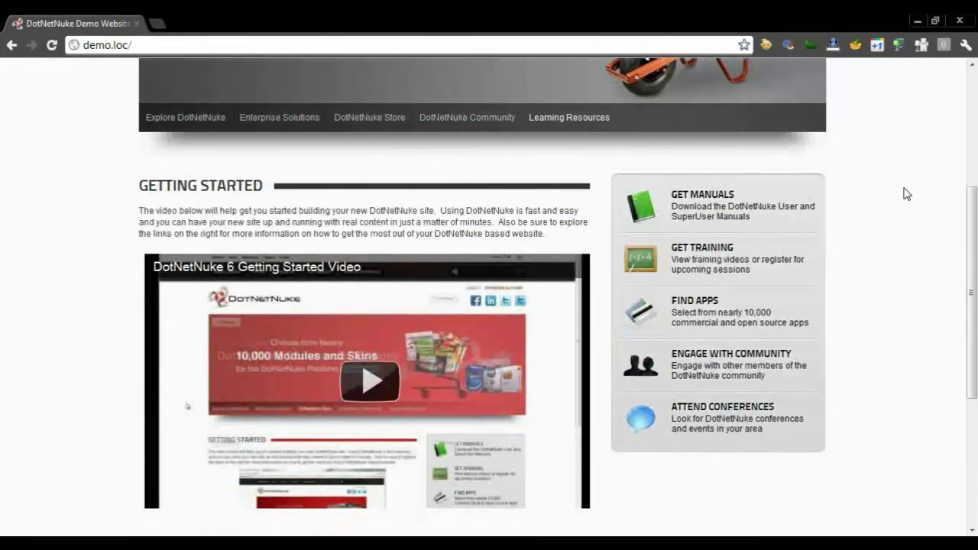
{"action": "scroll", "coordinate": [907, 194], "scroll_direction": "up", "scroll_amount": 1}
{"action": "scroll", "coordinate": [907, 194], "scroll_direction": "up", "scroll_amount": 1}
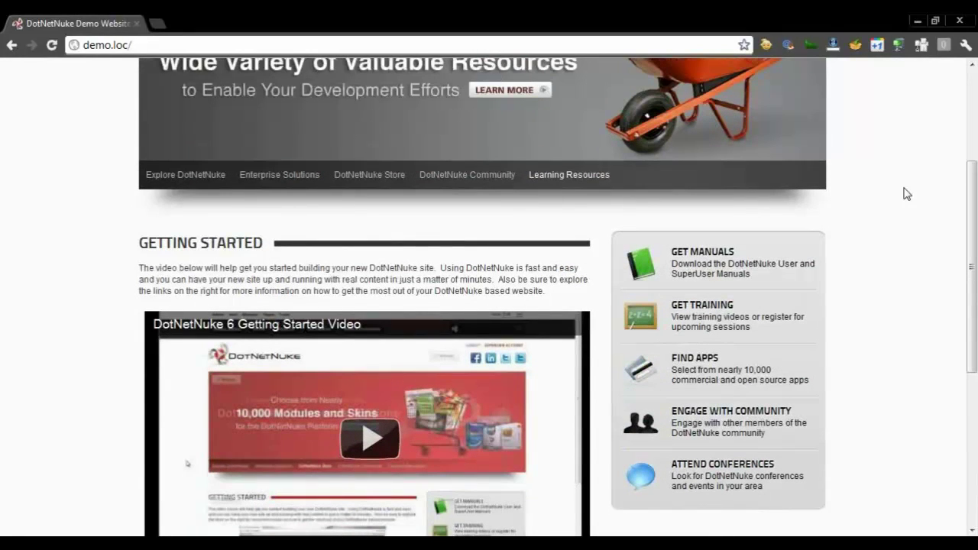
{"action": "scroll", "coordinate": [907, 194], "scroll_direction": "up", "scroll_amount": 5}
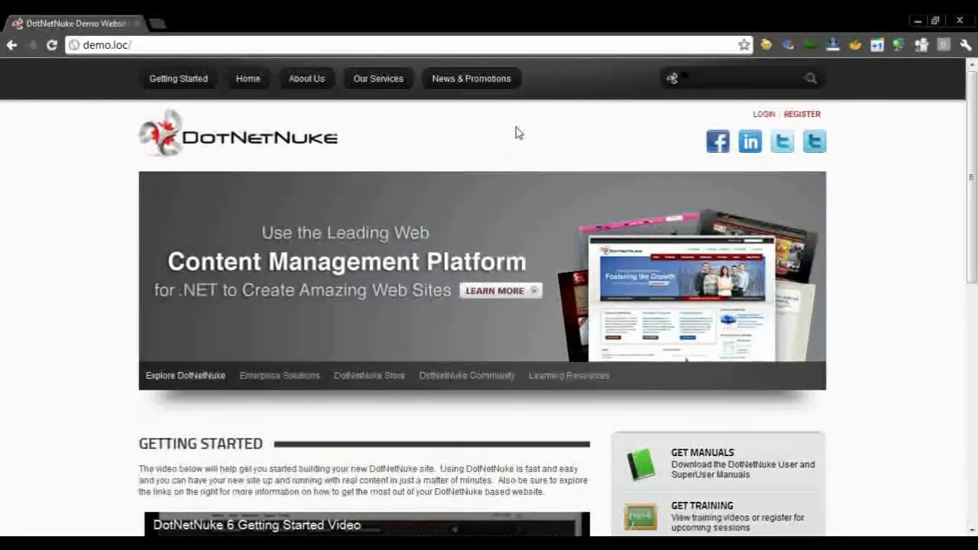
{"action": "left_click", "coordinate": [251, 78]}
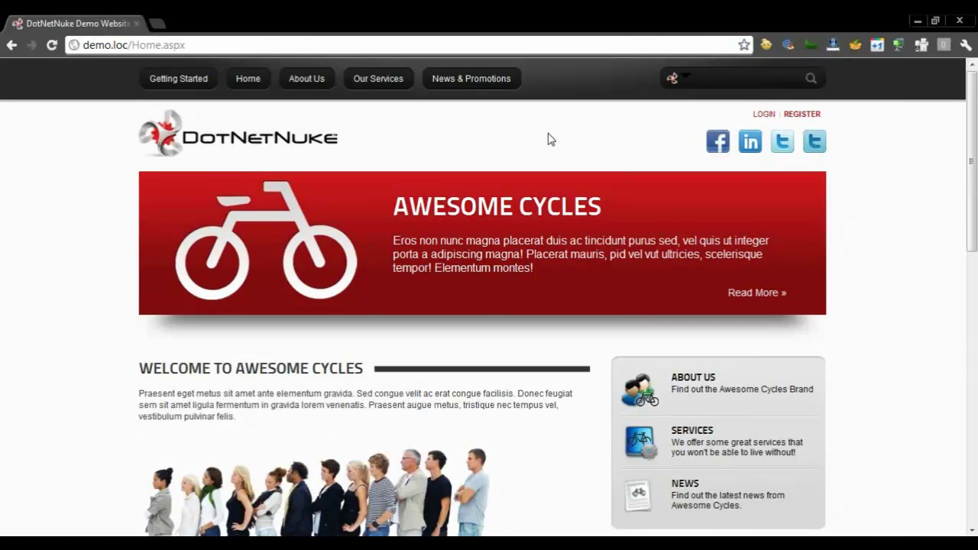
{"action": "scroll", "coordinate": [550, 139], "scroll_direction": "down", "scroll_amount": 3}
{"action": "scroll", "coordinate": [550, 138], "scroll_direction": "up", "scroll_amount": 3}
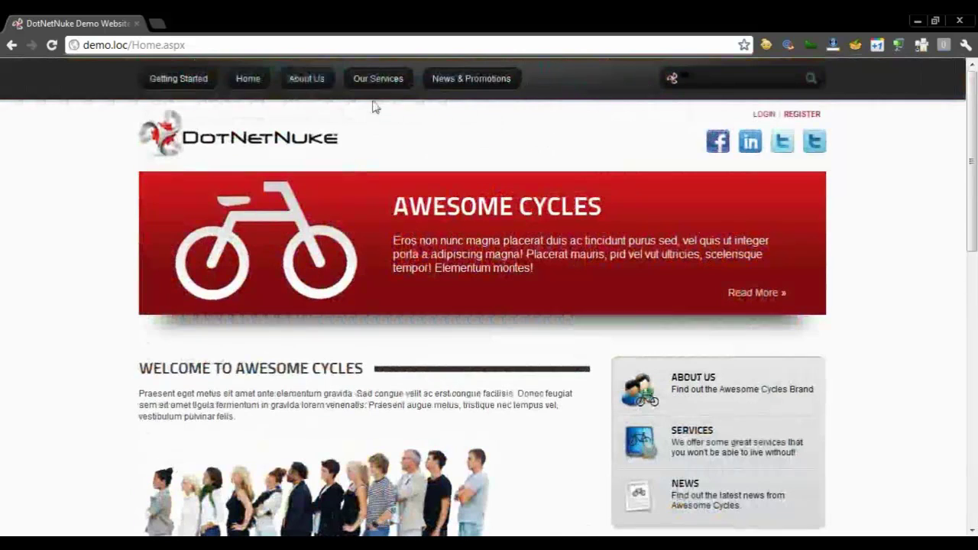
{"action": "left_click", "coordinate": [322, 87]}
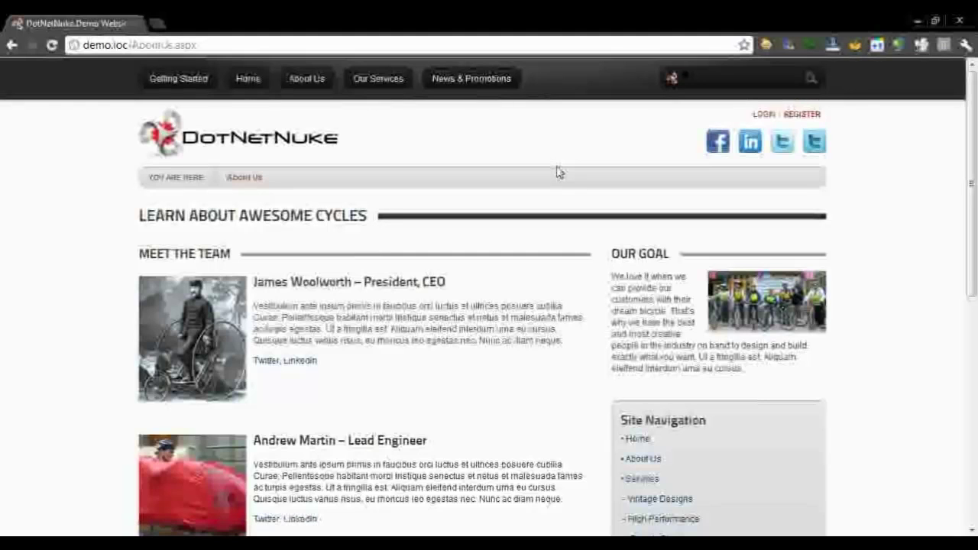
{"action": "scroll", "coordinate": [558, 172], "scroll_direction": "down", "scroll_amount": 3}
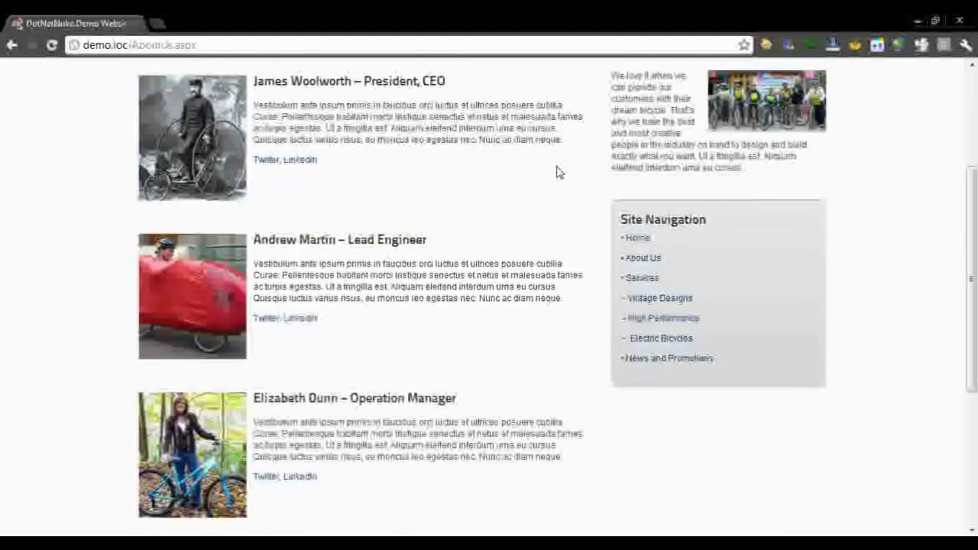
{"action": "scroll", "coordinate": [557, 172], "scroll_direction": "up", "scroll_amount": 3}
{"action": "left_click", "coordinate": [493, 90]}
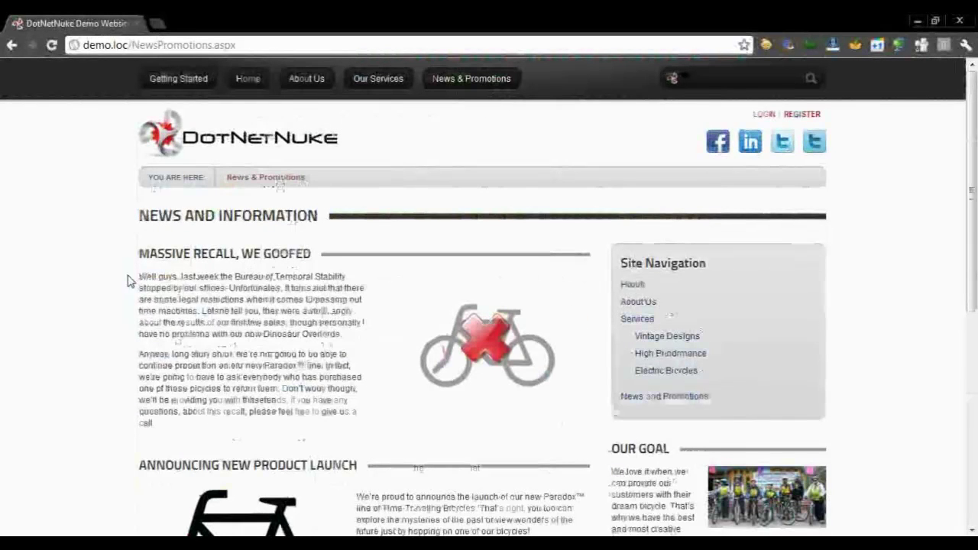
{"action": "scroll", "coordinate": [128, 281], "scroll_direction": "down", "scroll_amount": 4}
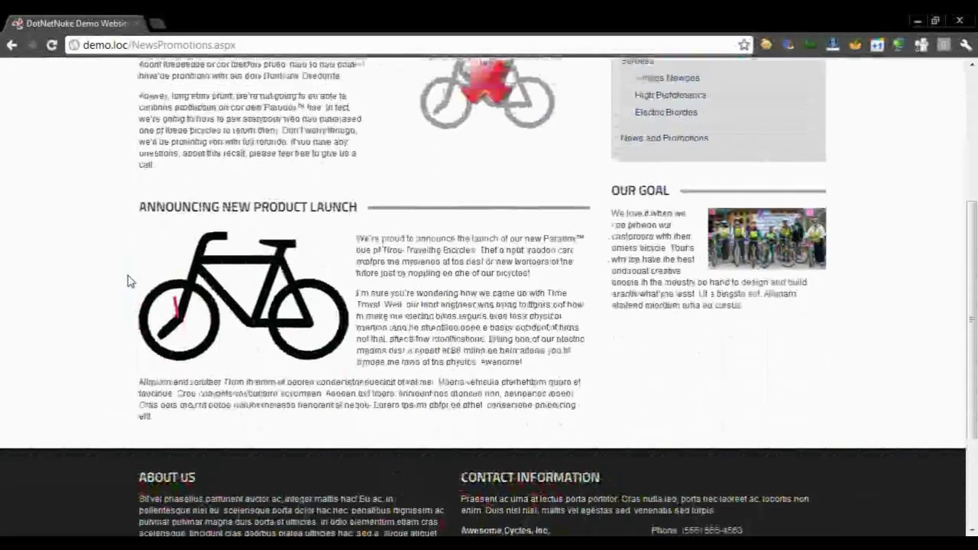
{"action": "scroll", "coordinate": [128, 281], "scroll_direction": "up", "scroll_amount": 4}
{"action": "left_click", "coordinate": [278, 147]}
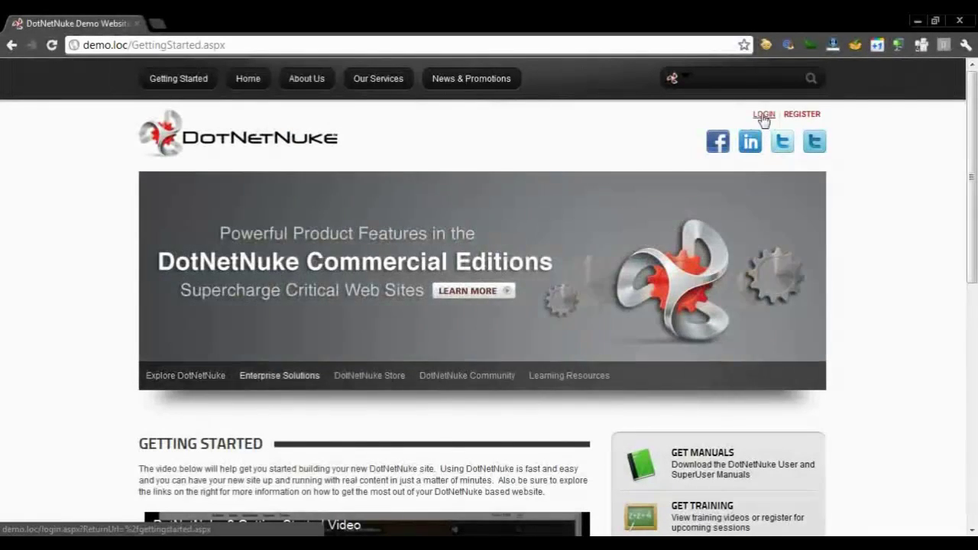
Sign in to the demo.loc site with the host account's username and password
{"action": "left_click", "coordinate": [763, 116]}
{"action": "type", "text": "host"}
{"action": "key", "text": "Tab"}
{"action": "type", "text": "123456"}
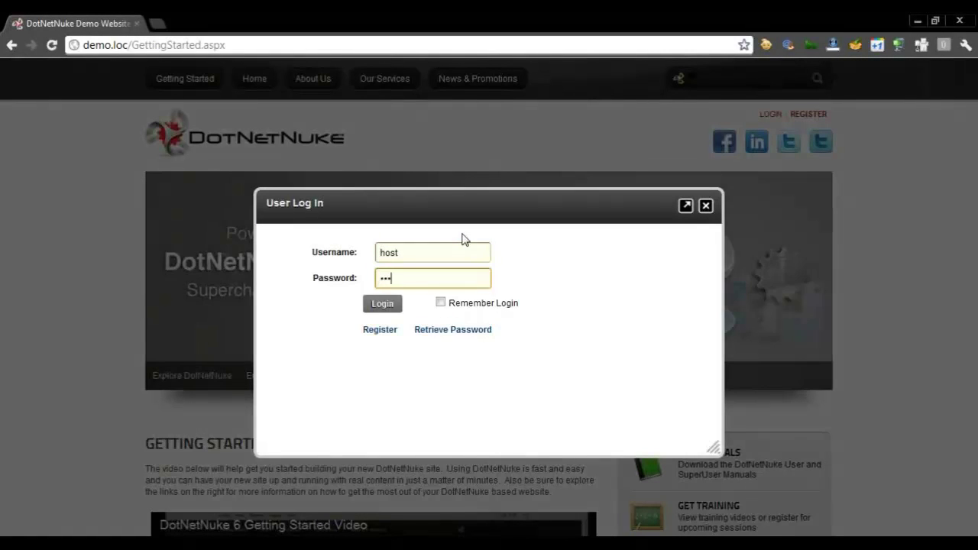
{"action": "type", "text": "789"}
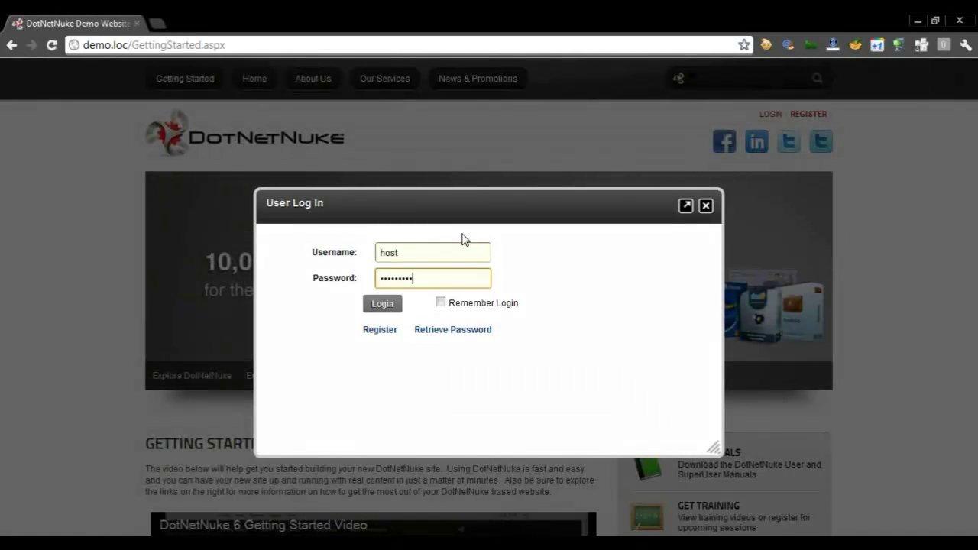
{"action": "key", "text": "Return"}
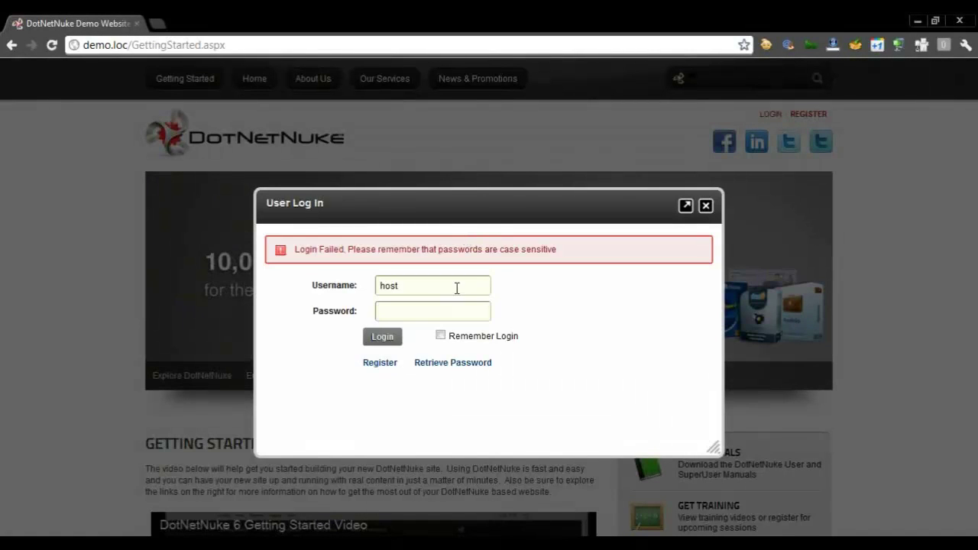
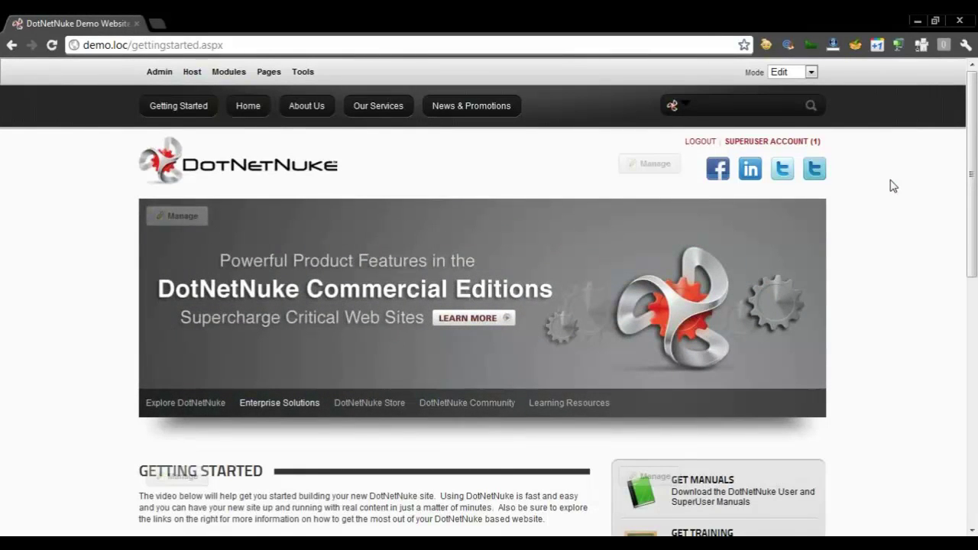
Scroll the Getting Started page down to its Quick Links and Sponsors footer
{"action": "scroll", "coordinate": [893, 186], "scroll_direction": "down", "scroll_amount": 3}
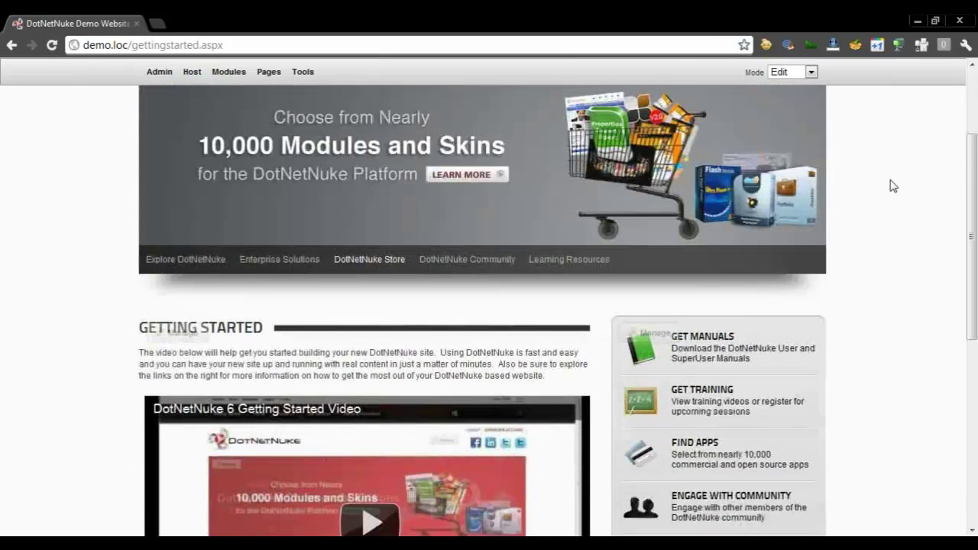
{"action": "scroll", "coordinate": [893, 185], "scroll_direction": "down", "scroll_amount": 4}
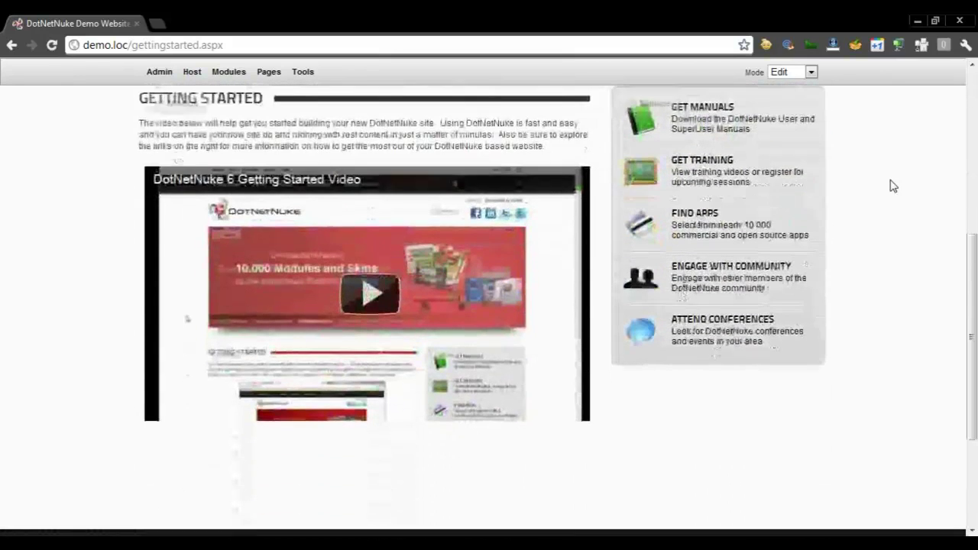
{"action": "scroll", "coordinate": [893, 185], "scroll_direction": "down", "scroll_amount": 1}
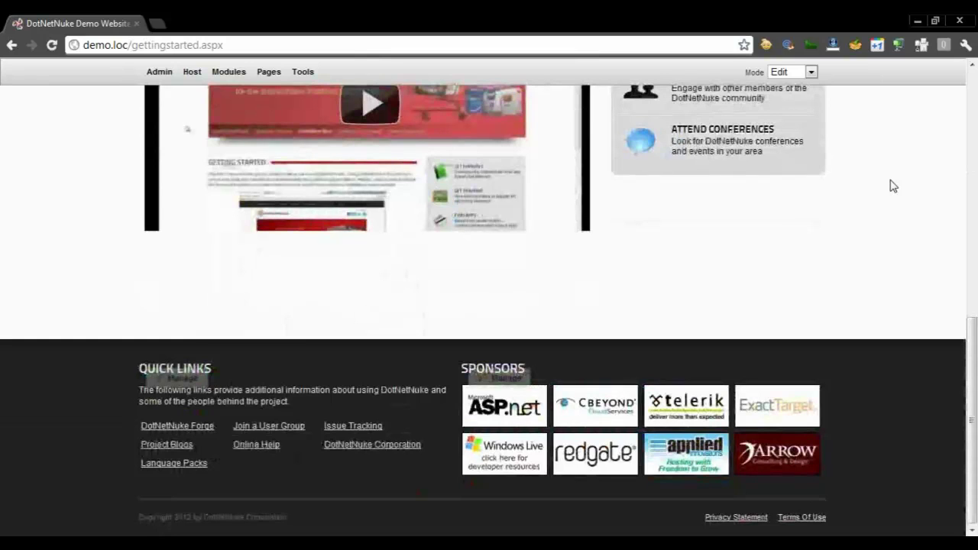
{"action": "left_click", "coordinate": [775, 76]}
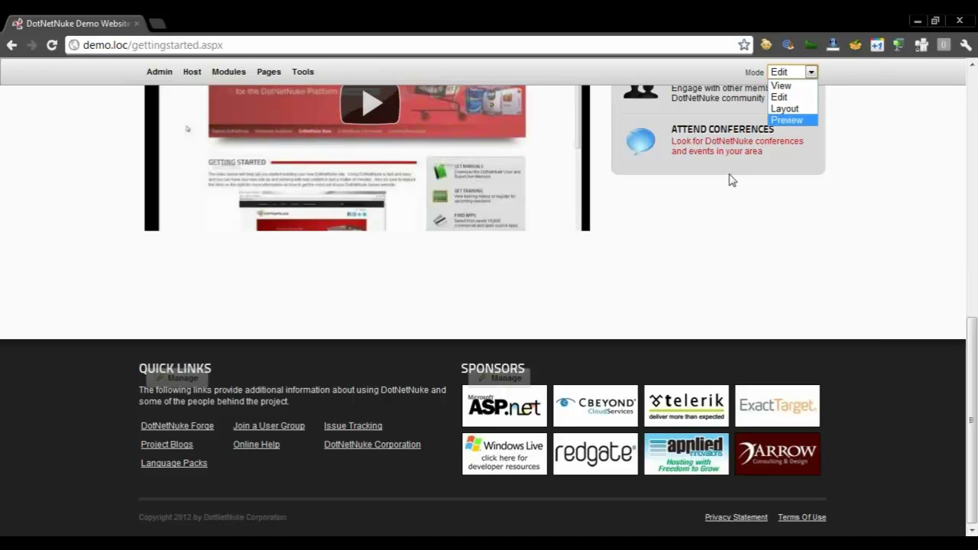
{"action": "left_click", "coordinate": [428, 86]}
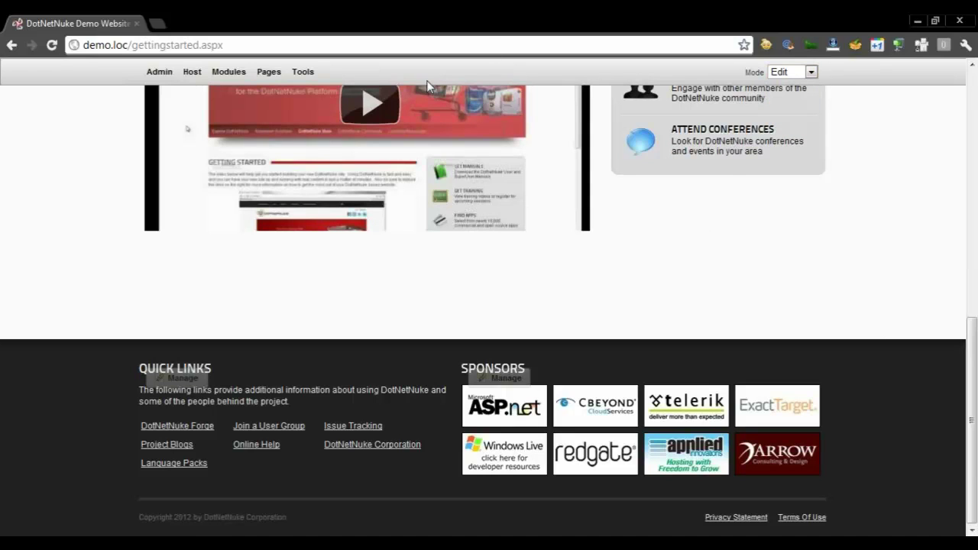
{"action": "mouse_move", "coordinate": [302, 73]}
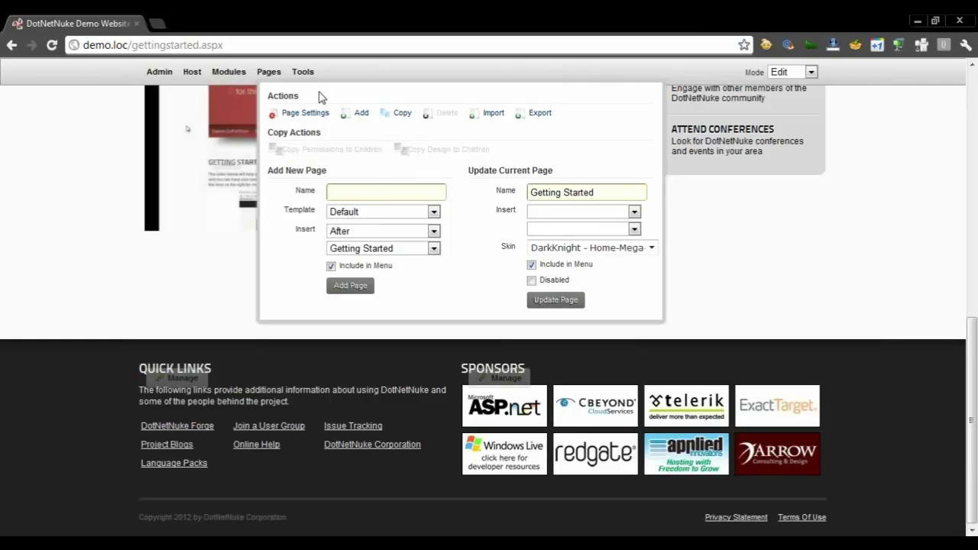
Close the add-module panel and go to the Host administration page
{"action": "mouse_move", "coordinate": [238, 74]}
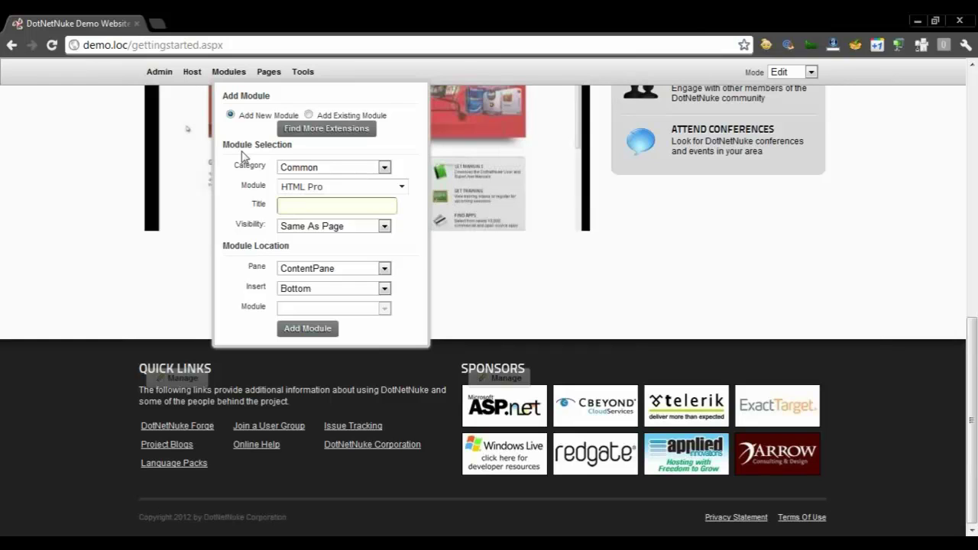
{"action": "left_click", "coordinate": [230, 80]}
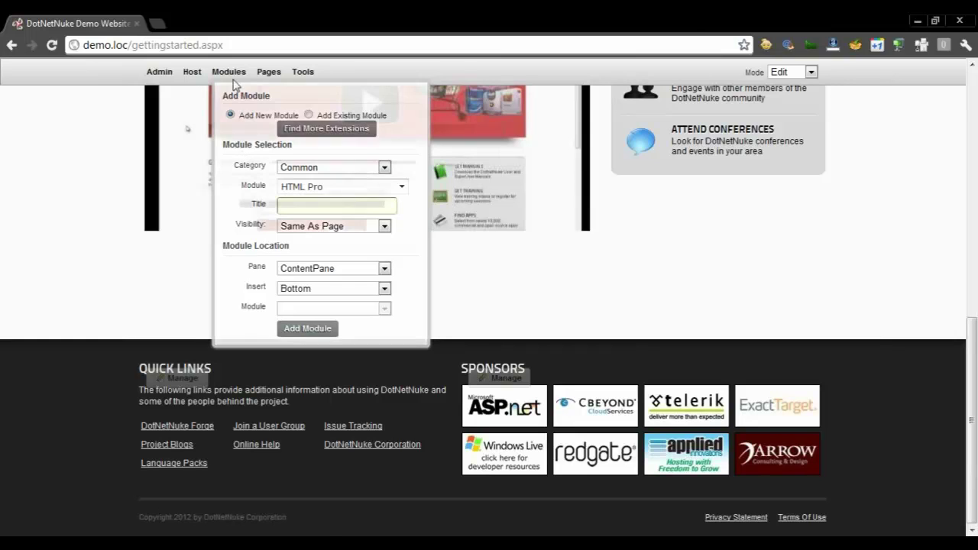
{"action": "left_click", "coordinate": [194, 80]}
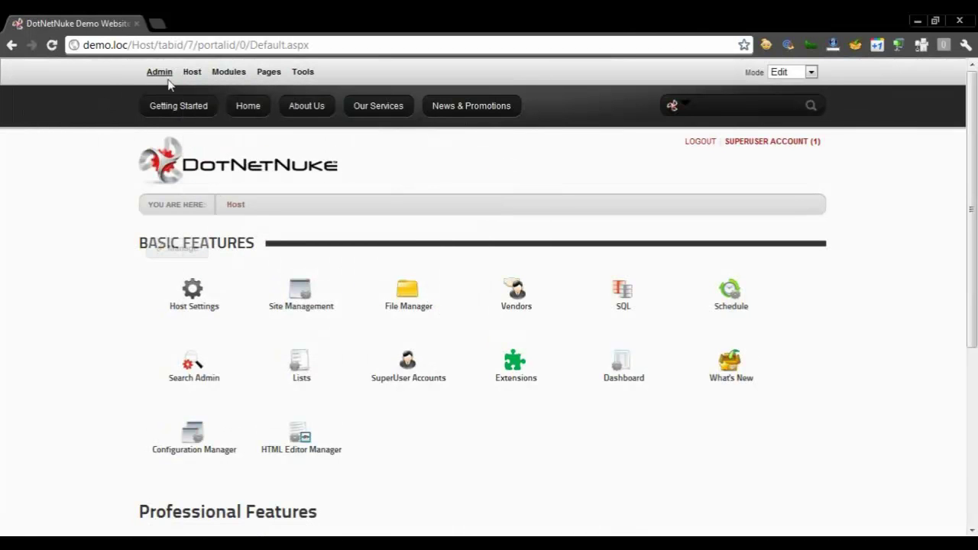
Scroll the Host page down to Professional Features like Health Monitoring and Site Groups
{"action": "scroll", "coordinate": [93, 192], "scroll_direction": "down", "scroll_amount": 3}
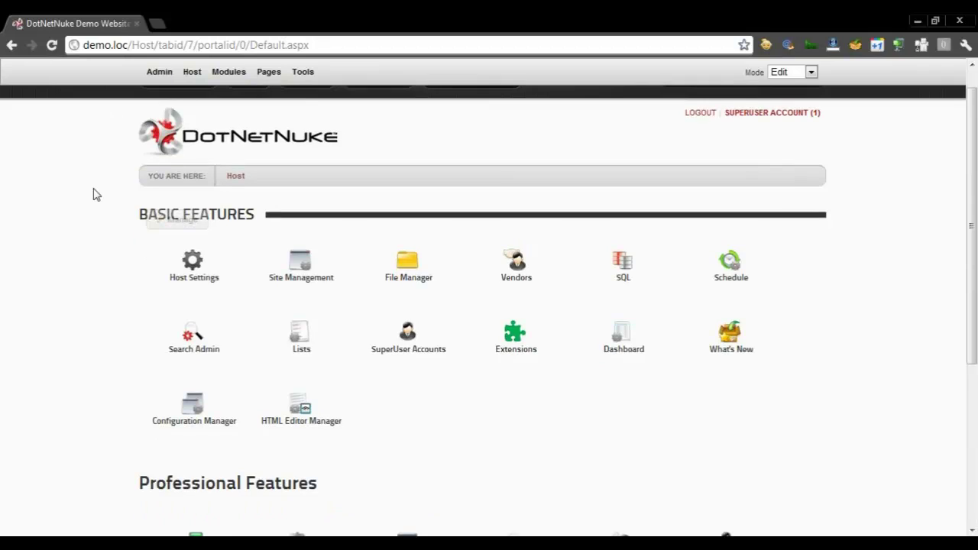
{"action": "scroll", "coordinate": [93, 194], "scroll_direction": "down", "scroll_amount": 1}
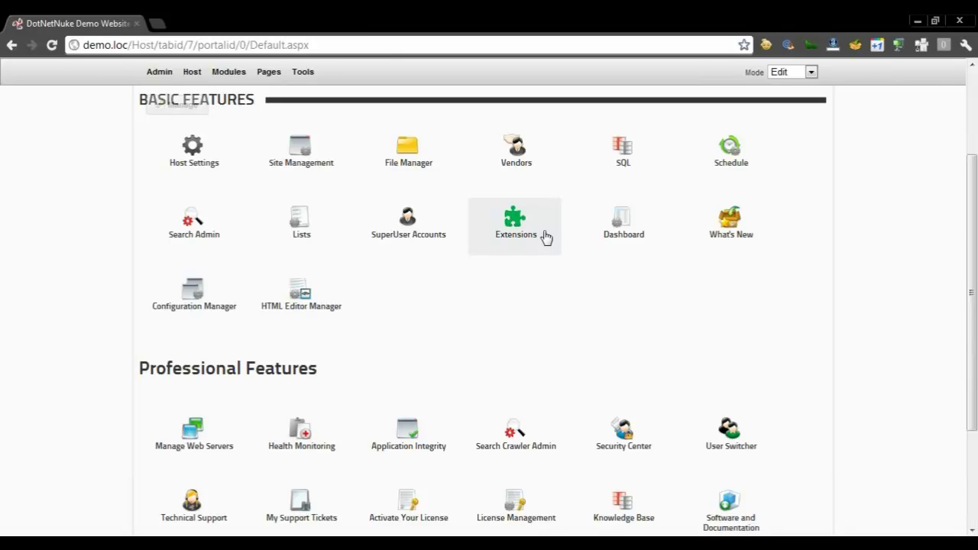
{"action": "scroll", "coordinate": [94, 360], "scroll_direction": "down", "scroll_amount": 3}
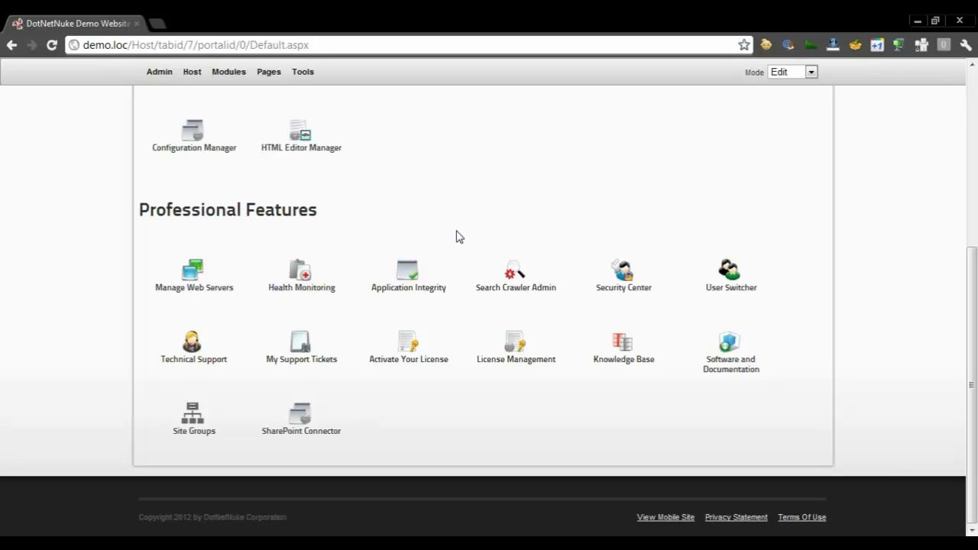
{"action": "left_click", "coordinate": [533, 268]}
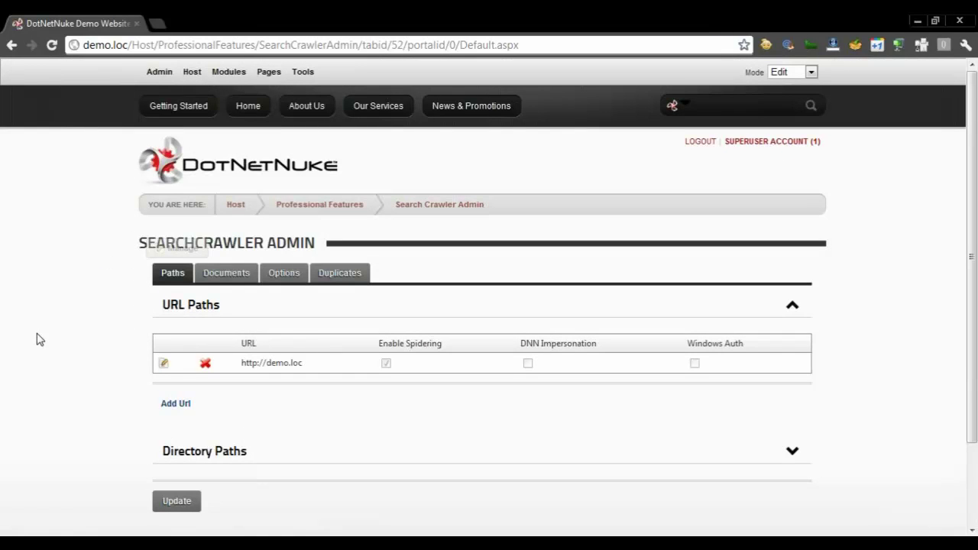
{"action": "scroll", "coordinate": [40, 339], "scroll_direction": "down", "scroll_amount": 3}
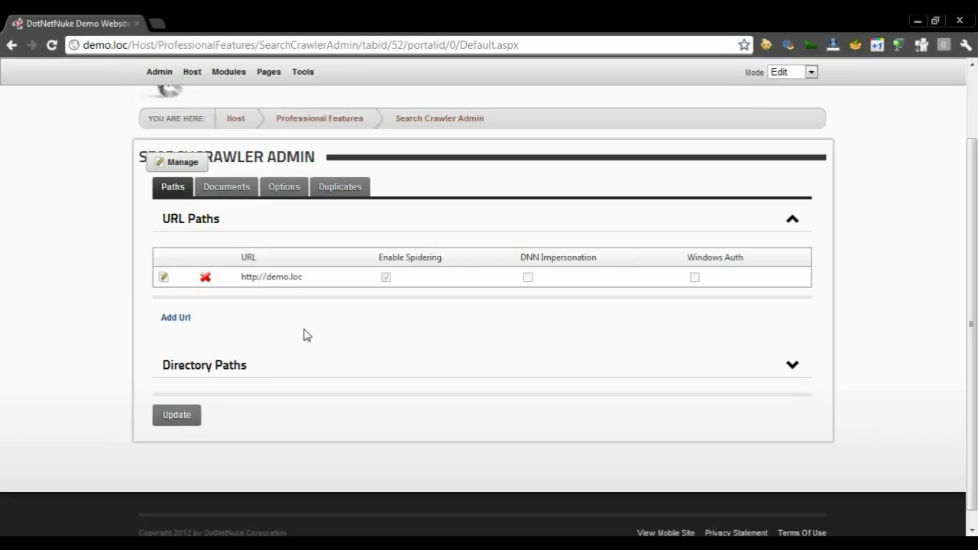
{"action": "left_click", "coordinate": [236, 195]}
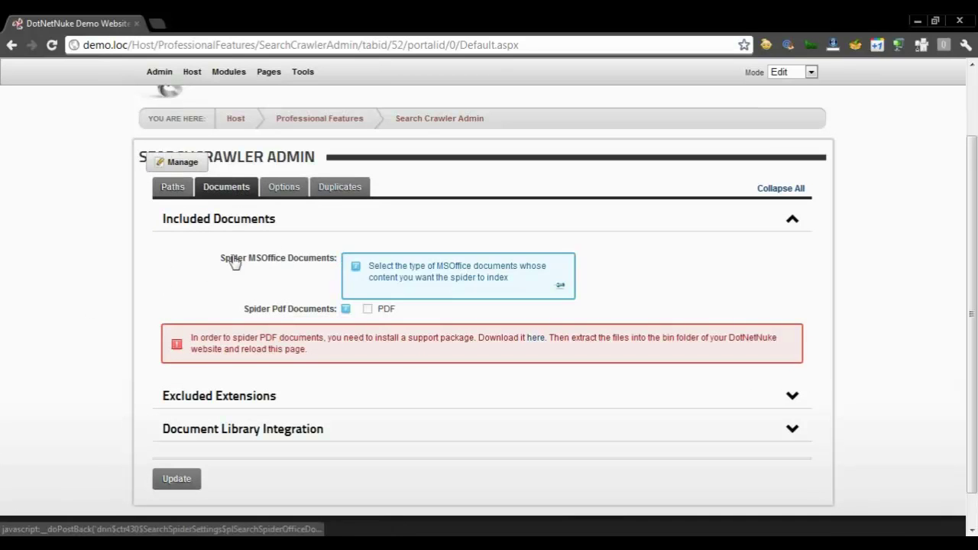
{"action": "left_click", "coordinate": [166, 188]}
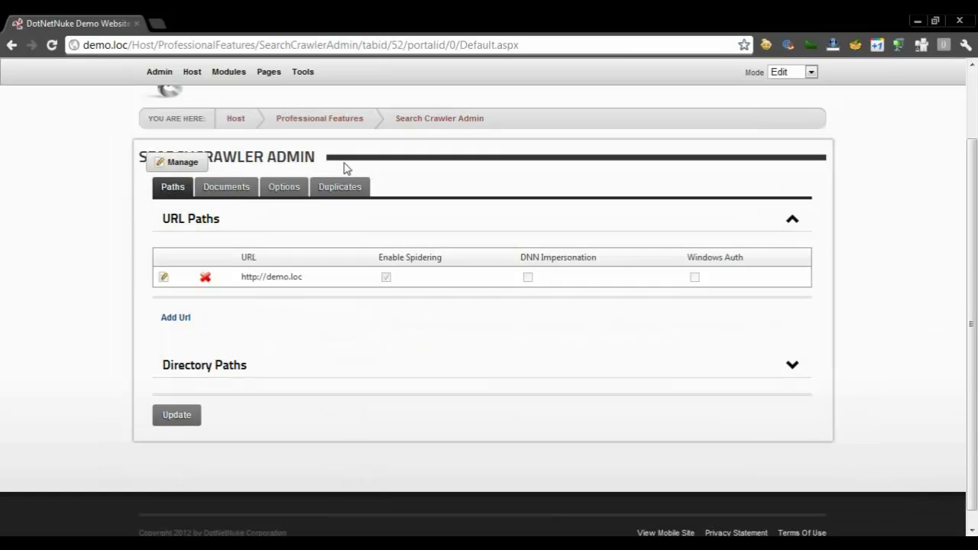
{"action": "key", "text": "alt+Left"}
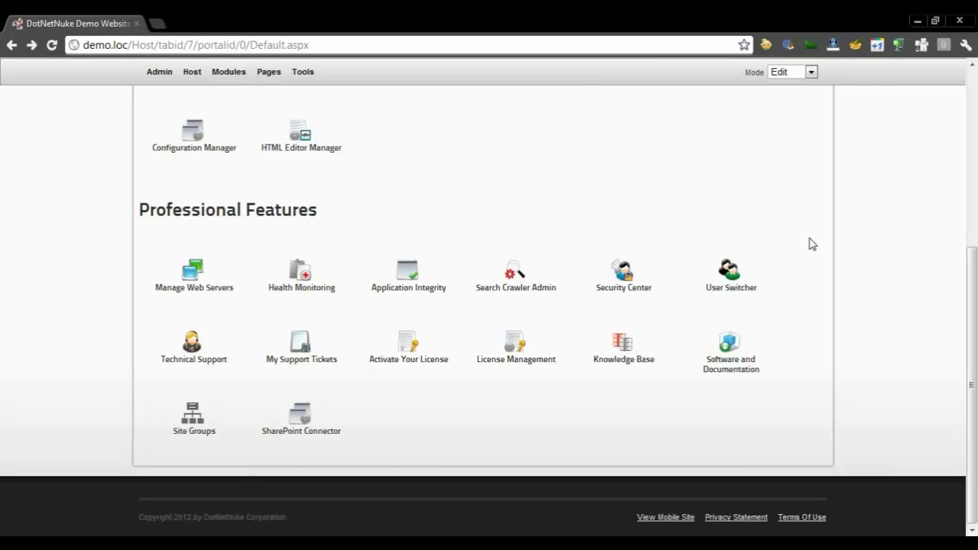
{"action": "left_click", "coordinate": [707, 267]}
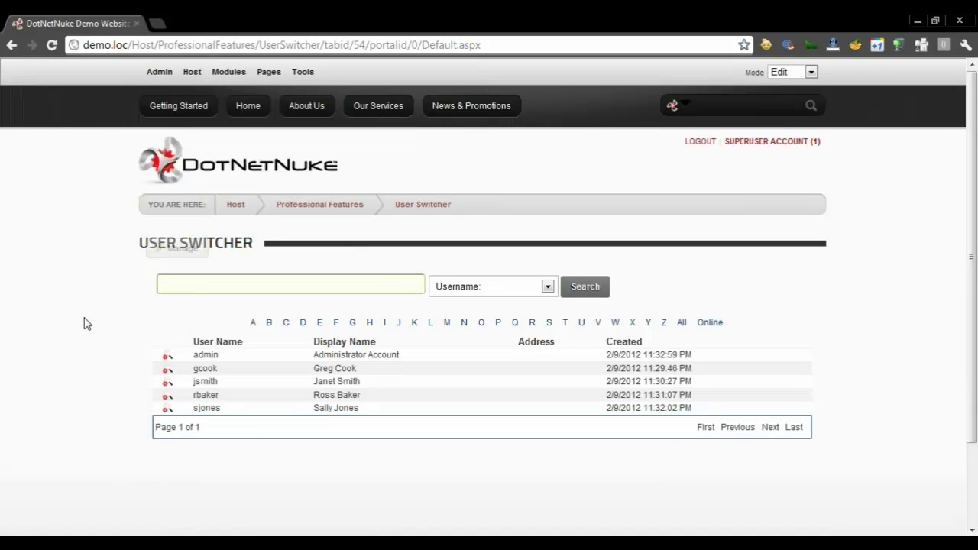
{"action": "scroll", "coordinate": [84, 324], "scroll_direction": "down", "scroll_amount": 1}
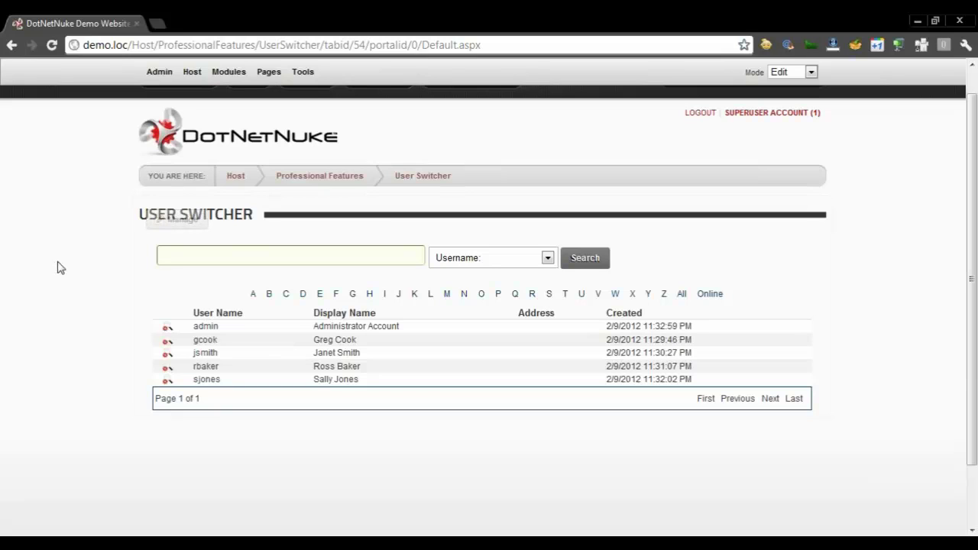
{"action": "key", "text": "alt+Left"}
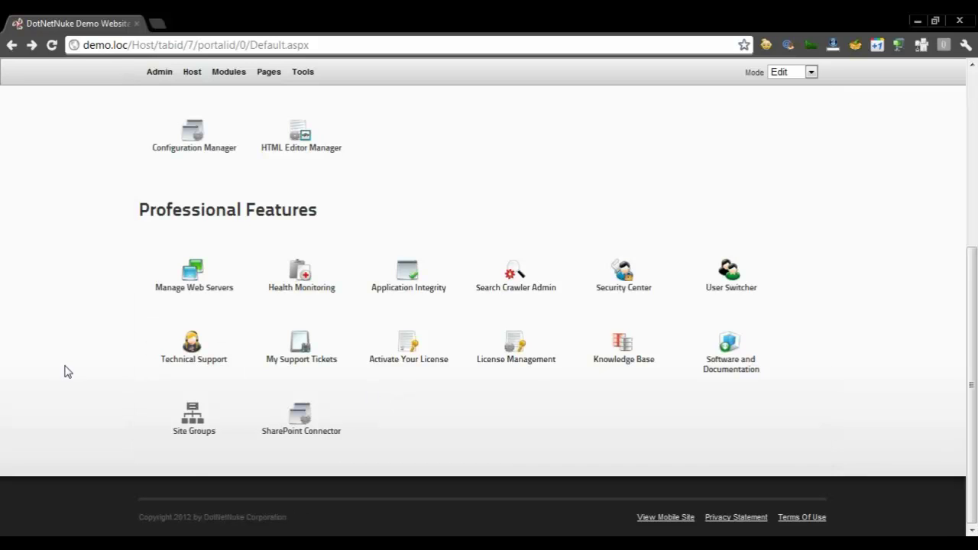
{"action": "scroll", "coordinate": [67, 371], "scroll_direction": "up", "scroll_amount": 5}
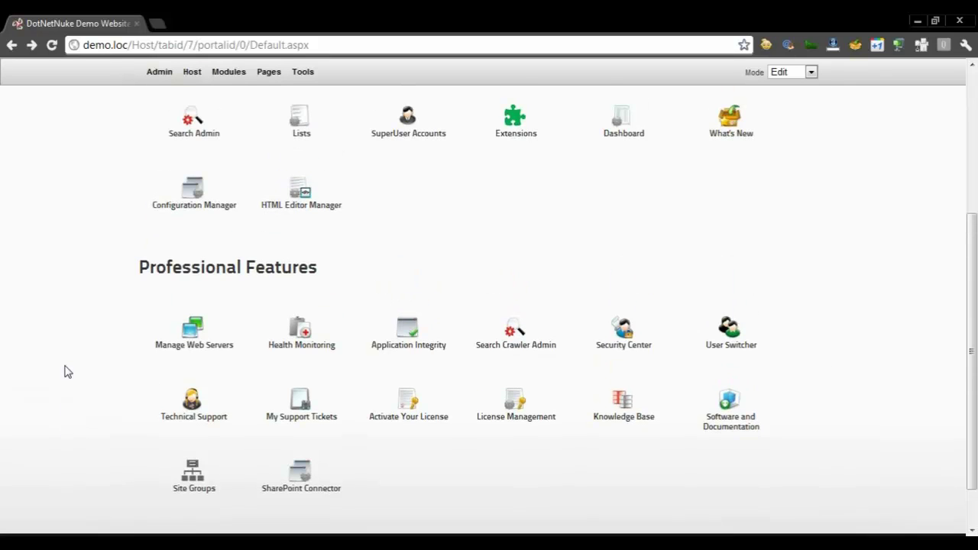
Go to the Admin page, browse its Basic Features, and launch the File Manager
{"action": "left_click", "coordinate": [158, 72]}
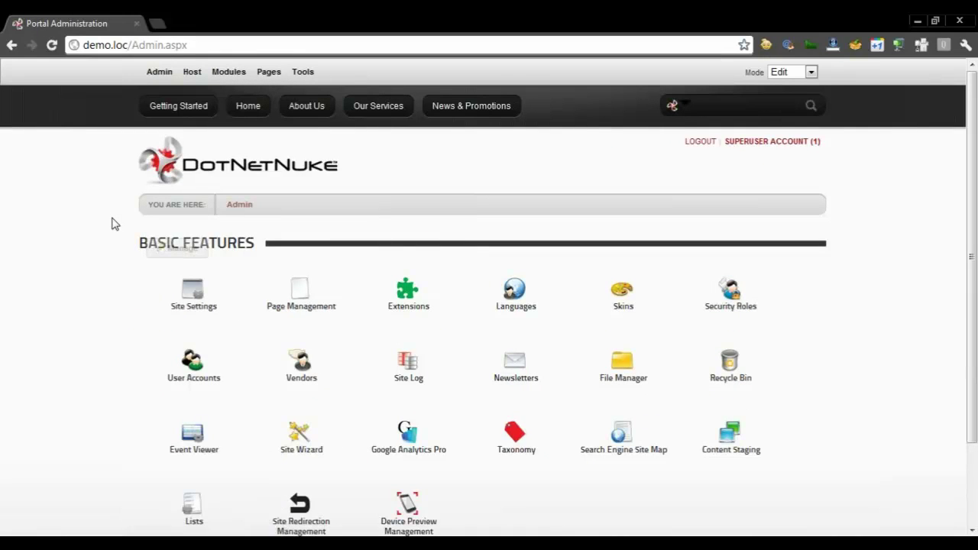
{"action": "scroll", "coordinate": [115, 224], "scroll_direction": "down", "scroll_amount": 2}
{"action": "scroll", "coordinate": [115, 224], "scroll_direction": "up", "scroll_amount": 2}
{"action": "scroll", "coordinate": [100, 166], "scroll_direction": "down", "scroll_amount": 2}
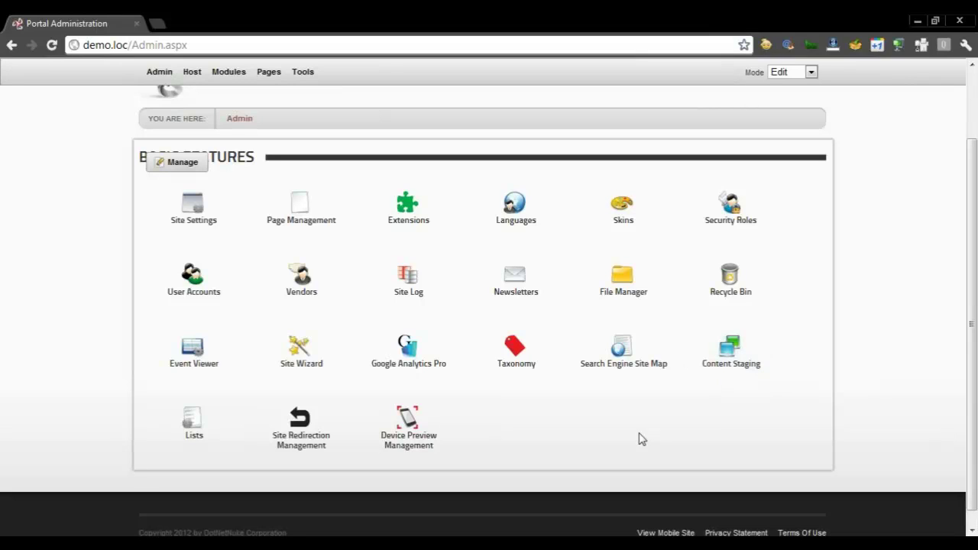
{"action": "left_click", "coordinate": [625, 296]}
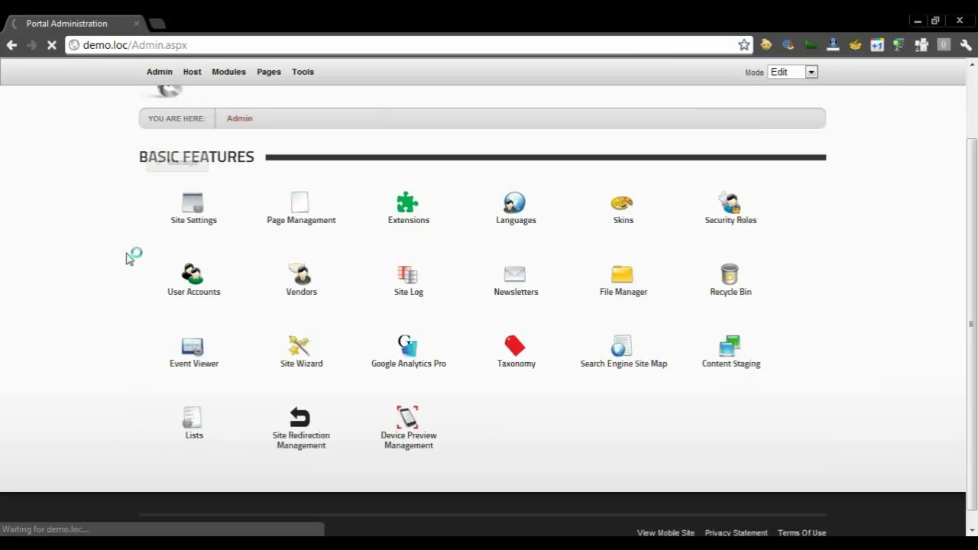
Open the File Manager's Folder Types dialog showing Standard, Secure and Database types
{"action": "scroll", "coordinate": [129, 259], "scroll_direction": "down", "scroll_amount": 3}
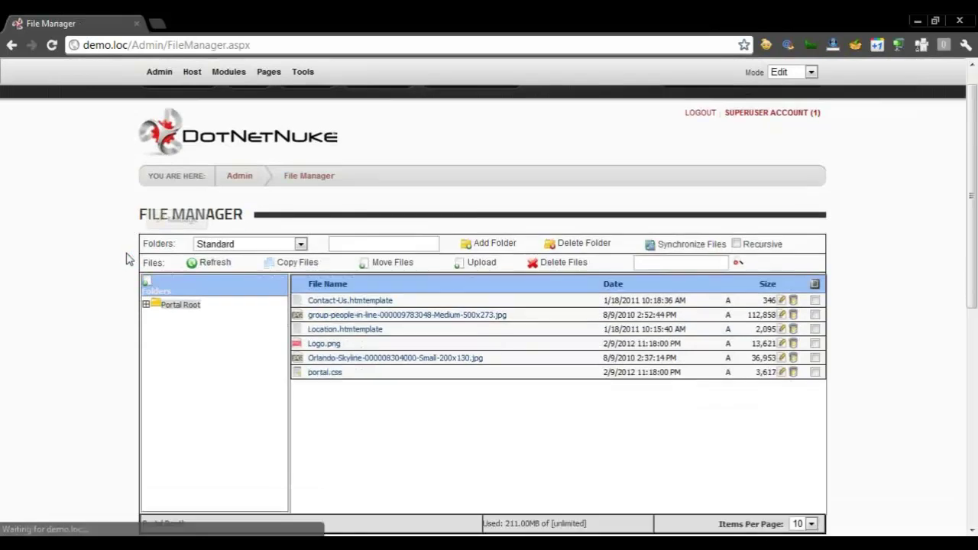
{"action": "scroll", "coordinate": [128, 258], "scroll_direction": "down", "scroll_amount": 1}
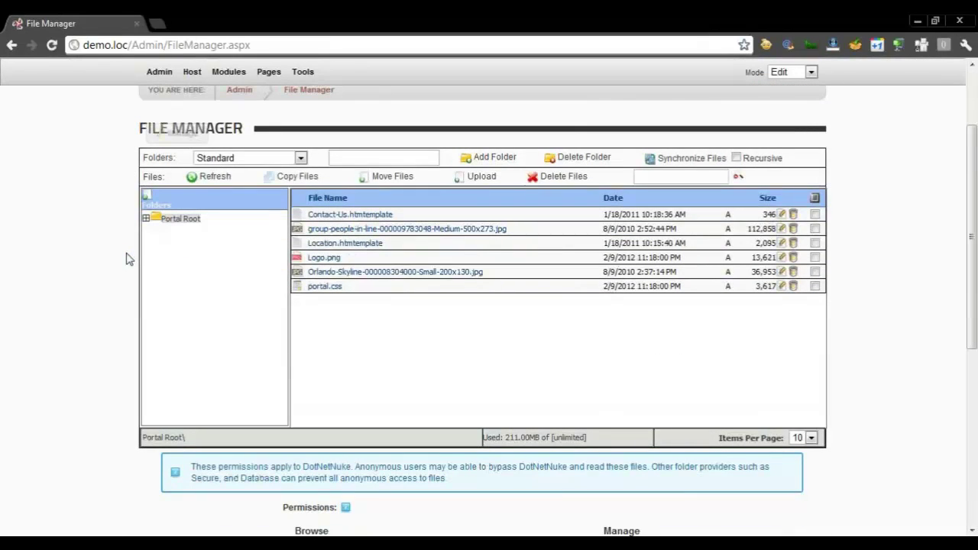
{"action": "scroll", "coordinate": [128, 258], "scroll_direction": "up", "scroll_amount": 2}
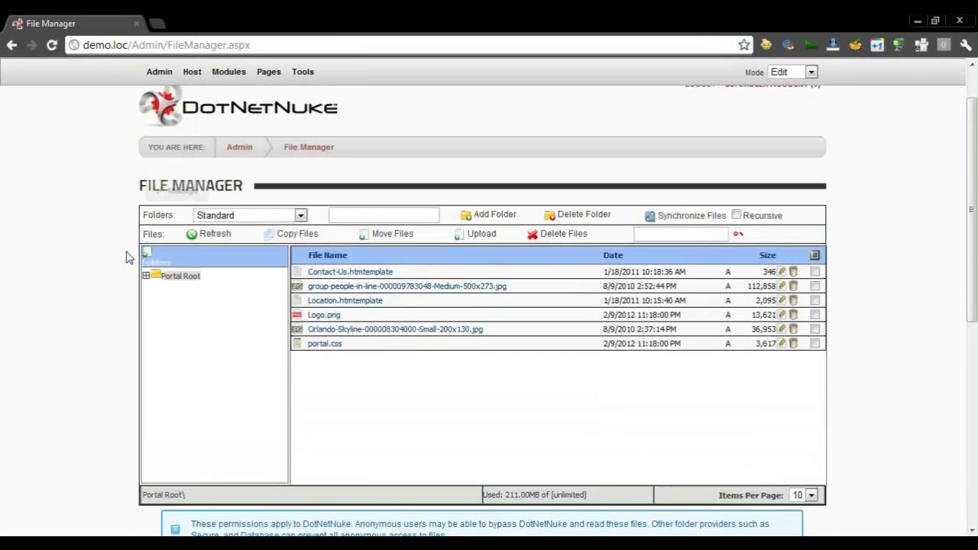
{"action": "left_click", "coordinate": [242, 217]}
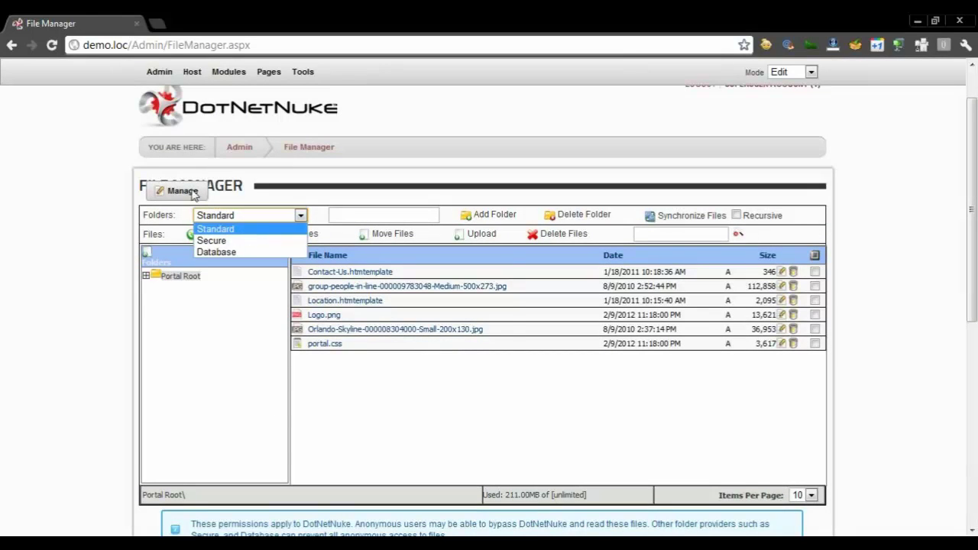
{"action": "mouse_move", "coordinate": [193, 195]}
{"action": "left_click", "coordinate": [180, 248]}
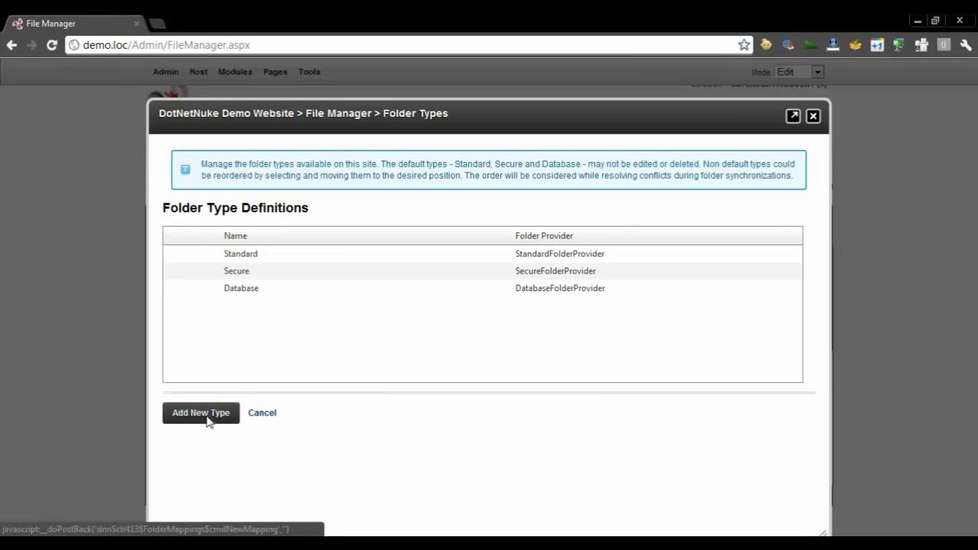
Start a new folder type and view the AmazonS3, Azure and UNC providers without choosing one
{"action": "left_click", "coordinate": [208, 420]}
{"action": "left_click", "coordinate": [414, 288]}
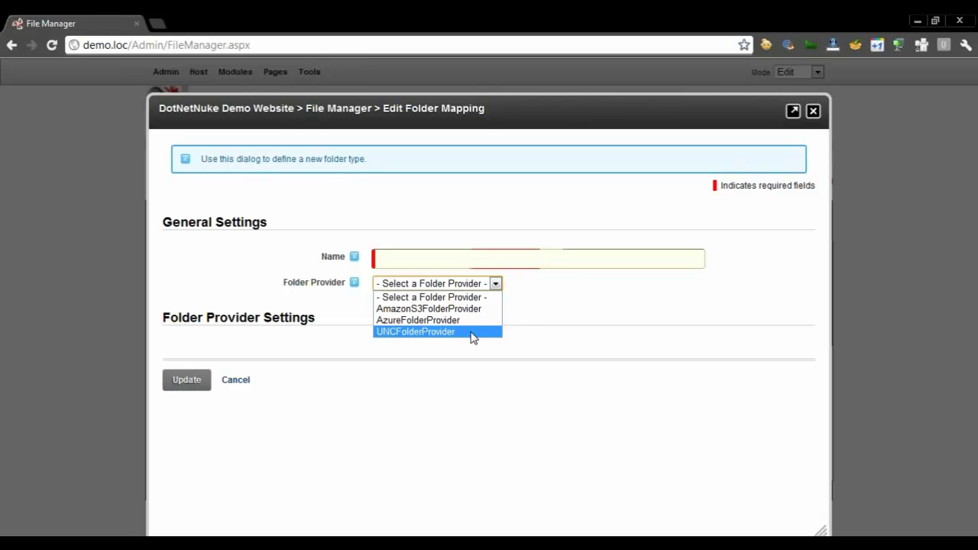
{"action": "left_click", "coordinate": [818, 116]}
Close Edit Folder Mapping and scroll to the Portal Root folder permissions grid
{"action": "left_click", "coordinate": [816, 113]}
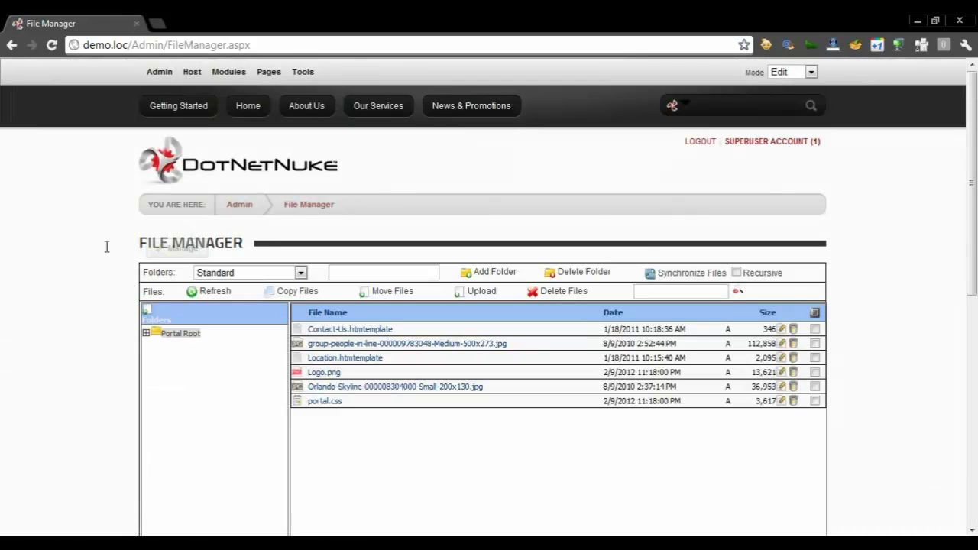
{"action": "scroll", "coordinate": [107, 252], "scroll_direction": "down", "scroll_amount": 6}
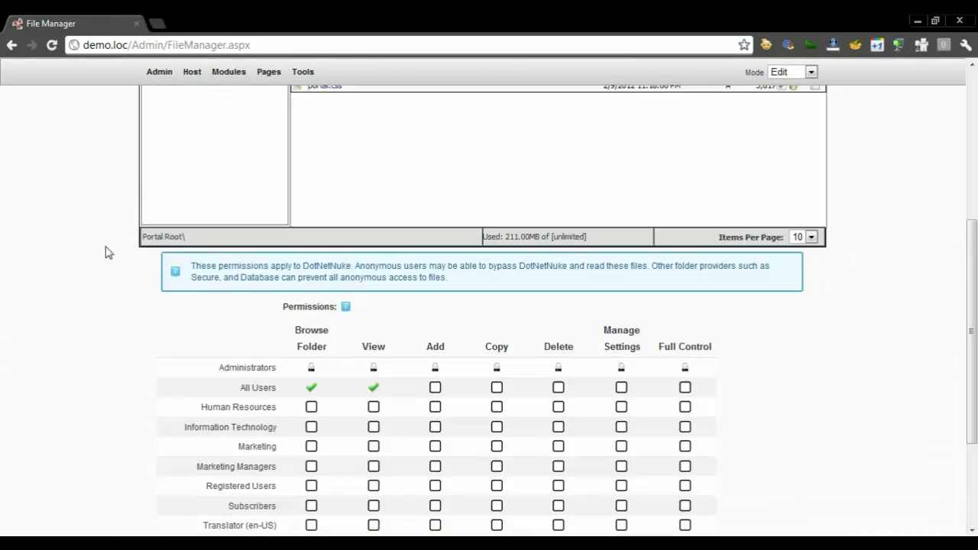
{"action": "scroll", "coordinate": [107, 252], "scroll_direction": "down", "scroll_amount": 1}
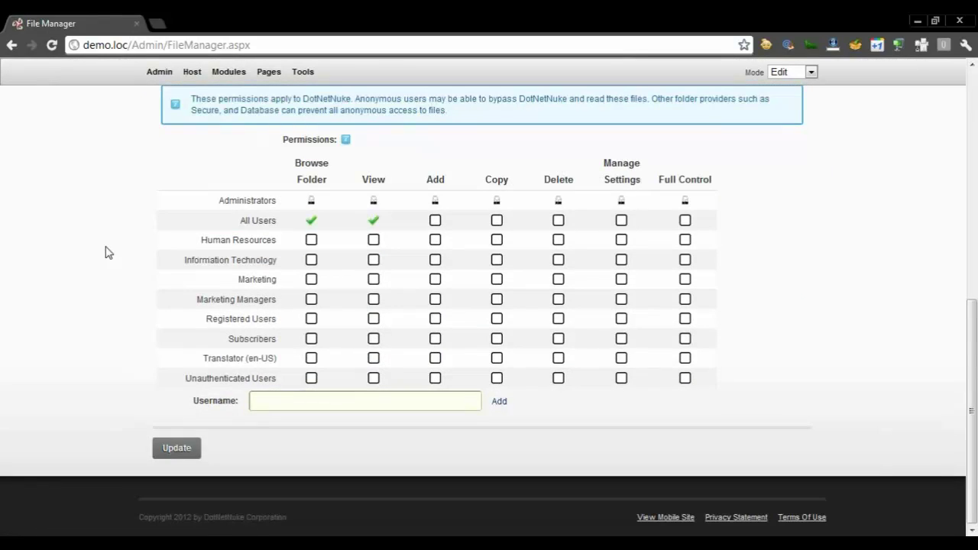
{"action": "scroll", "coordinate": [107, 253], "scroll_direction": "up", "scroll_amount": 2}
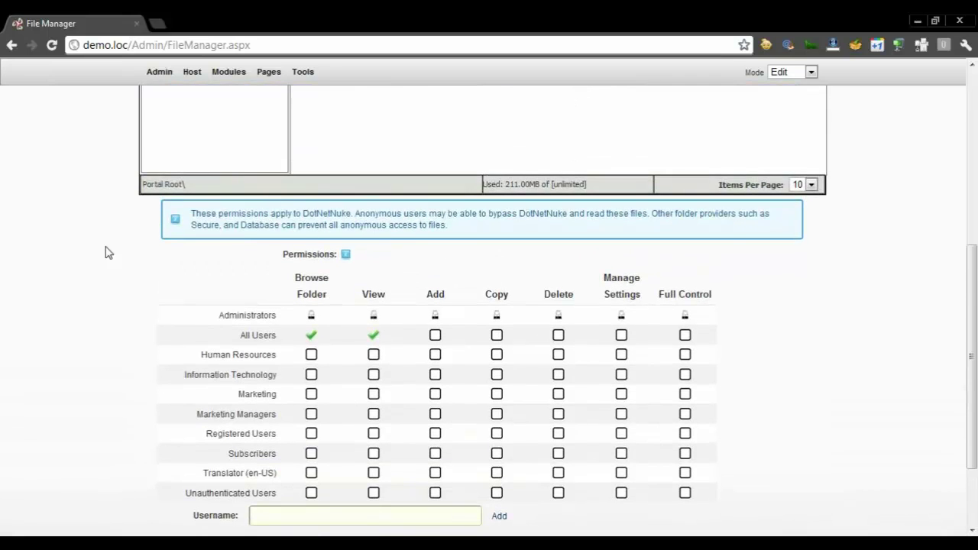
{"action": "scroll", "coordinate": [107, 252], "scroll_direction": "up", "scroll_amount": 1}
{"action": "scroll", "coordinate": [107, 252], "scroll_direction": "down", "scroll_amount": 1}
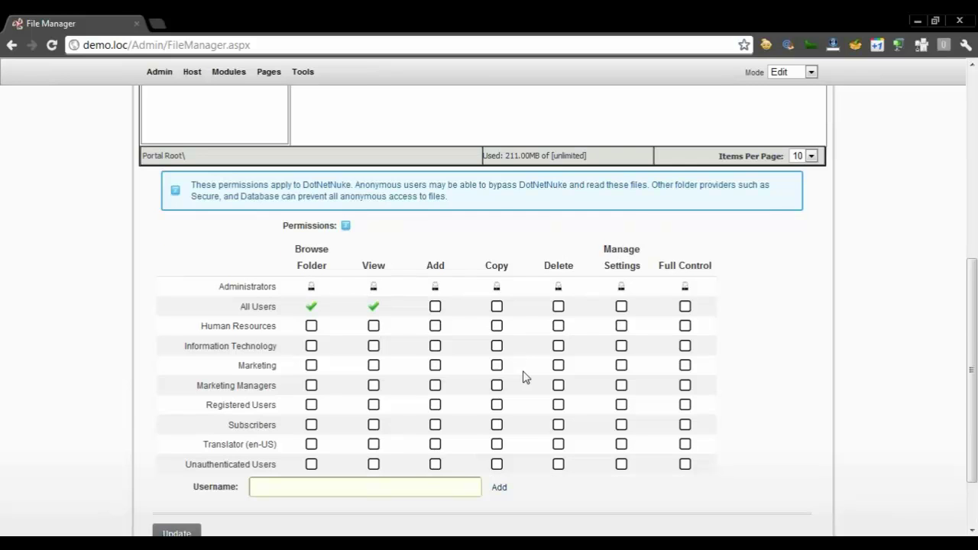
{"action": "scroll", "coordinate": [523, 377], "scroll_direction": "up", "scroll_amount": 3}
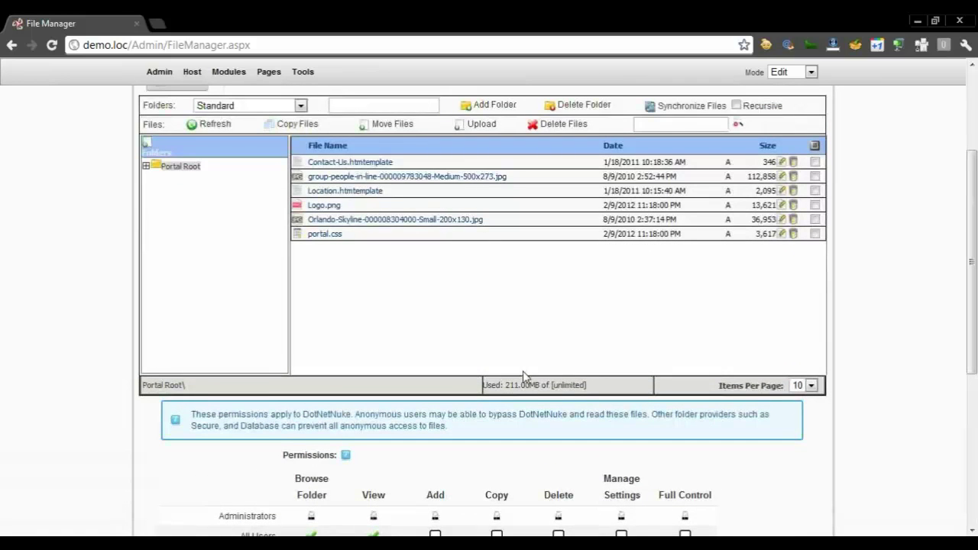
{"action": "scroll", "coordinate": [523, 377], "scroll_direction": "up", "scroll_amount": 2}
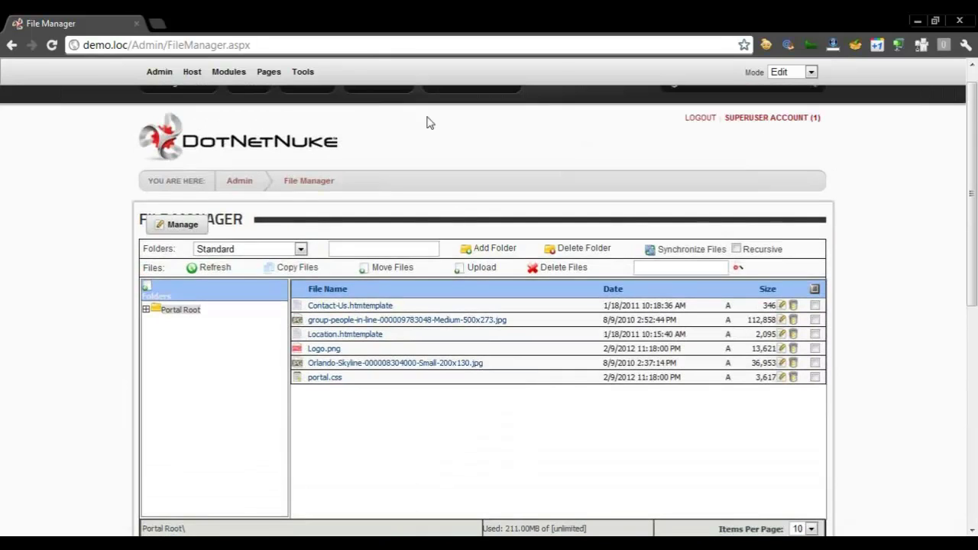
{"action": "scroll", "coordinate": [411, 177], "scroll_direction": "up", "scroll_amount": 1}
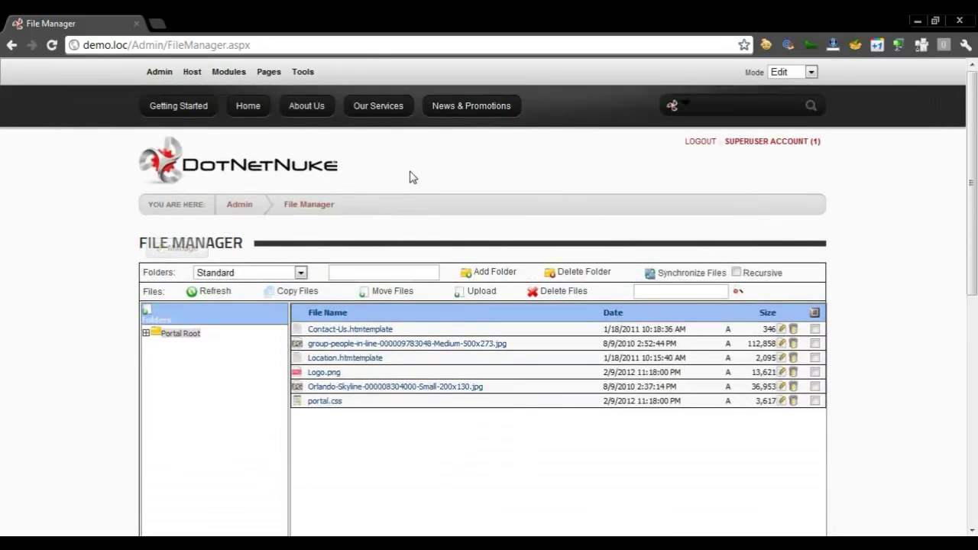
{"action": "left_click", "coordinate": [182, 113]}
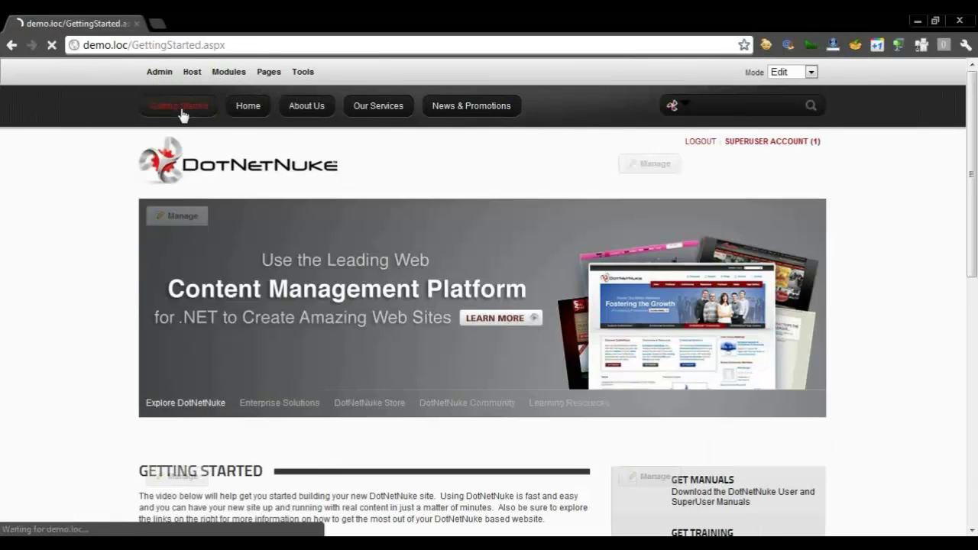
Open Admin.aspx and scroll through features like Site Redirection and Device Preview Management
{"action": "left_click", "coordinate": [160, 74]}
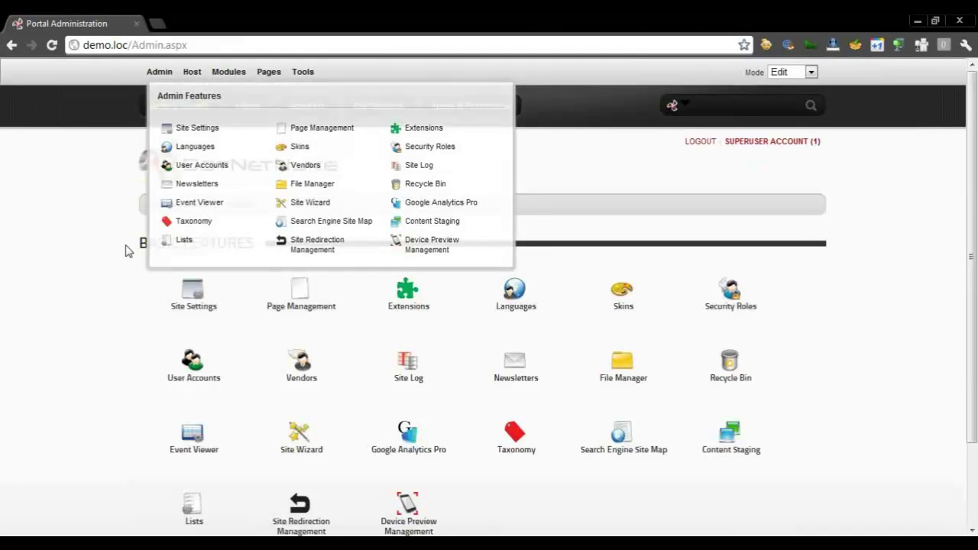
{"action": "scroll", "coordinate": [126, 251], "scroll_direction": "down", "scroll_amount": 3}
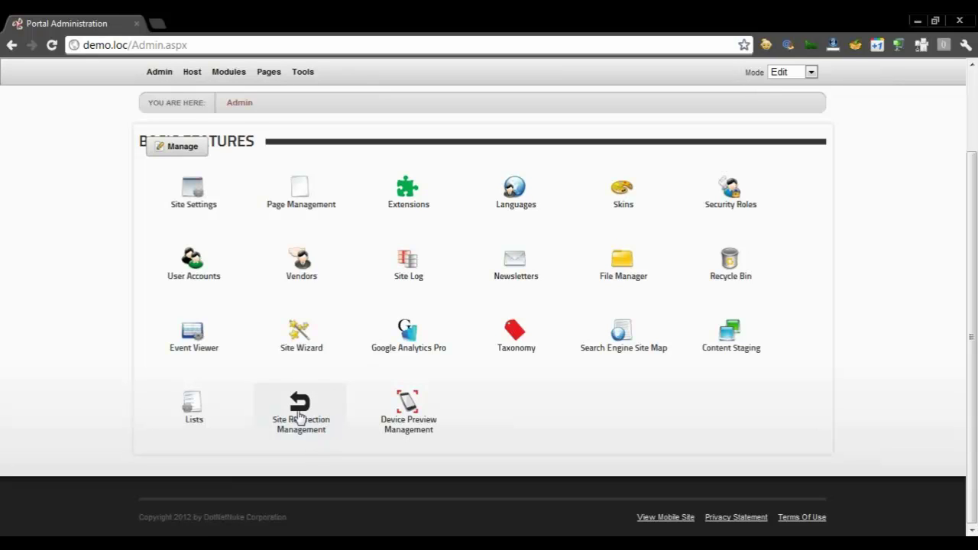
{"action": "scroll", "coordinate": [99, 345], "scroll_direction": "up", "scroll_amount": 2}
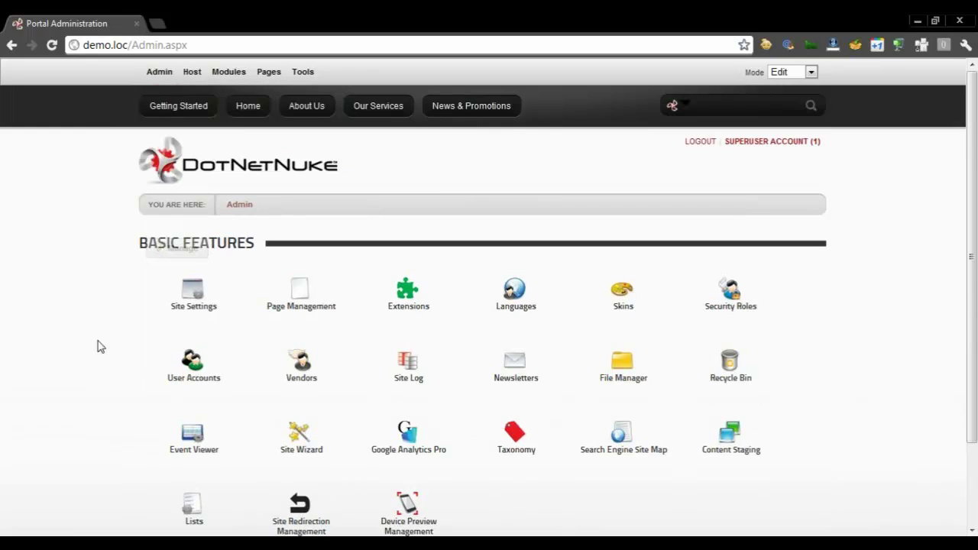
Return to Getting Started and bring up the Pages panel with its Add New Page form
{"action": "left_click", "coordinate": [187, 104]}
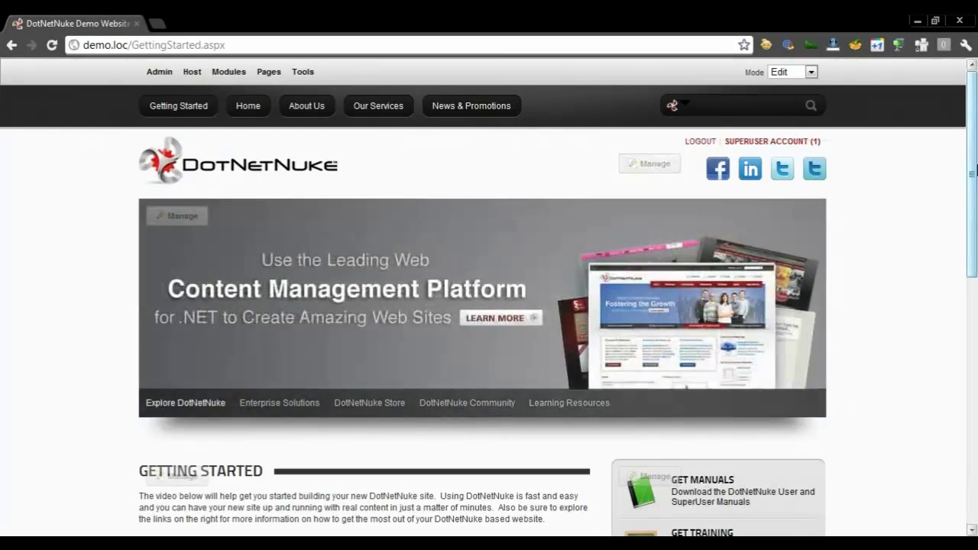
{"action": "left_click_drag", "start_coordinate": [971, 170], "coordinate": [970, 317]}
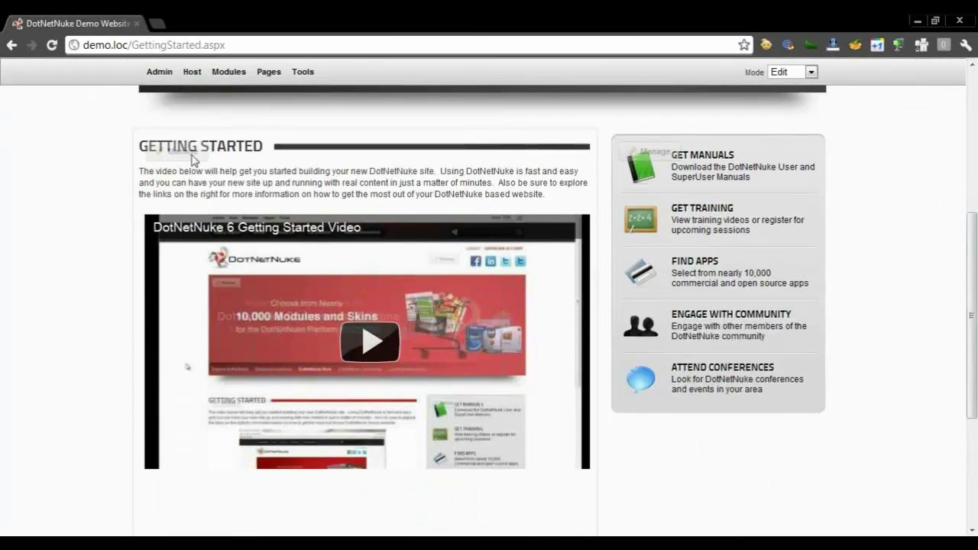
{"action": "mouse_move", "coordinate": [179, 156]}
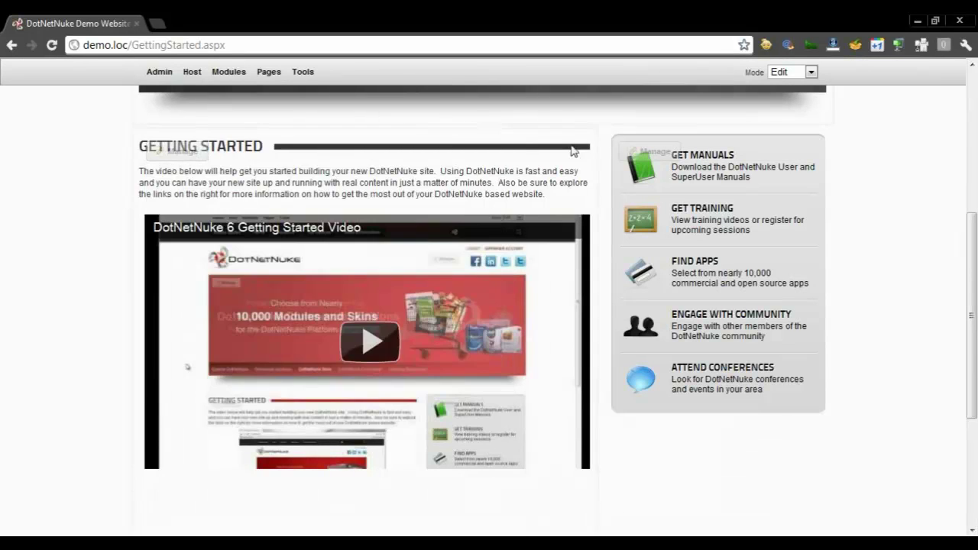
{"action": "mouse_move", "coordinate": [618, 180]}
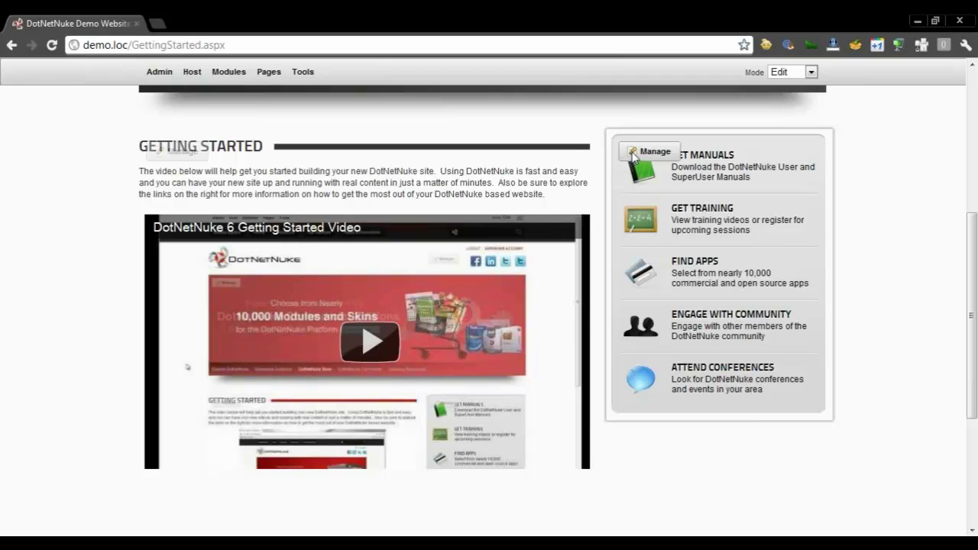
{"action": "mouse_move", "coordinate": [632, 157]}
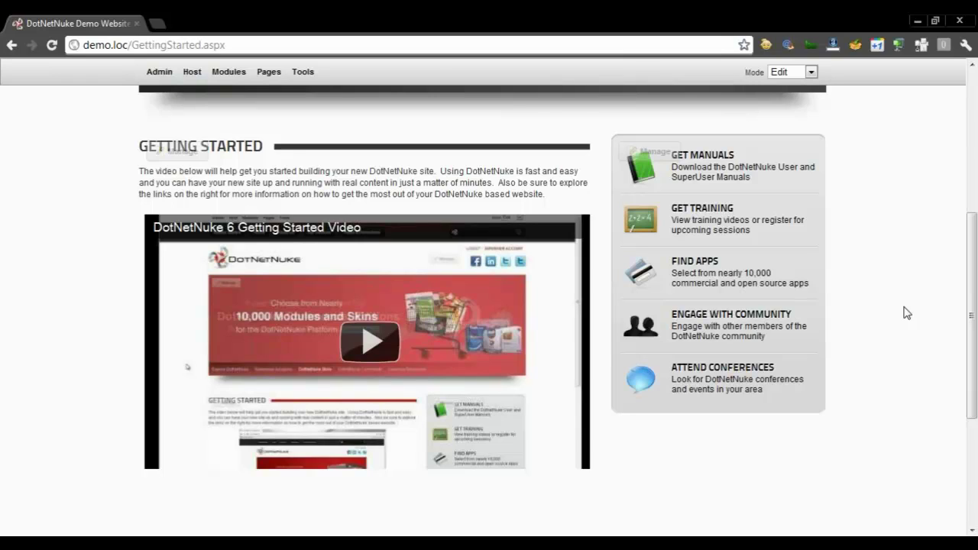
{"action": "left_click_drag", "start_coordinate": [971, 222], "coordinate": [972, 83]}
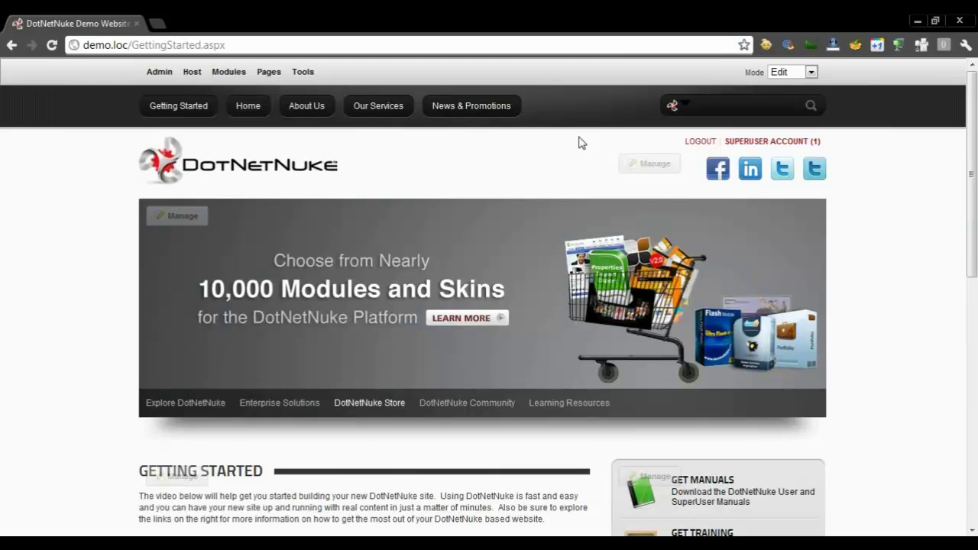
{"action": "mouse_move", "coordinate": [280, 73]}
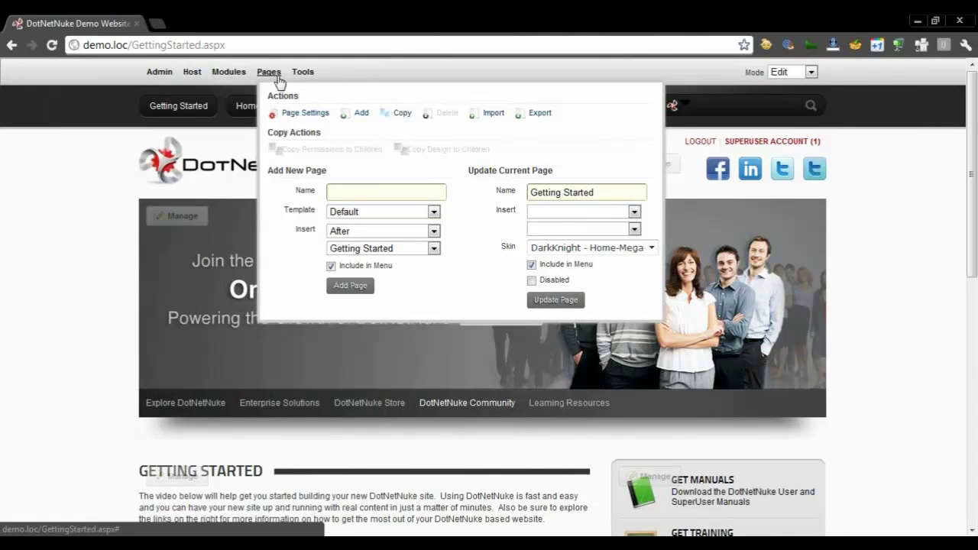
Add a page named Locations with the Default template, inserted after News & Promotions
{"action": "left_click", "coordinate": [400, 192]}
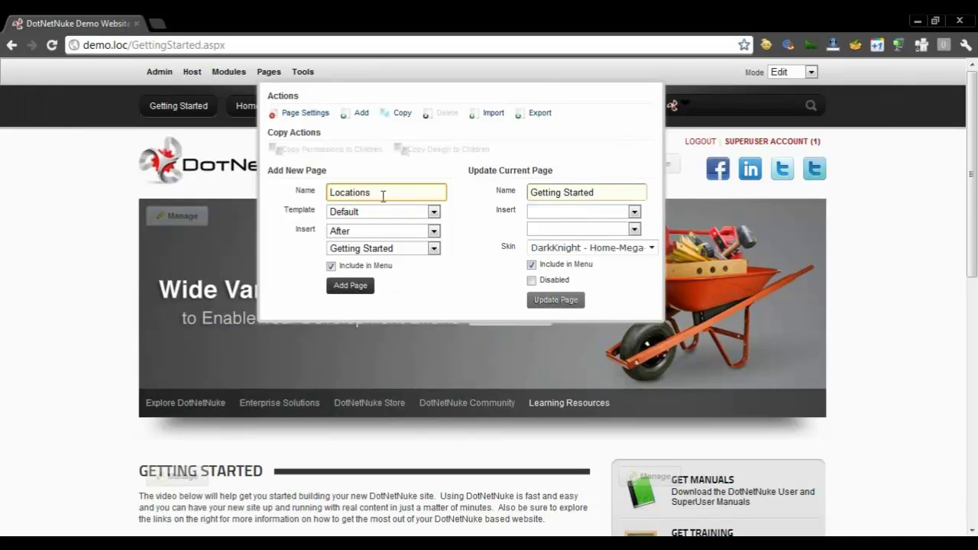
{"action": "left_click", "coordinate": [384, 217]}
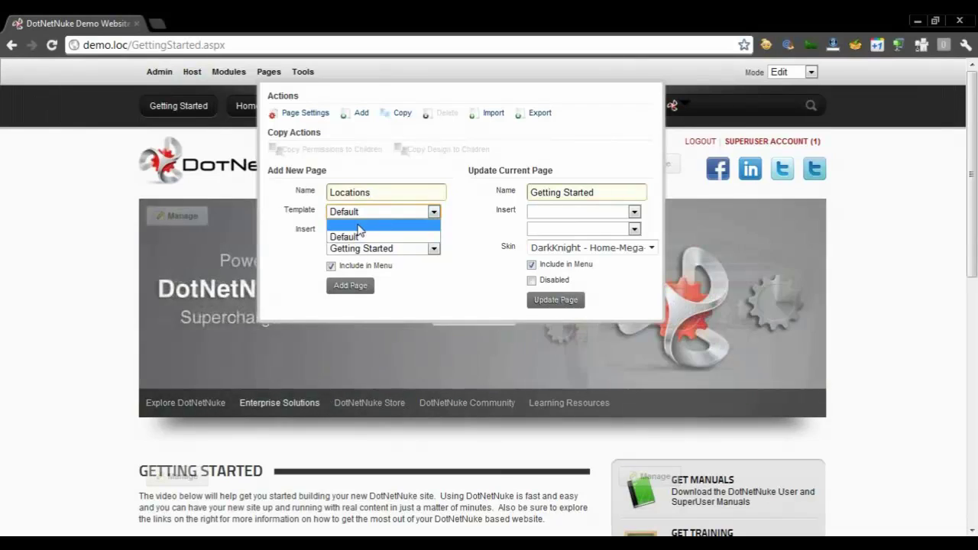
{"action": "left_click", "coordinate": [314, 211]}
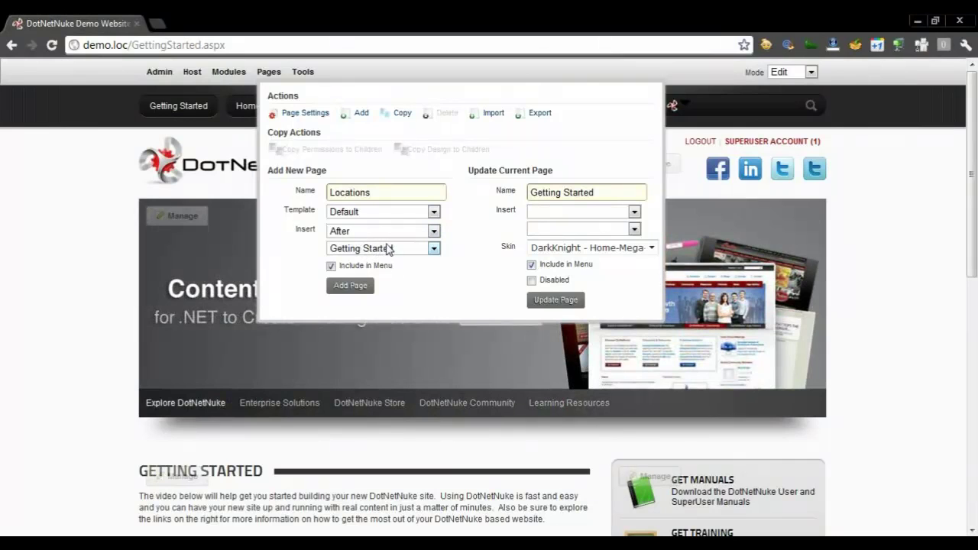
{"action": "left_click", "coordinate": [389, 252]}
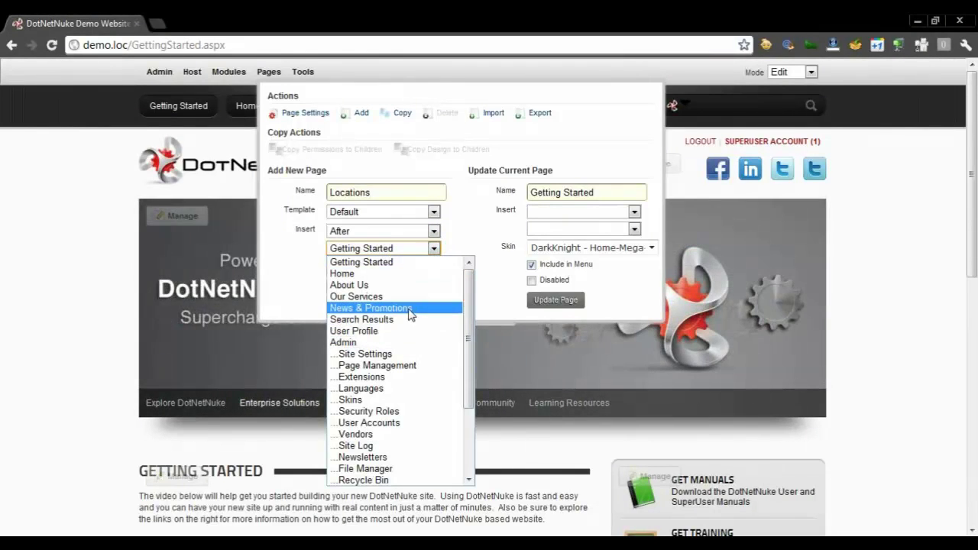
{"action": "left_click", "coordinate": [408, 309]}
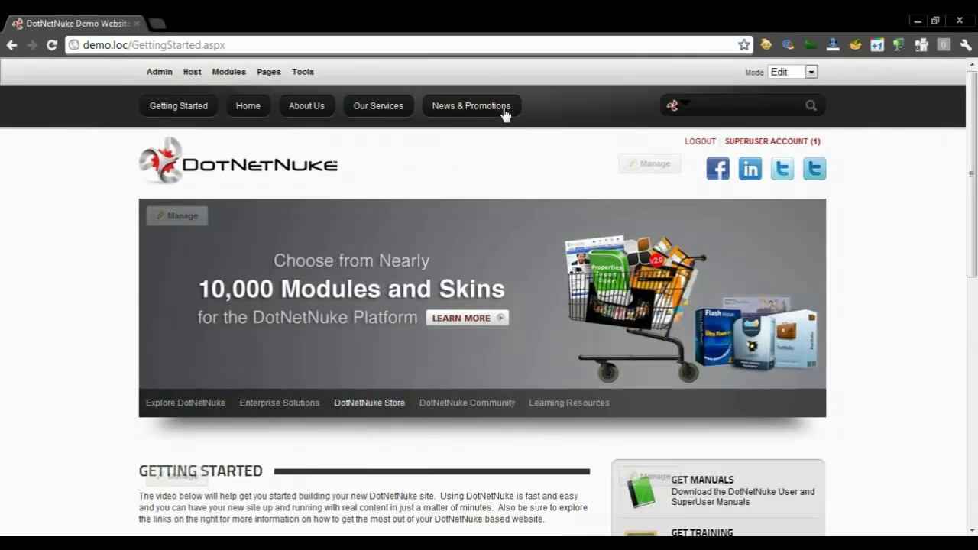
{"action": "mouse_move", "coordinate": [262, 72]}
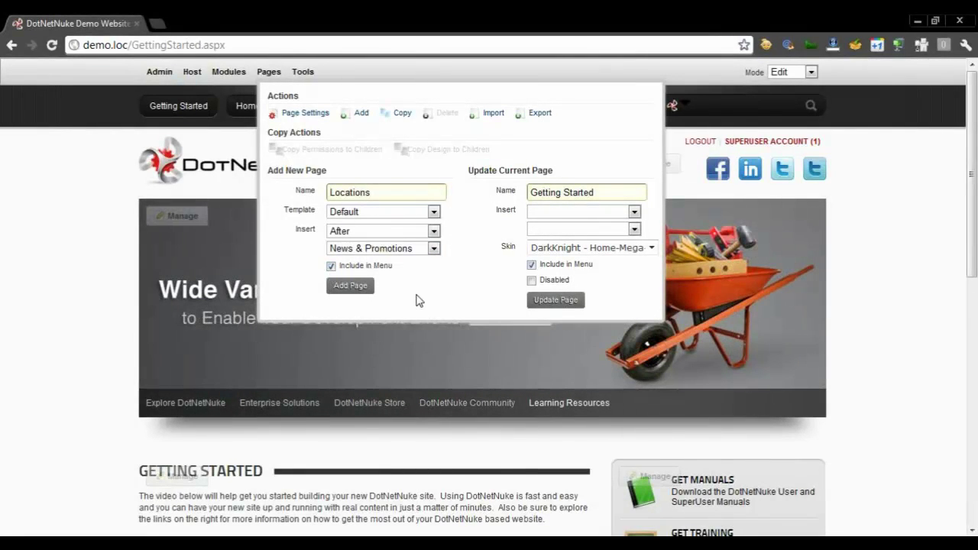
{"action": "double_click", "coordinate": [353, 193]}
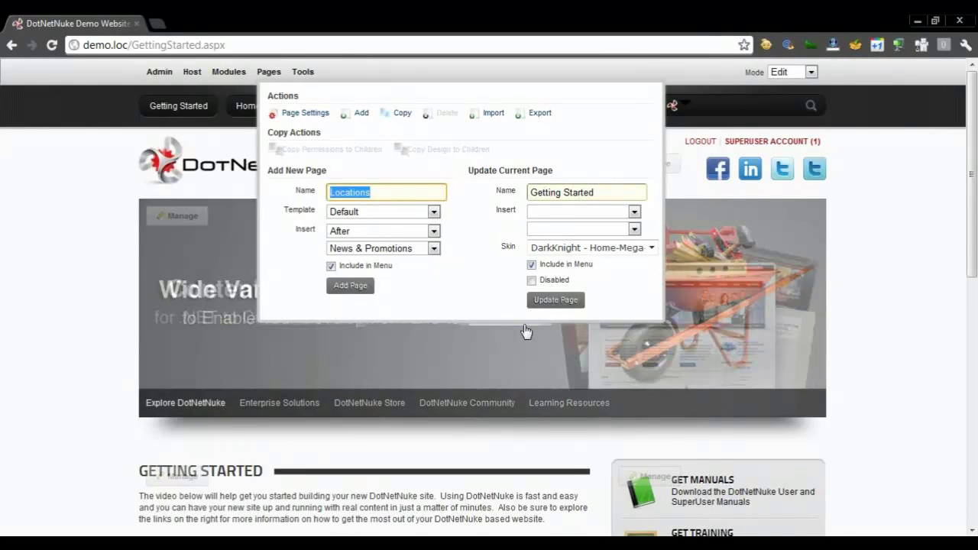
{"action": "left_click", "coordinate": [424, 298]}
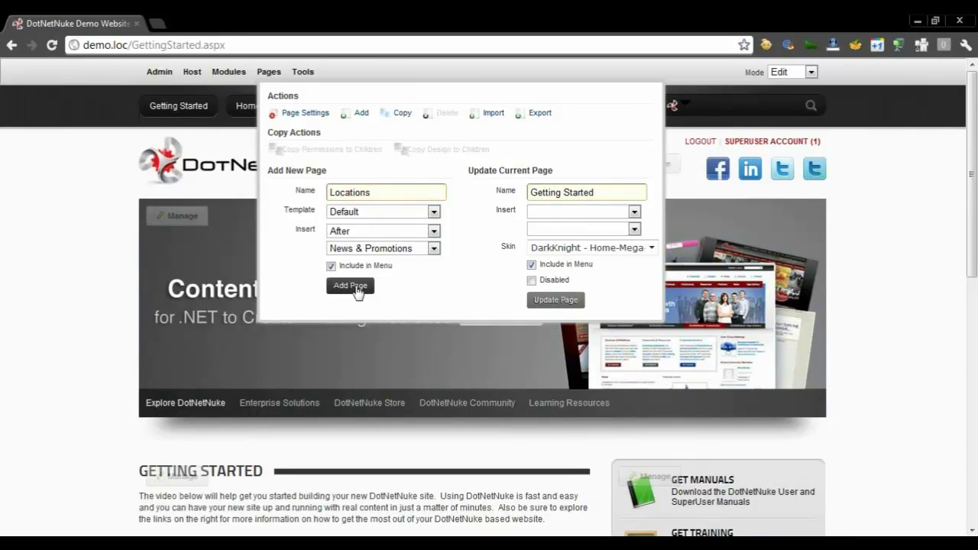
{"action": "left_click", "coordinate": [353, 287]}
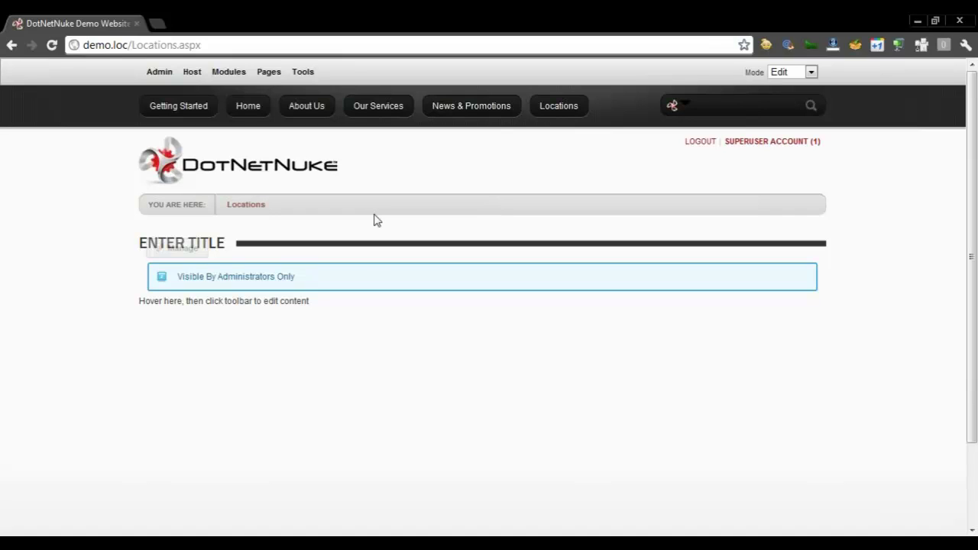
Select and inspect the new page's Locations.aspx address
{"action": "triple_click", "coordinate": [267, 204]}
{"action": "left_click", "coordinate": [272, 206]}
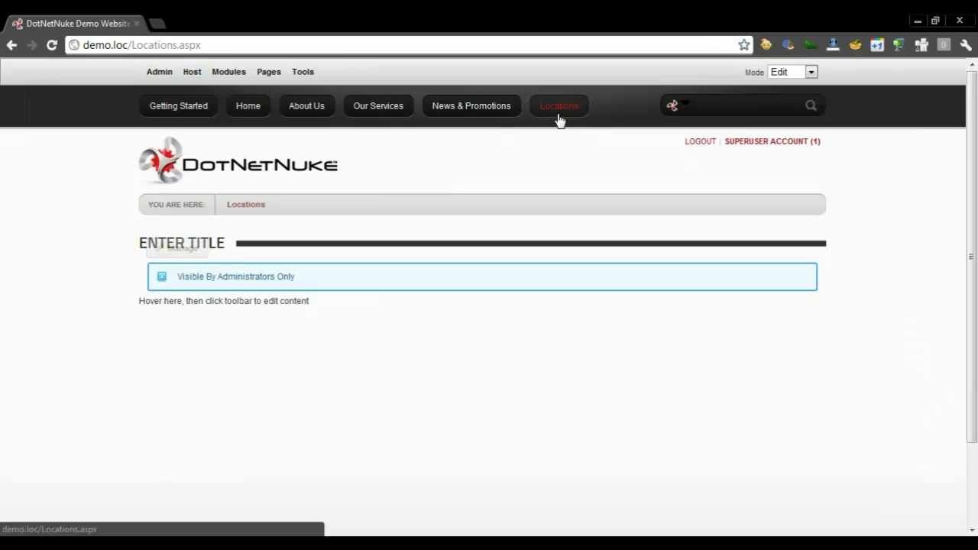
{"action": "double_click", "coordinate": [209, 45]}
{"action": "key", "text": "ctrl+shift+Left"}
{"action": "key", "text": "ctrl+shift+Left"}
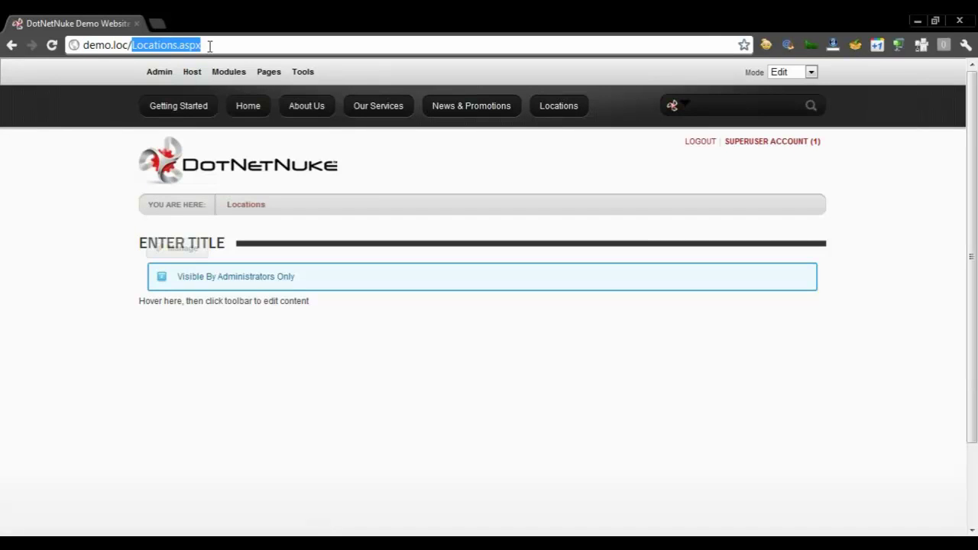
{"action": "left_click", "coordinate": [481, 209]}
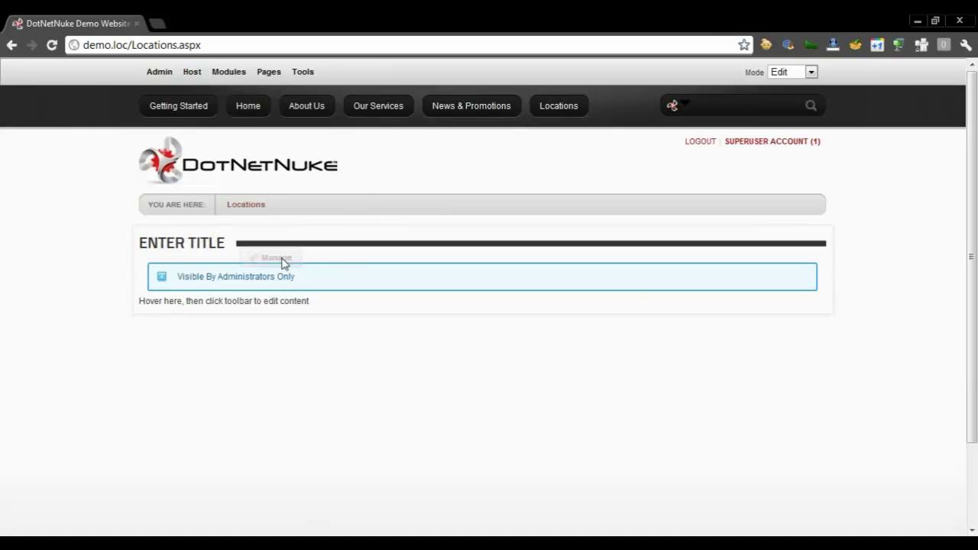
Select the ENTER TITLE heading, then drop open the module's Manage action menu
{"action": "mouse_move", "coordinate": [278, 266]}
{"action": "left_click_drag", "start_coordinate": [227, 243], "coordinate": [140, 242]}
{"action": "left_click", "coordinate": [195, 285]}
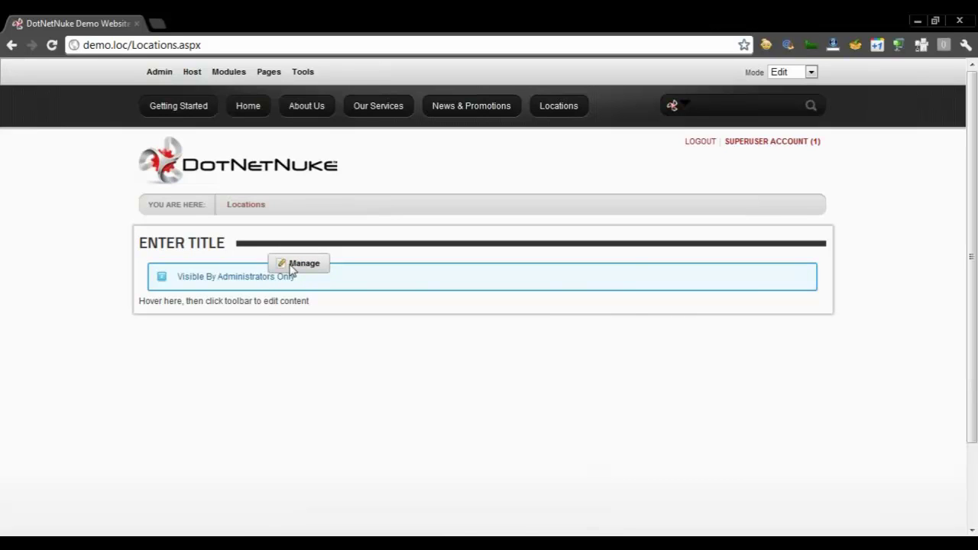
{"action": "mouse_move", "coordinate": [292, 269]}
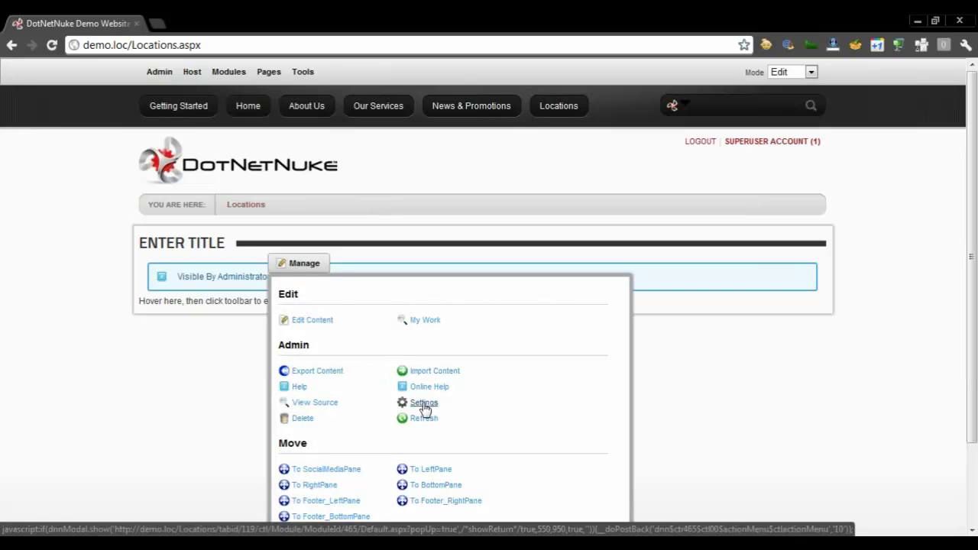
Retitle the module 'Locations' in its settings and bring up its permissions
{"action": "left_click", "coordinate": [424, 405]}
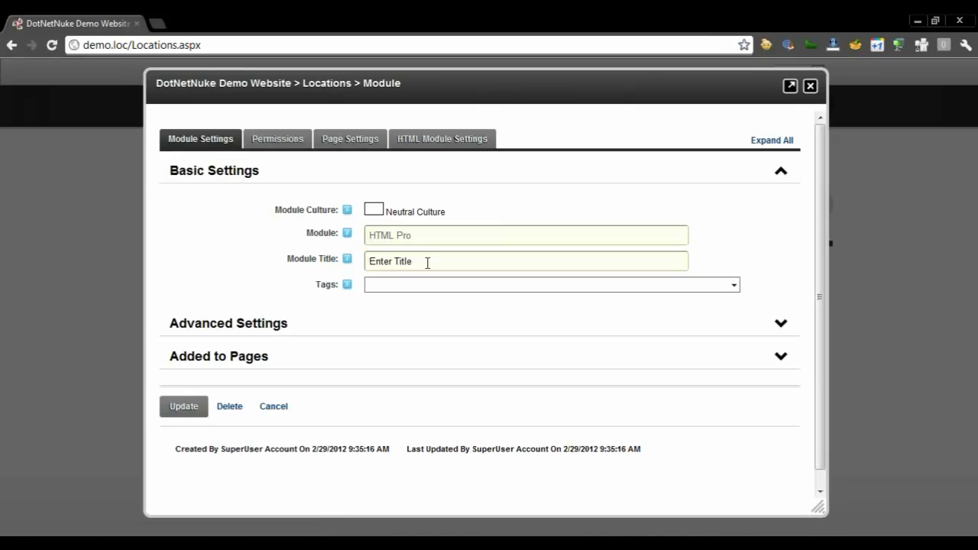
{"action": "triple_click", "coordinate": [428, 263]}
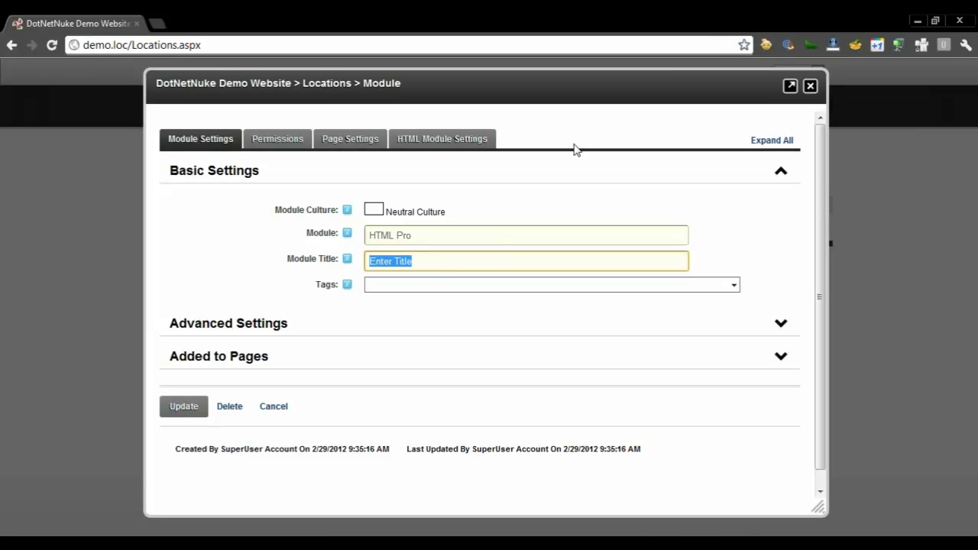
{"action": "key", "text": "BackSpace"}
{"action": "type", "text": "Locations"}
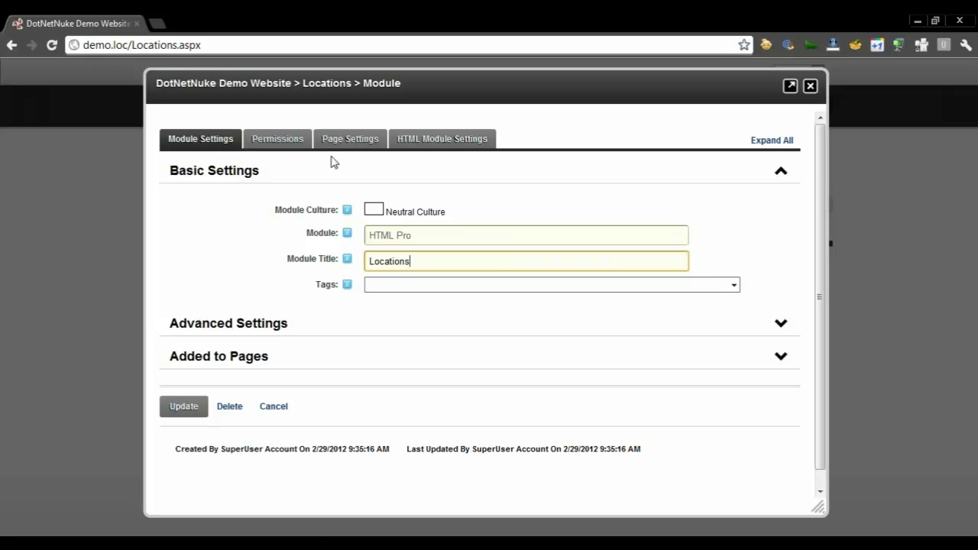
{"action": "left_click", "coordinate": [276, 146]}
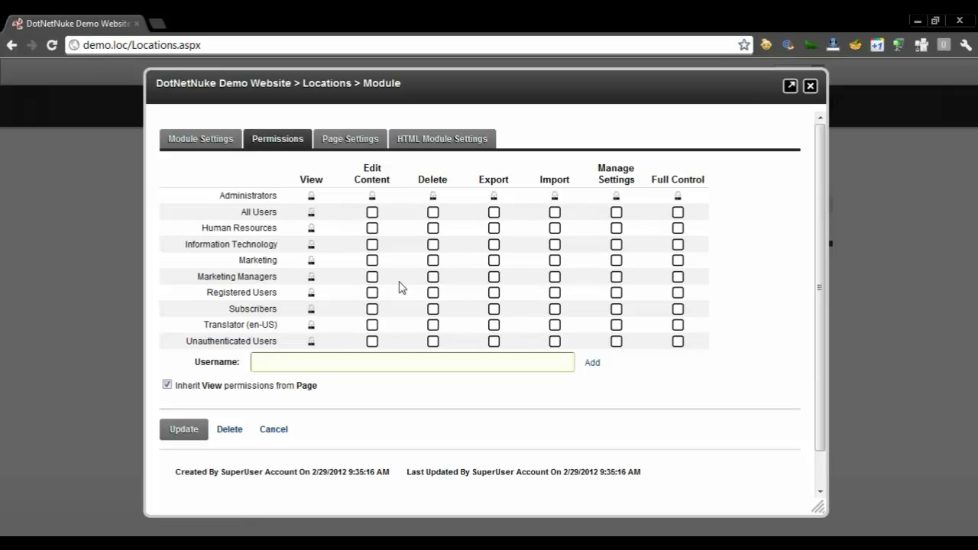
Grant Edit Content rights to the Marketing and Marketing Managers roles
{"action": "left_click", "coordinate": [373, 261]}
{"action": "left_click", "coordinate": [373, 278]}
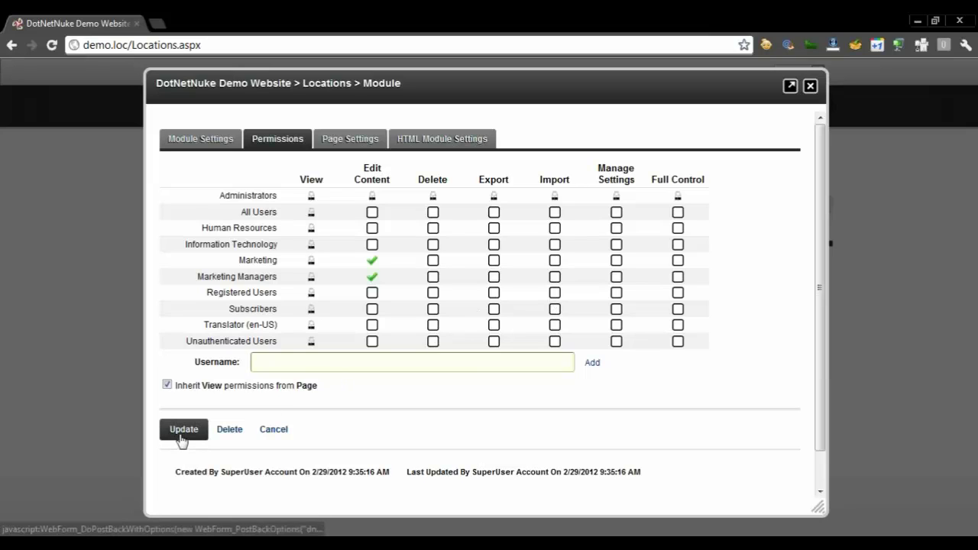
{"action": "left_click", "coordinate": [189, 144]}
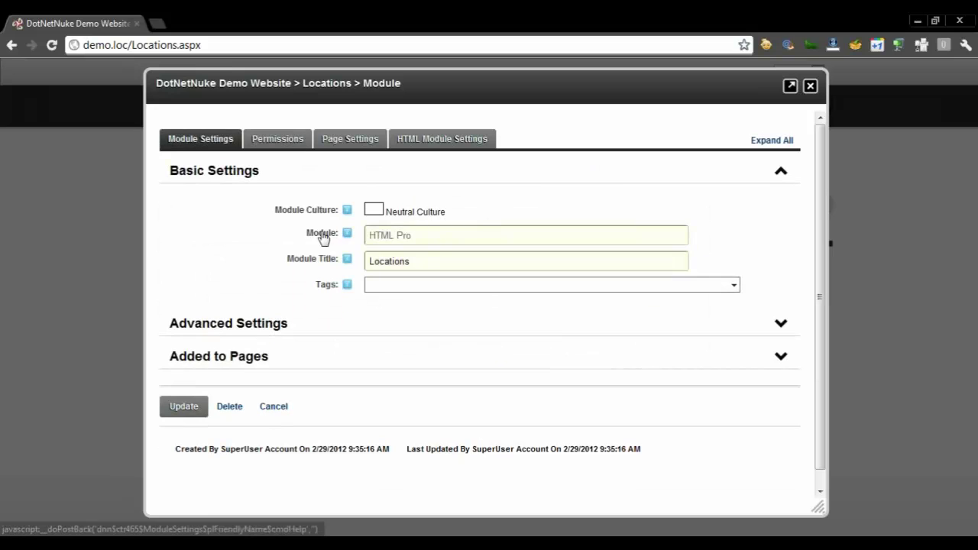
{"action": "left_click", "coordinate": [291, 145]}
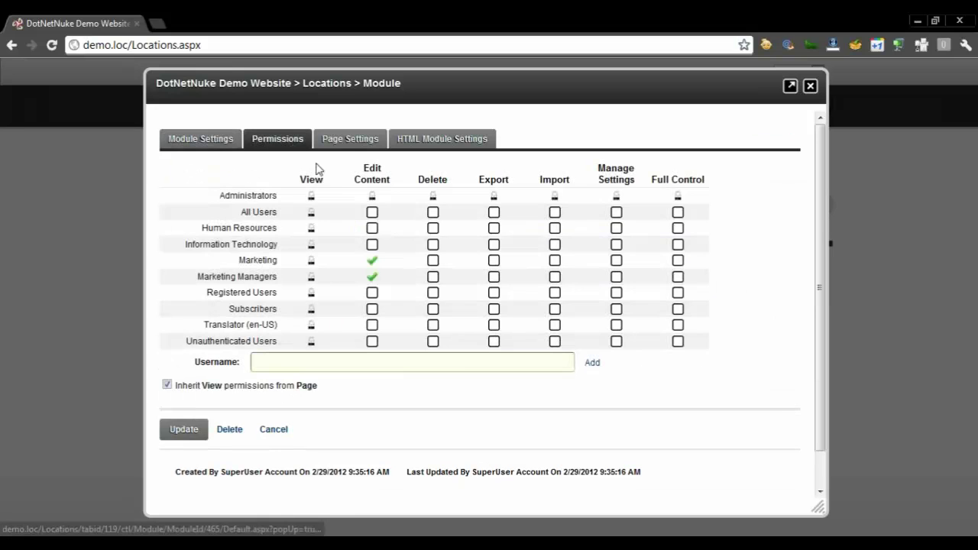
Save the module settings so the page shows the LOCATIONS title
{"action": "left_click", "coordinate": [184, 430]}
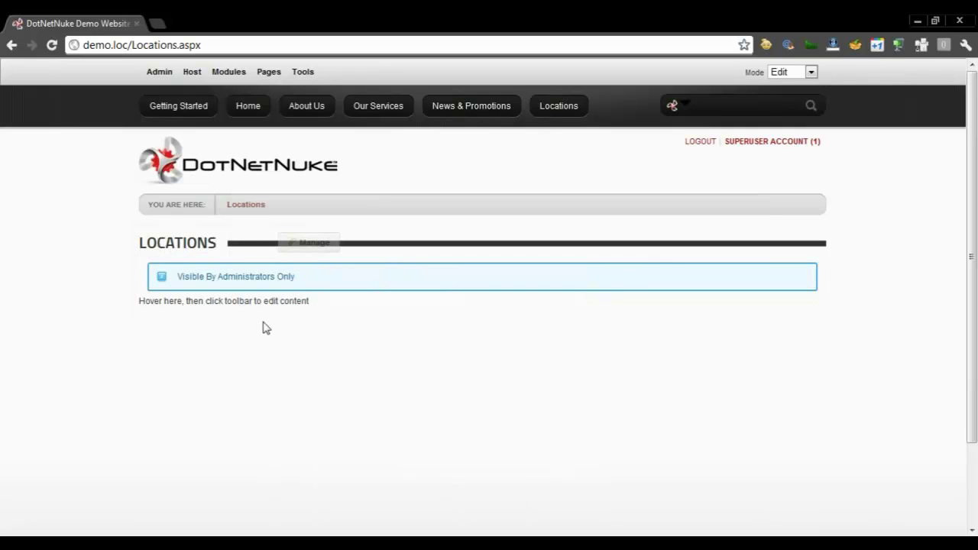
{"action": "mouse_move", "coordinate": [297, 247]}
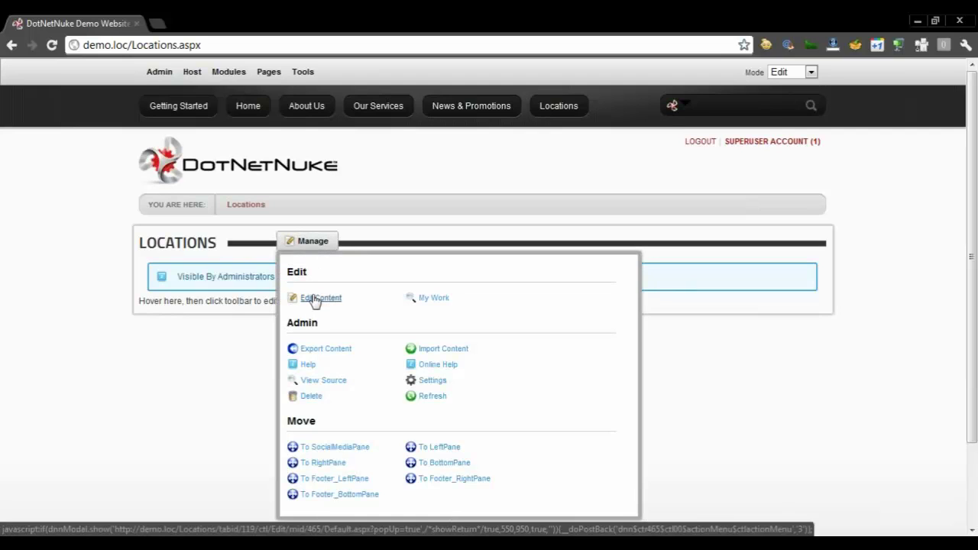
Open the Locations module's Edit Content editor and select its placeholder text
{"action": "left_click", "coordinate": [315, 298]}
{"action": "left_click_drag", "start_coordinate": [421, 119], "coordinate": [420, 90]}
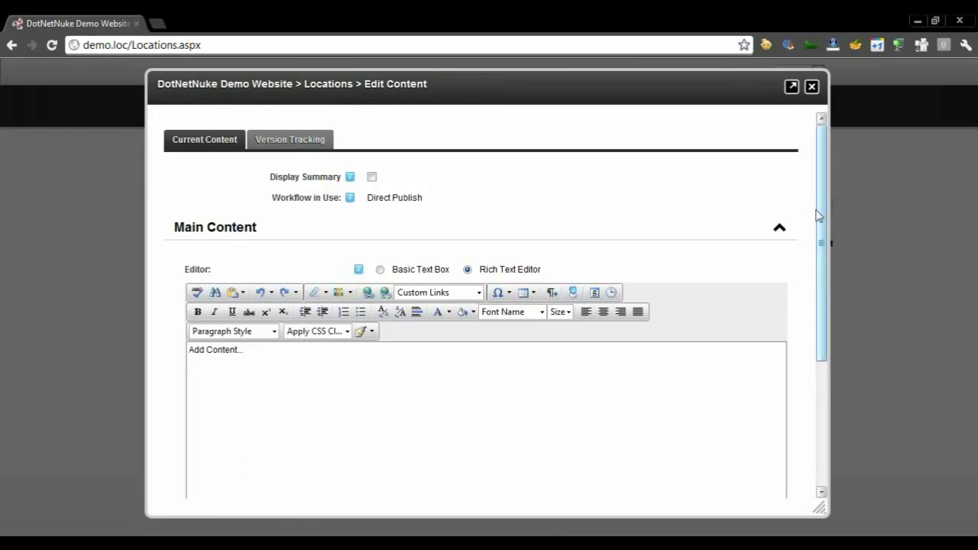
{"action": "left_click_drag", "start_coordinate": [817, 214], "coordinate": [817, 284]}
{"action": "key", "text": "ctrl+a"}
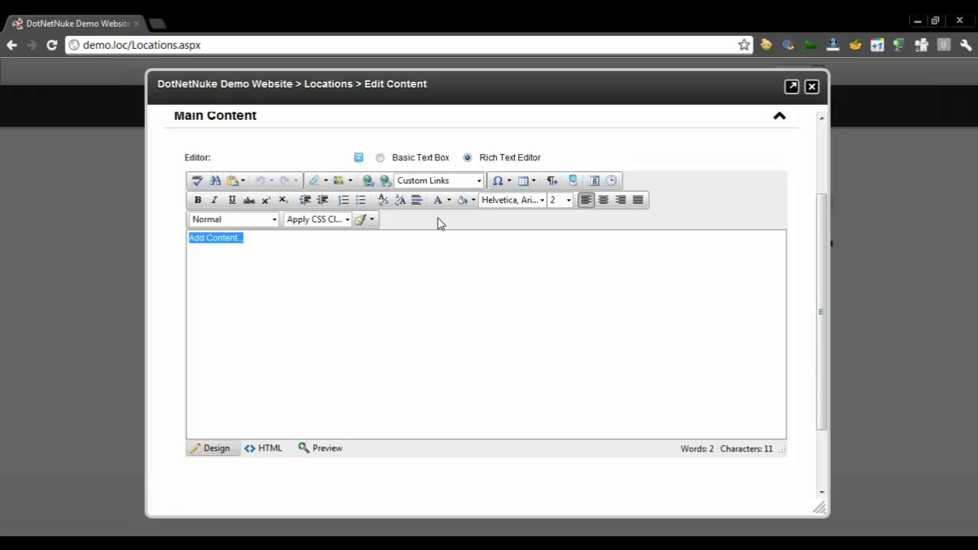
Delete the 'Add Content...' placeholder, leaving the editor empty
{"action": "left_click", "coordinate": [315, 181]}
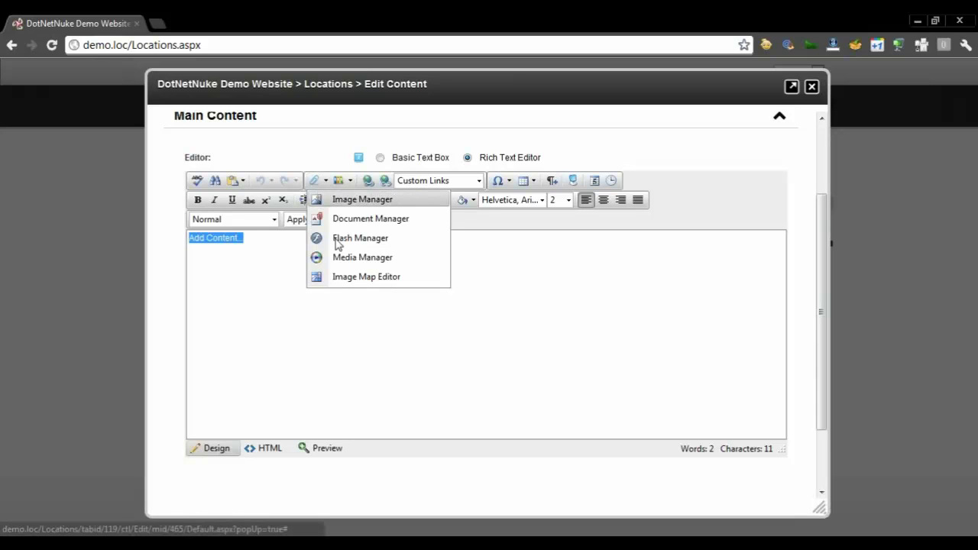
{"action": "left_click", "coordinate": [453, 262]}
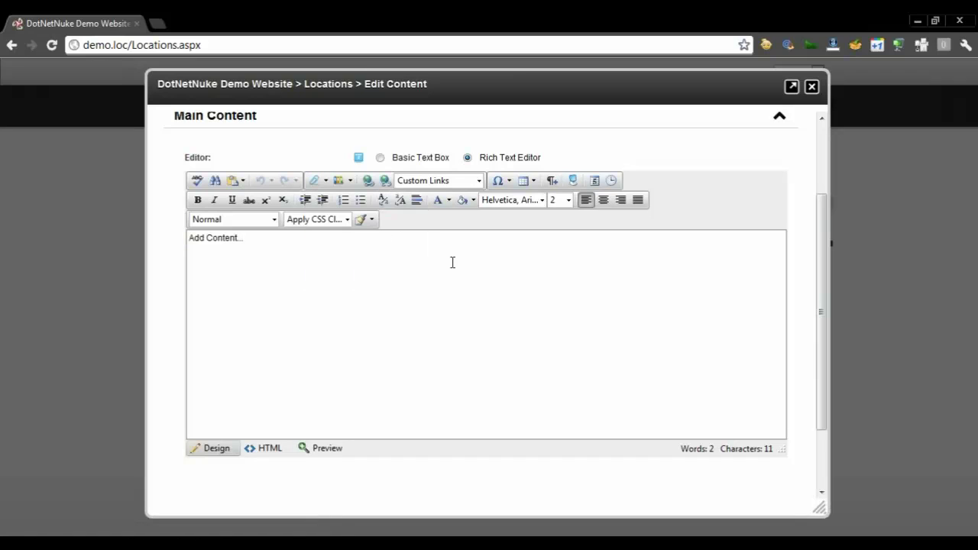
{"action": "key", "text": "ctrl+a"}
{"action": "key", "text": "Delete"}
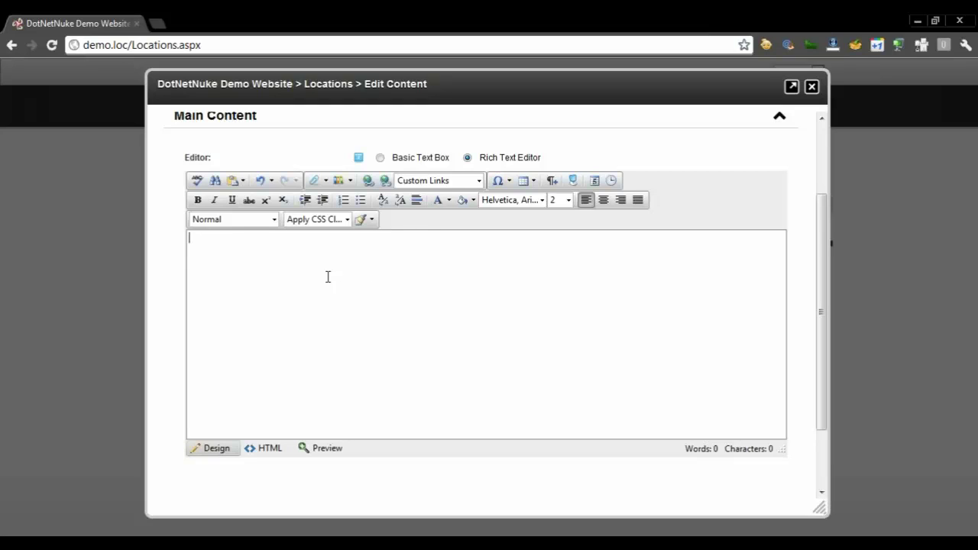
Type 'Type some content', making 'content' bold and 'some' underlined
{"action": "type", "text": "Type some content"}
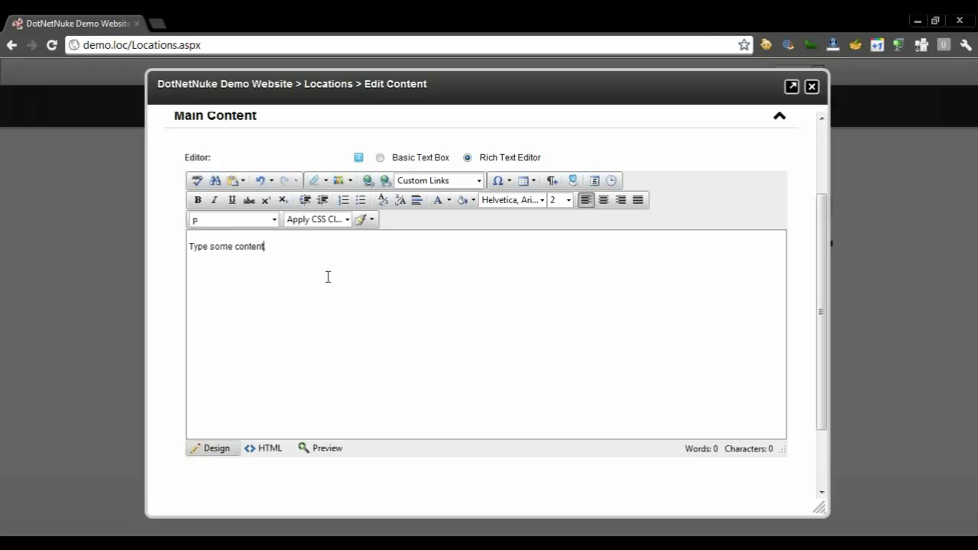
{"action": "key", "text": "ctrl+shift+Left"}
{"action": "key", "text": "ctrl+b"}
{"action": "key", "text": "Left"}
{"action": "key", "text": "ctrl+shift+Left"}
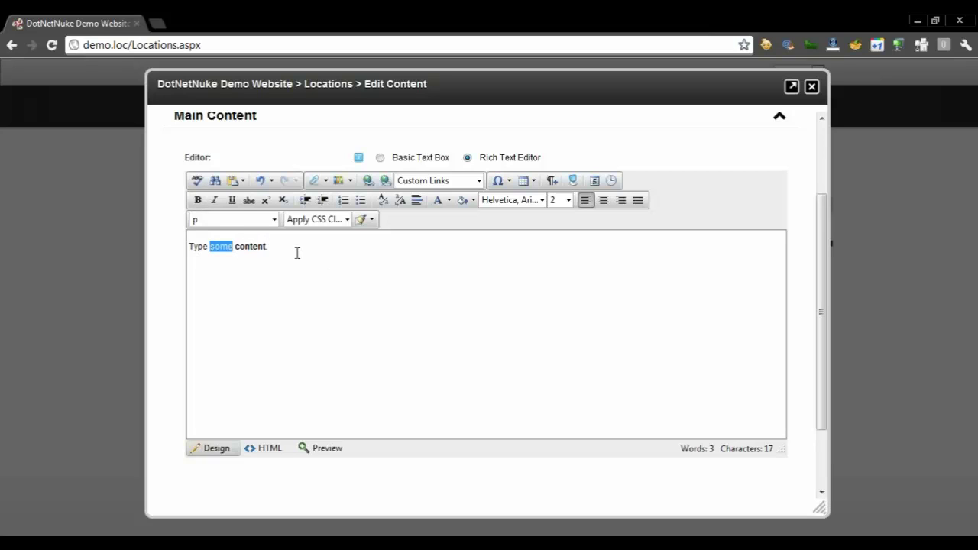
{"action": "left_click", "coordinate": [233, 201]}
Delete all the sample text and show the content template options
{"action": "key", "text": "ctrl+a"}
{"action": "key", "text": "BackSpace"}
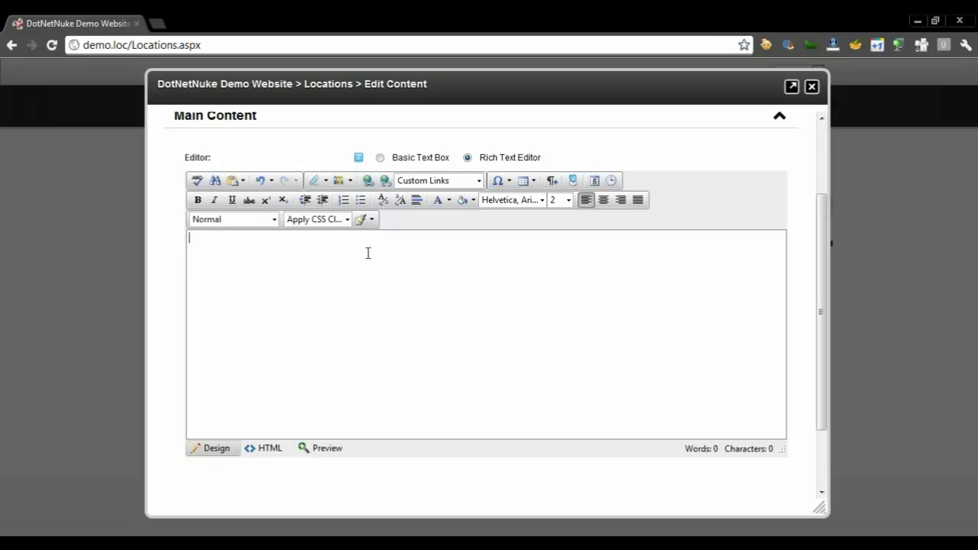
{"action": "left_click", "coordinate": [348, 182]}
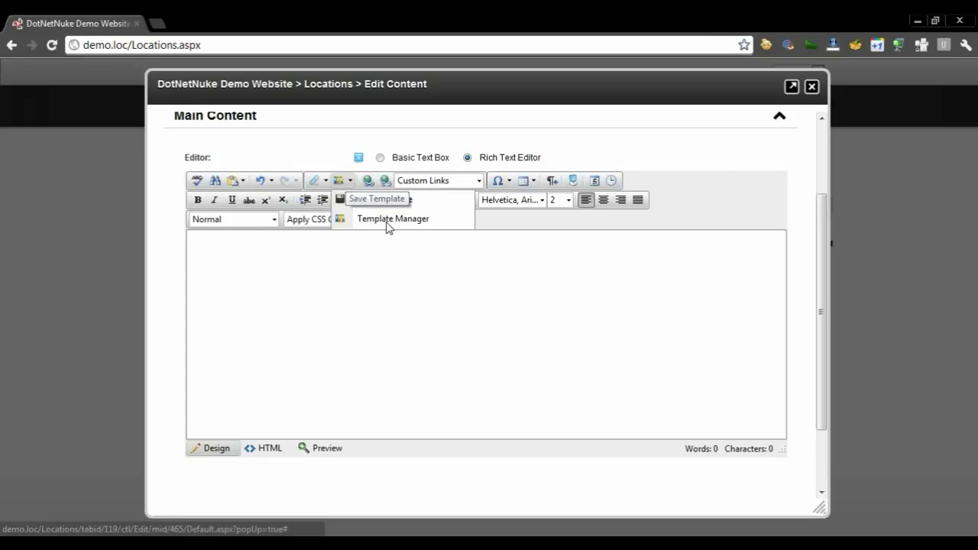
Insert the Location.htmtemplate template with its Orlando Skyline image and Lorem ipsum text
{"action": "left_click", "coordinate": [360, 220]}
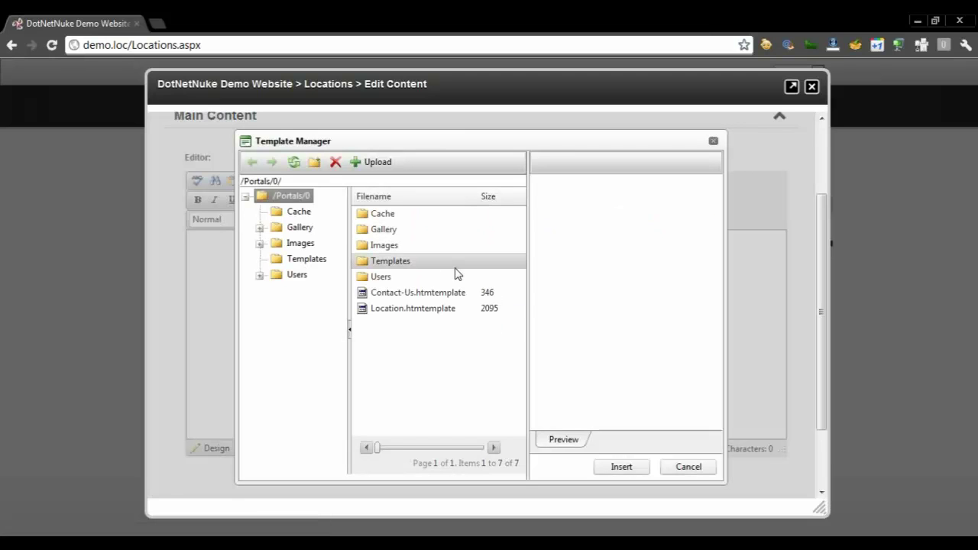
{"action": "left_click", "coordinate": [425, 312]}
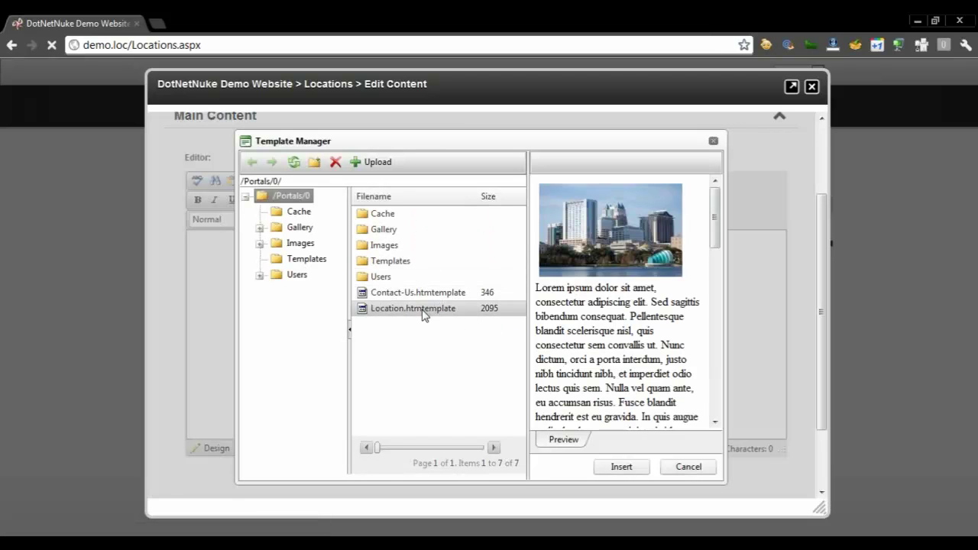
{"action": "left_click", "coordinate": [619, 467]}
{"action": "left_click_drag", "start_coordinate": [782, 328], "coordinate": [785, 363]}
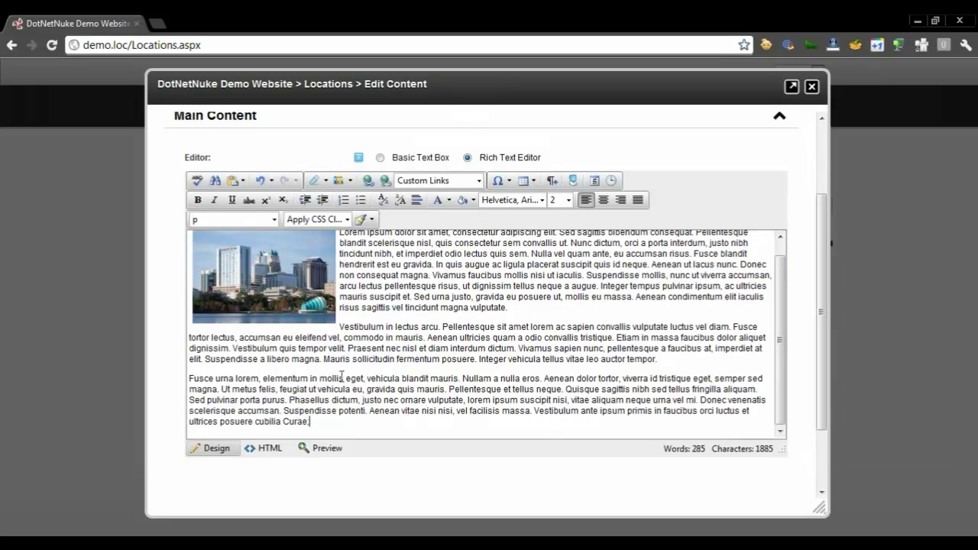
Review the content's raw HTML, return to Design view, and save
{"action": "left_click", "coordinate": [264, 449]}
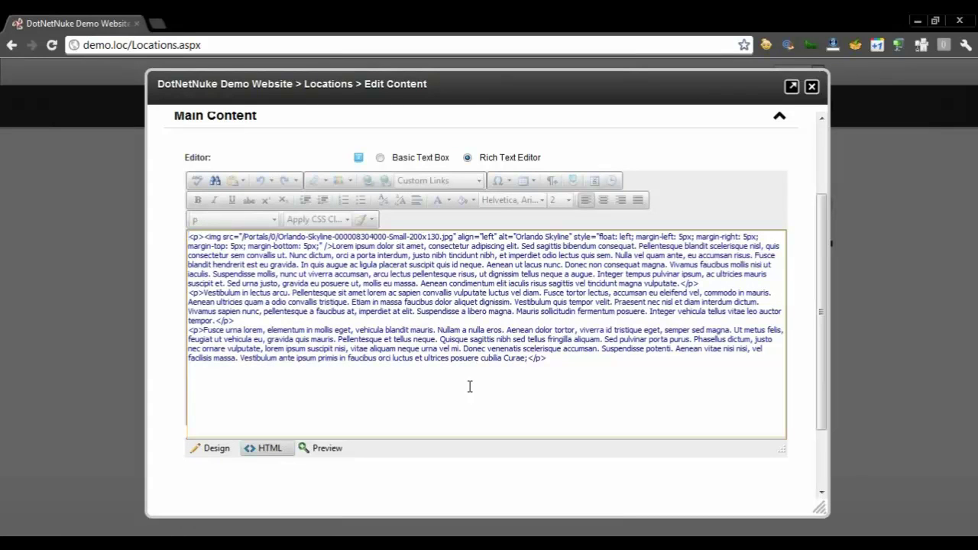
{"action": "left_click", "coordinate": [218, 447]}
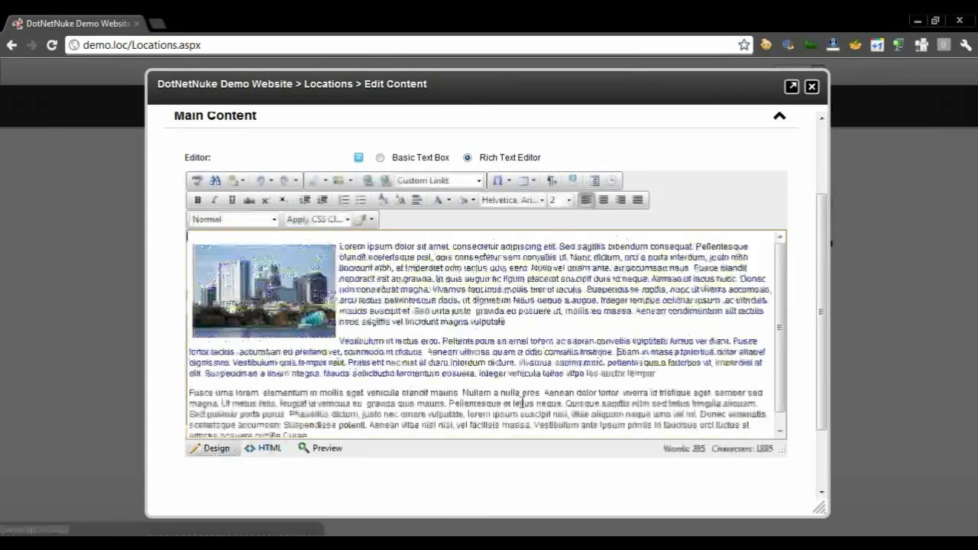
{"action": "scroll", "coordinate": [820, 454], "scroll_direction": "down", "scroll_amount": 2}
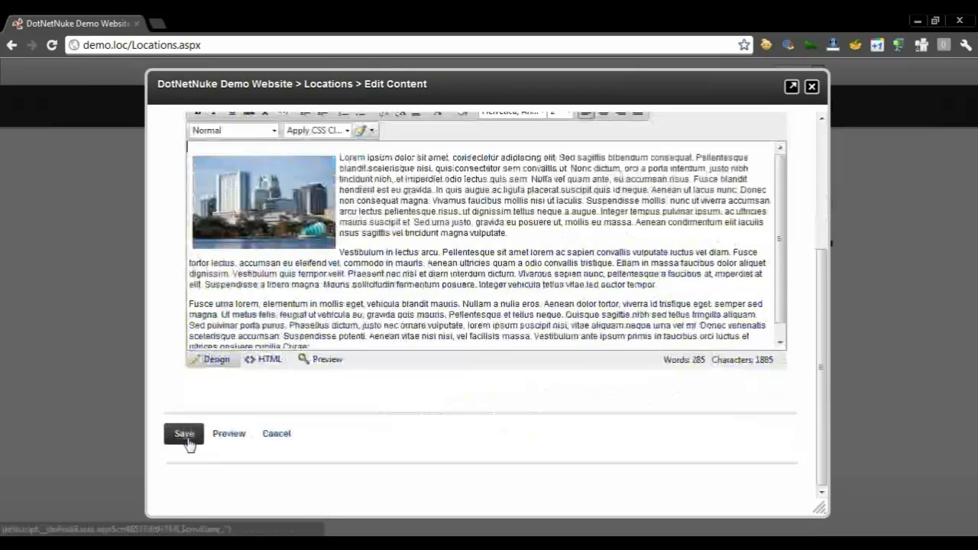
{"action": "left_click", "coordinate": [184, 434]}
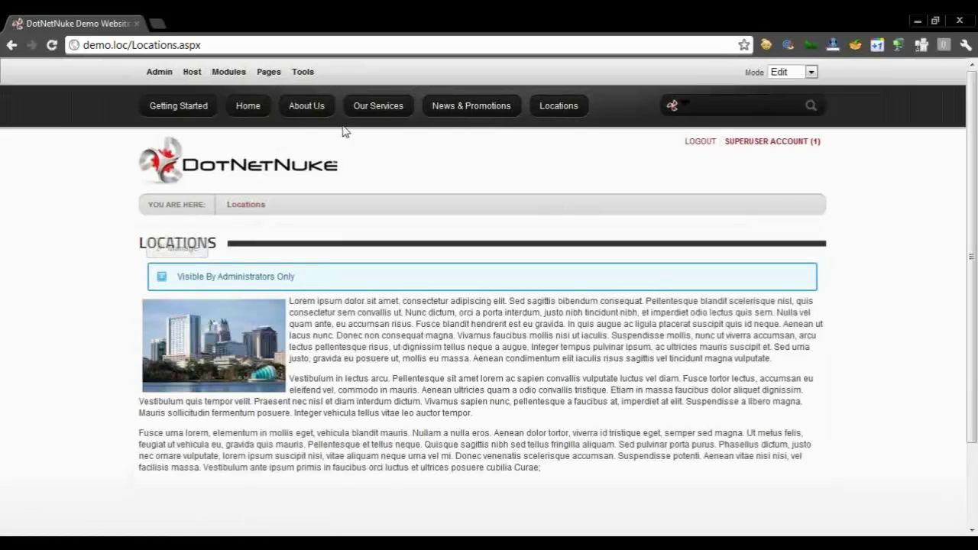
Bring up the Add Module panel from the Modules menu
{"action": "mouse_move", "coordinate": [229, 71]}
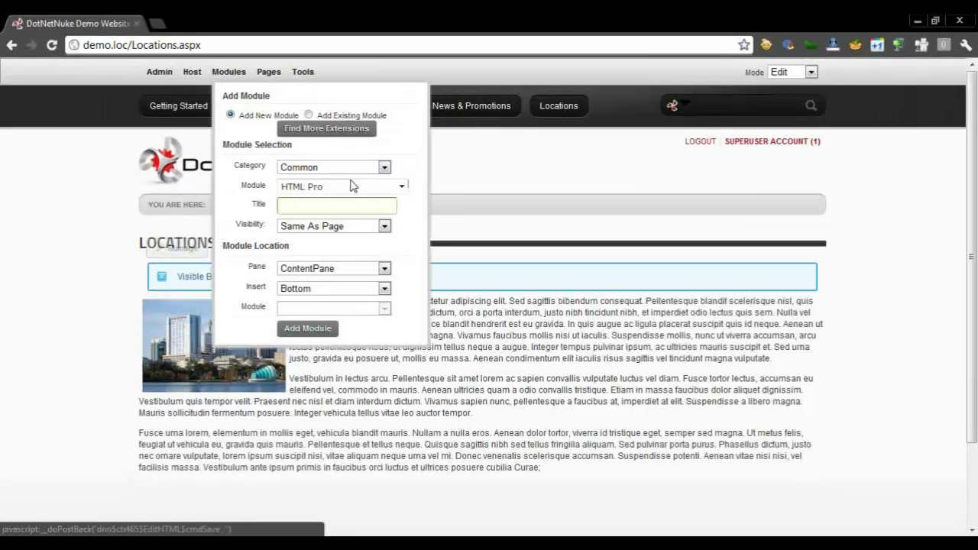
Add an HTML Pro module titled 'Contact us' into RightPane
{"action": "left_click", "coordinate": [368, 205]}
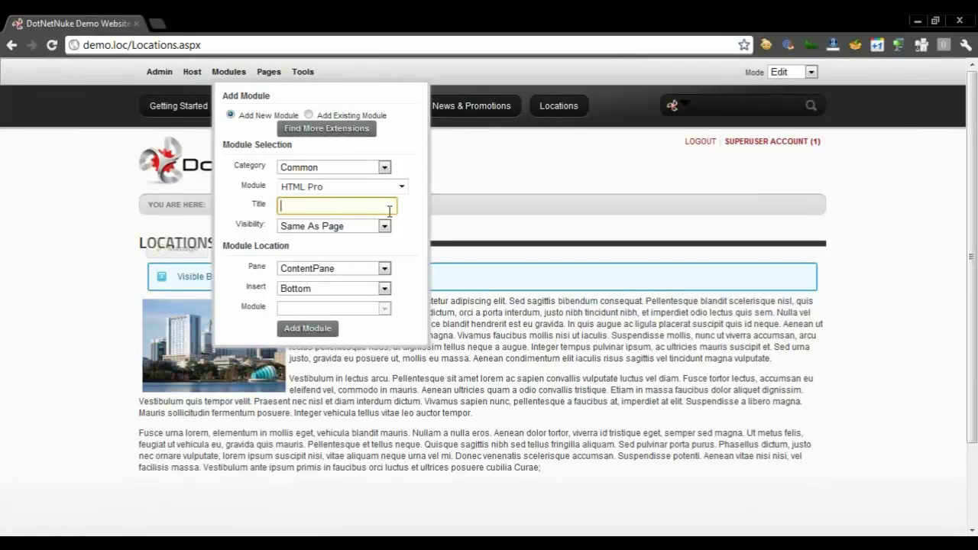
{"action": "type", "text": "Contact us"}
{"action": "left_click", "coordinate": [314, 272]}
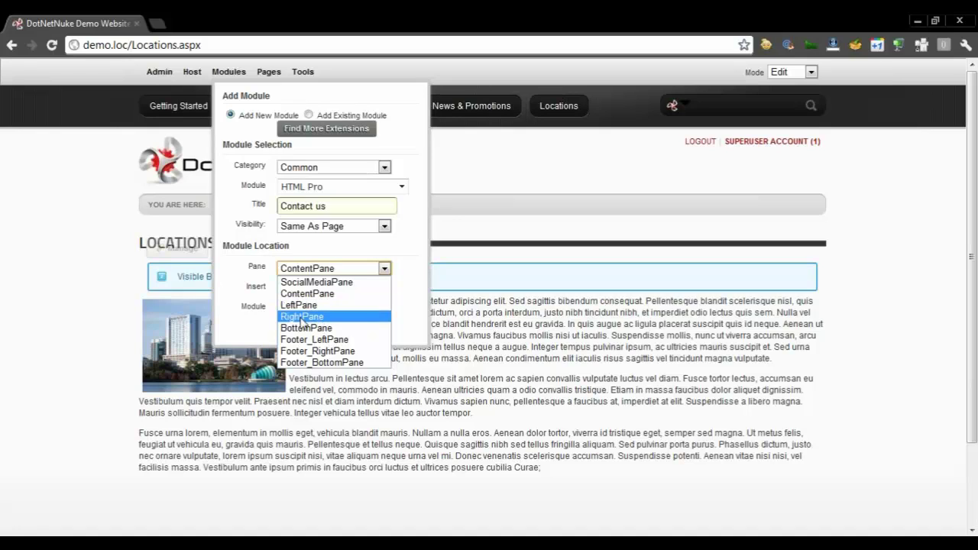
{"action": "left_click", "coordinate": [302, 317]}
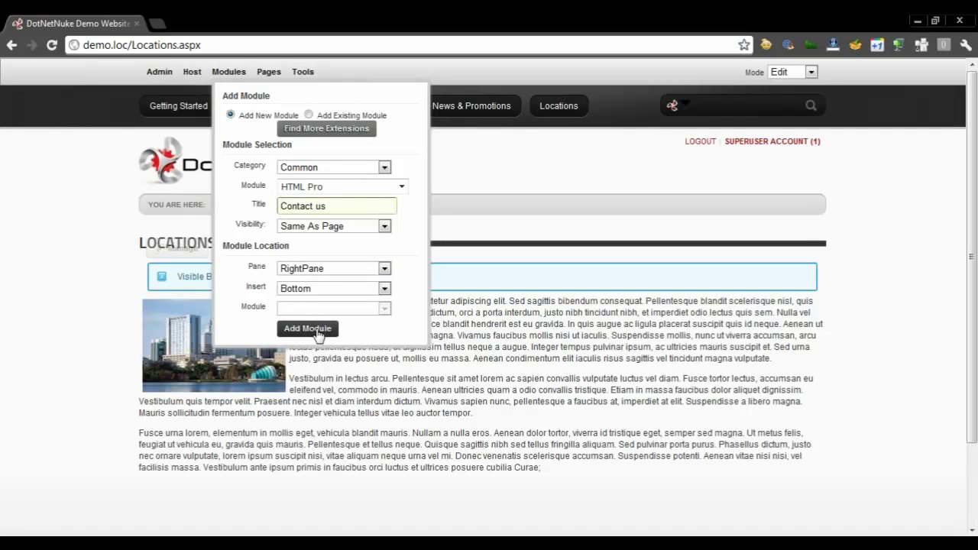
{"action": "left_click", "coordinate": [307, 329]}
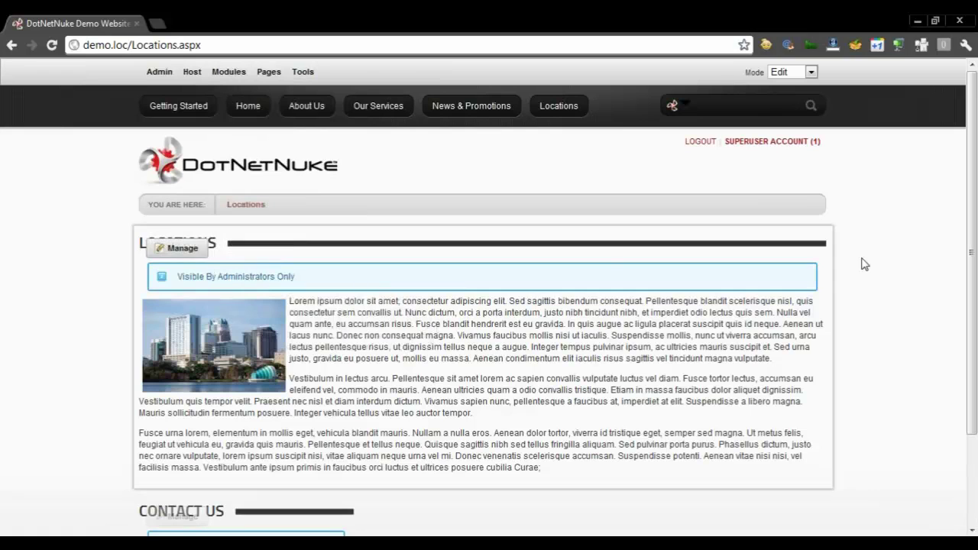
{"action": "left_click_drag", "start_coordinate": [972, 162], "coordinate": [973, 205]}
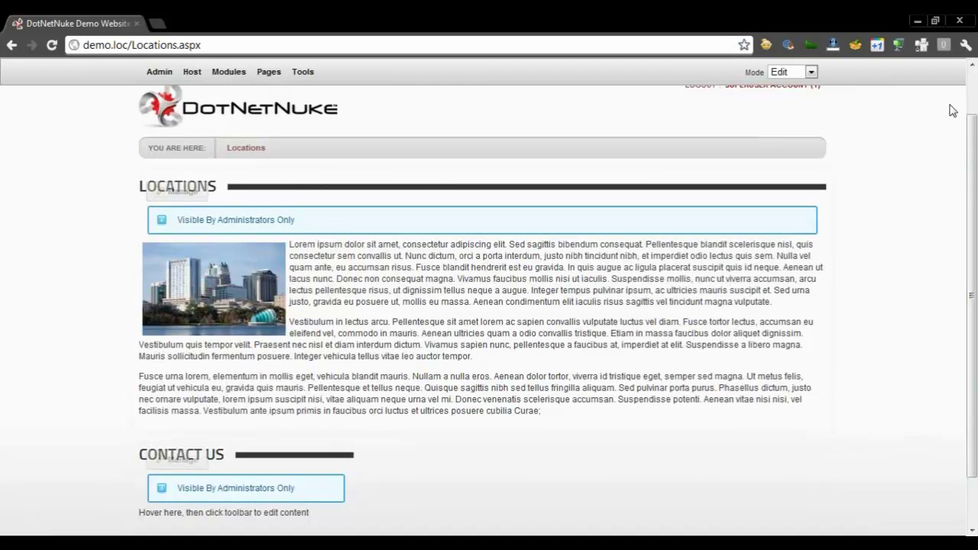
In Layout mode, move the Locations module to LeftPane, then return to Edit mode
{"action": "left_click", "coordinate": [798, 73]}
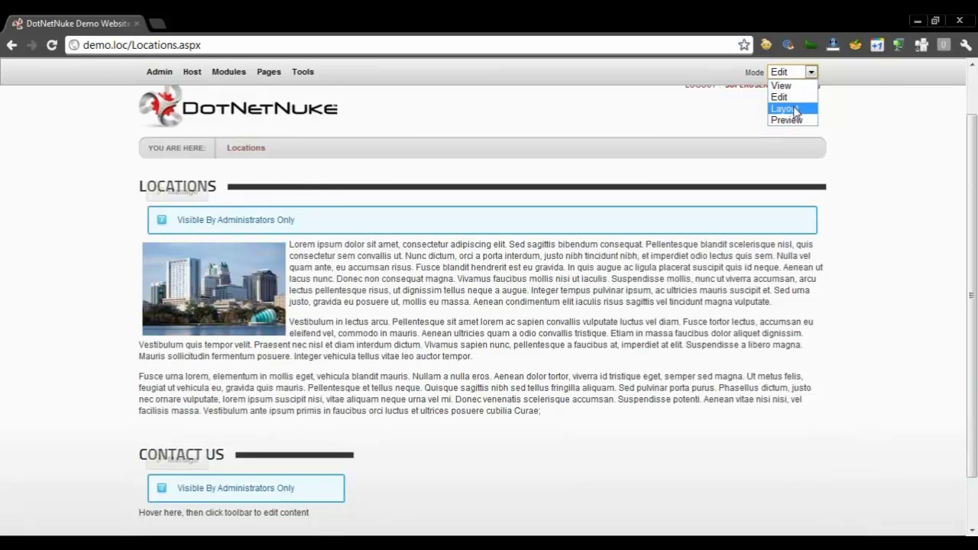
{"action": "left_click", "coordinate": [794, 109]}
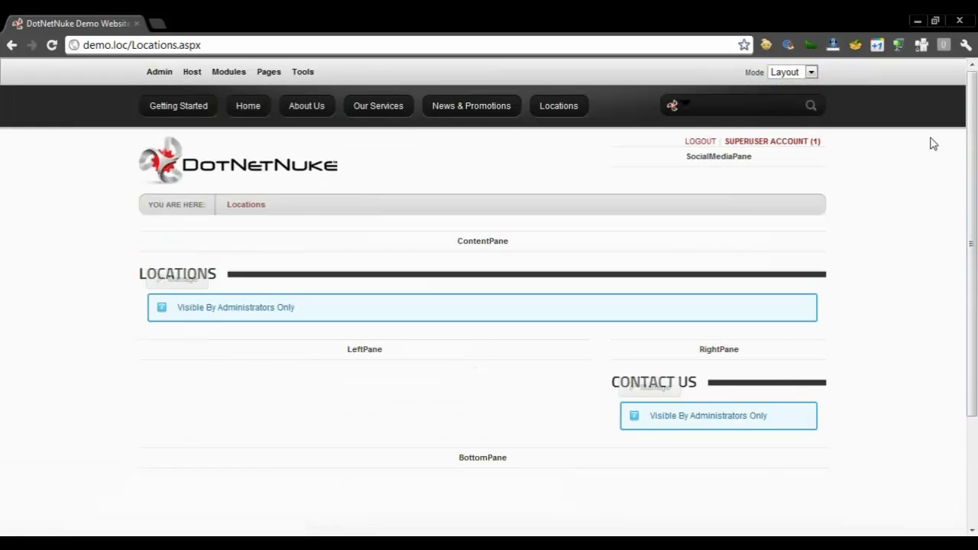
{"action": "left_click_drag", "start_coordinate": [973, 172], "coordinate": [974, 198]}
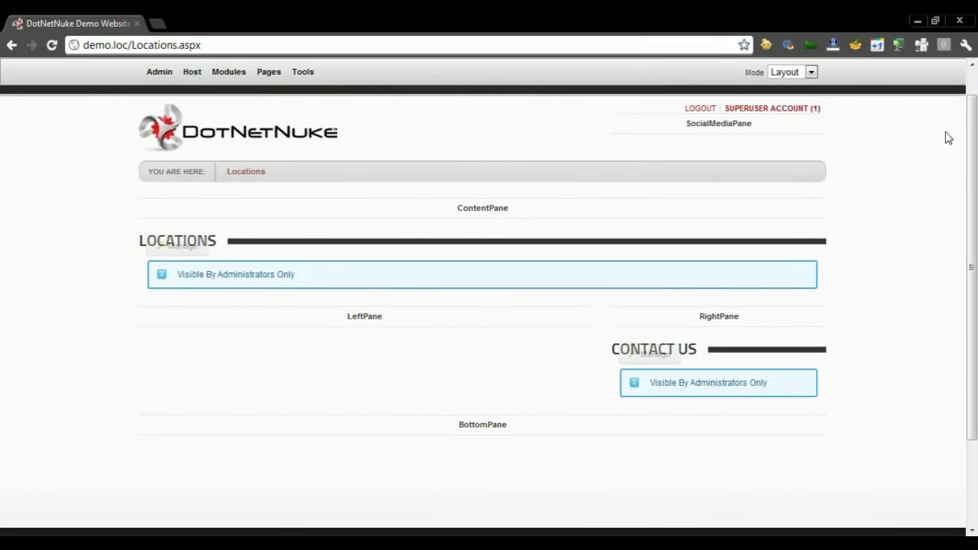
{"action": "left_click_drag", "start_coordinate": [972, 122], "coordinate": [974, 76]}
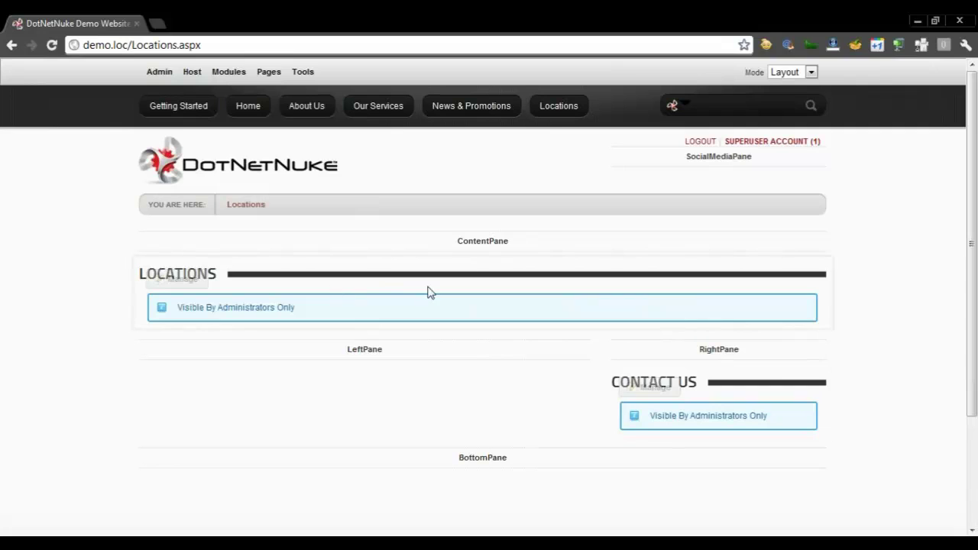
{"action": "mouse_move", "coordinate": [191, 283]}
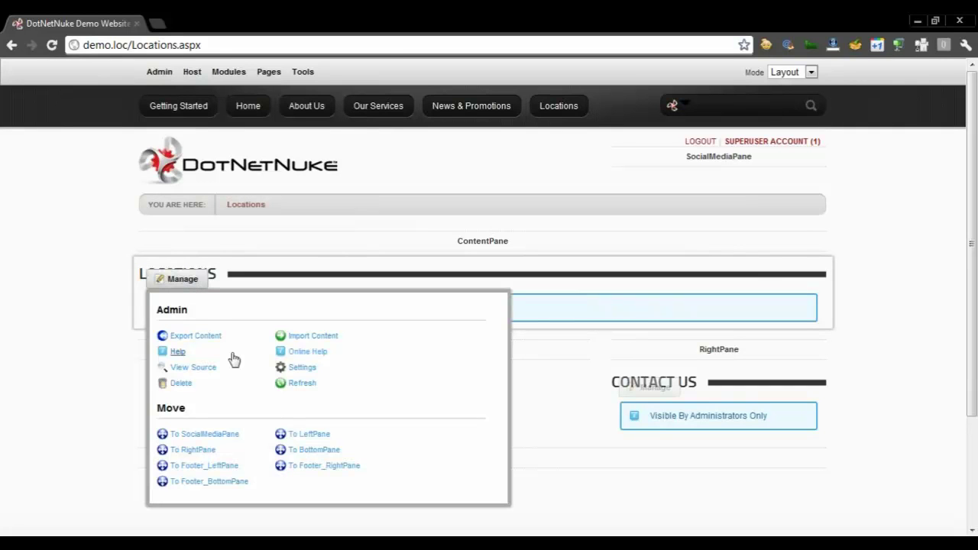
{"action": "left_click", "coordinate": [311, 435]}
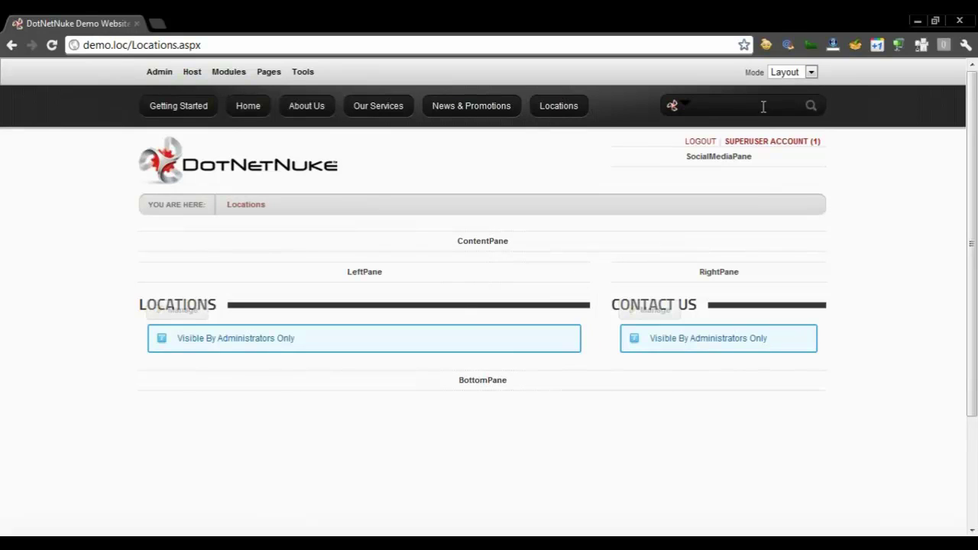
{"action": "left_click", "coordinate": [799, 71]}
{"action": "left_click", "coordinate": [785, 92]}
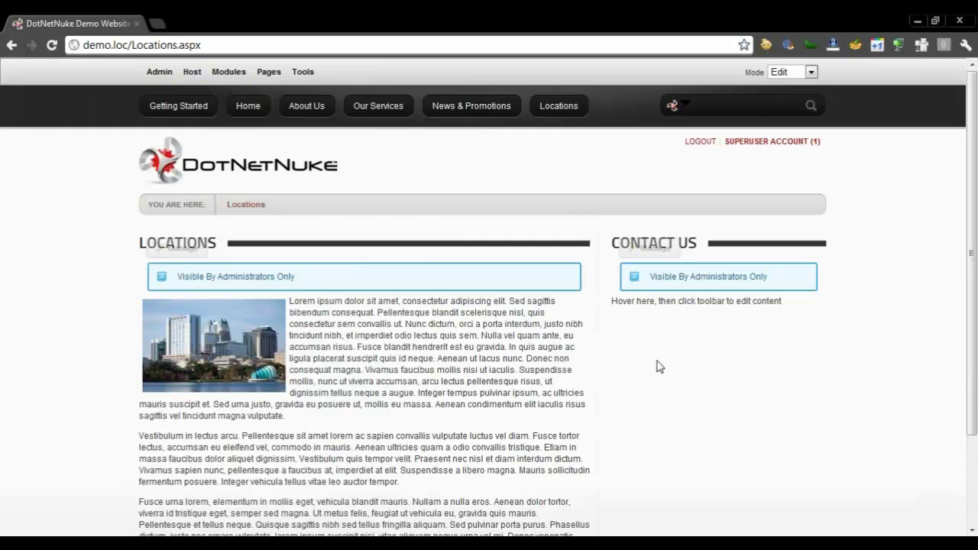
Insert the Contact-Us template's address, phone, fax, Twitter and Facebook details into Contact Us and save
{"action": "mouse_move", "coordinate": [650, 252]}
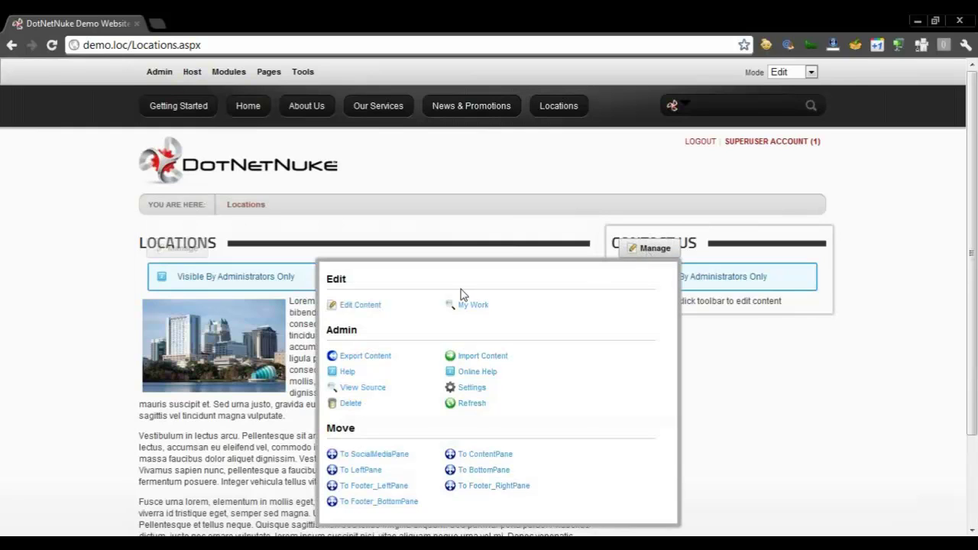
{"action": "left_click", "coordinate": [374, 305]}
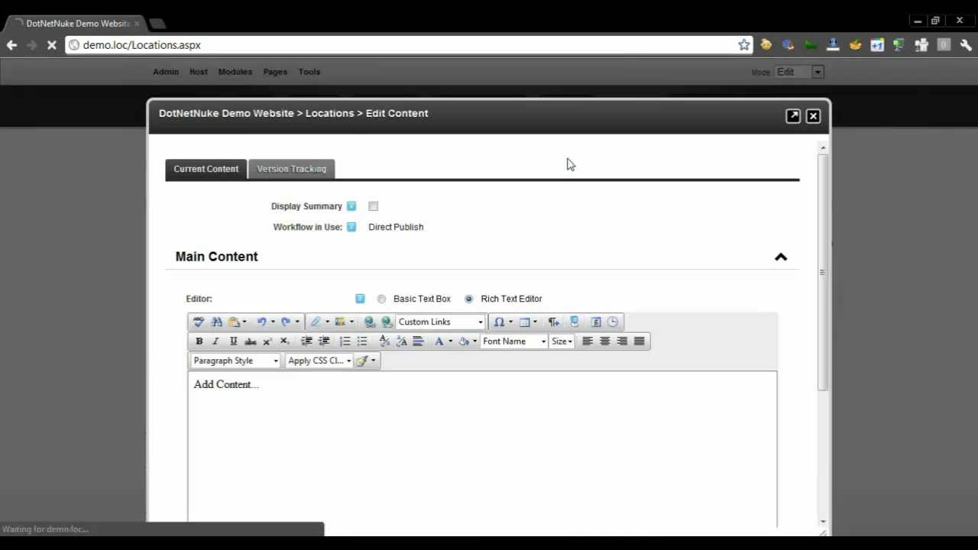
{"action": "left_click_drag", "start_coordinate": [495, 118], "coordinate": [493, 79]}
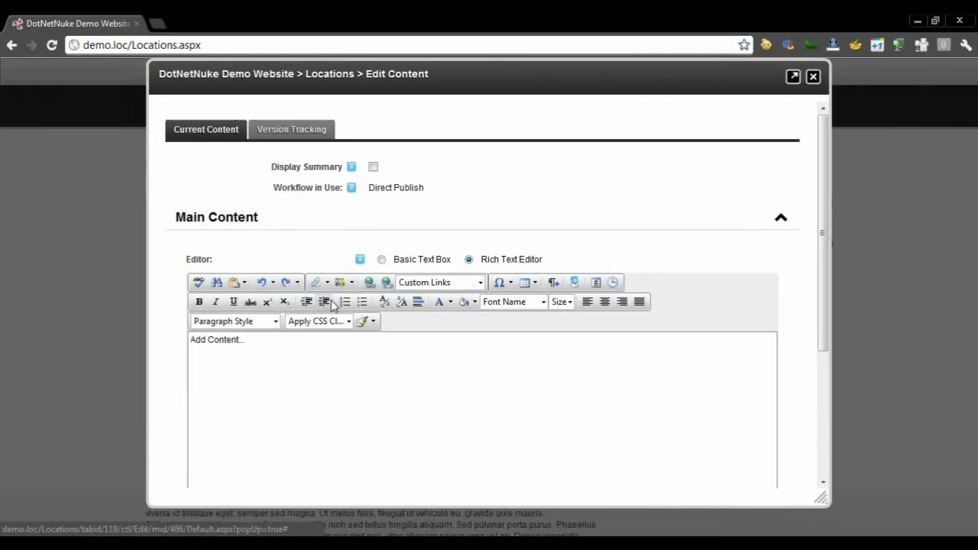
{"action": "left_click", "coordinate": [321, 340]}
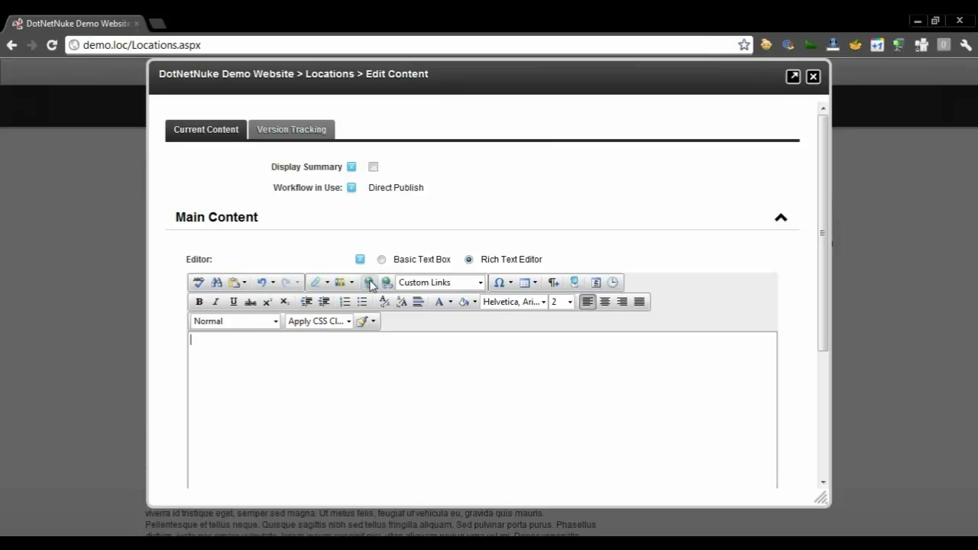
{"action": "left_click", "coordinate": [344, 284]}
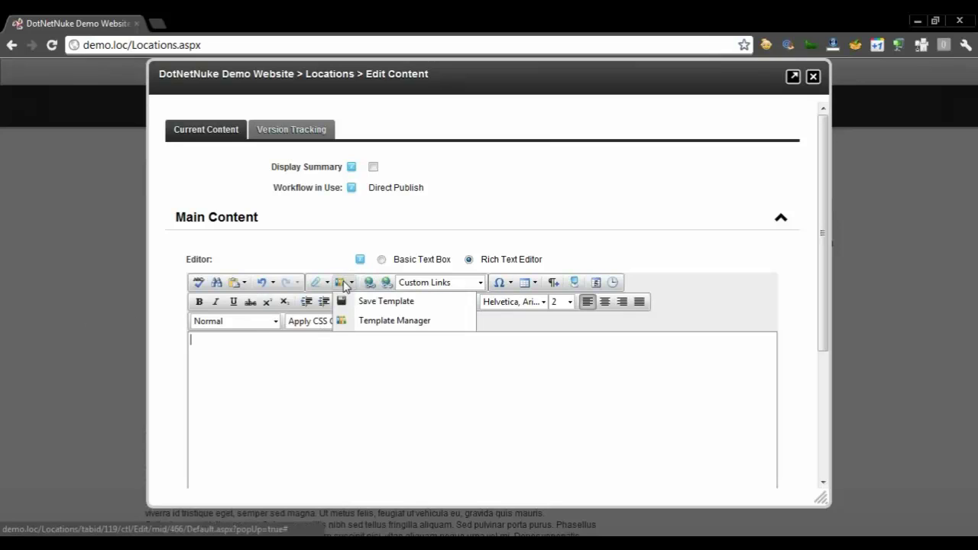
{"action": "left_click", "coordinate": [383, 320]}
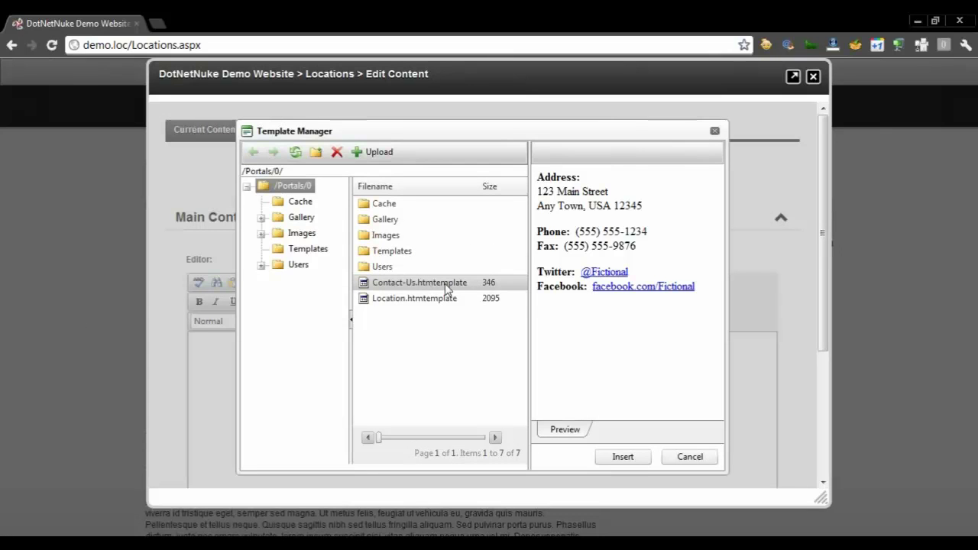
{"action": "left_click", "coordinate": [618, 460]}
{"action": "left_click_drag", "start_coordinate": [820, 243], "coordinate": [833, 333]}
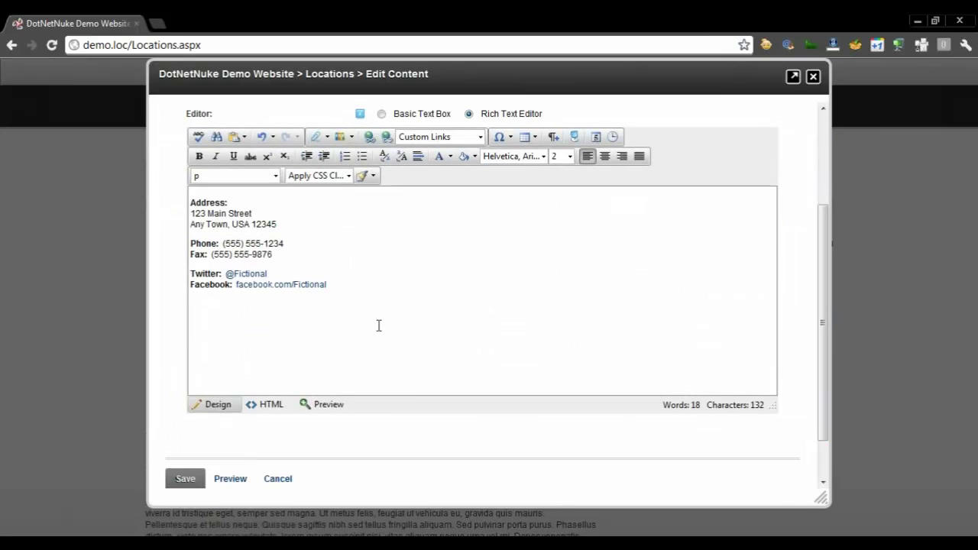
{"action": "left_click", "coordinate": [188, 479]}
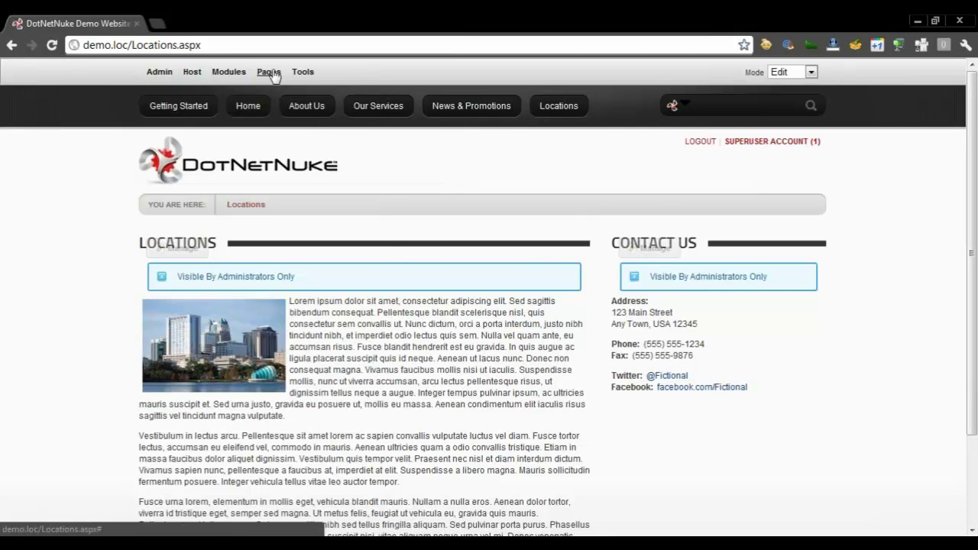
Grant All Users View permission on the Locations page and save the page settings
{"action": "mouse_move", "coordinate": [269, 72]}
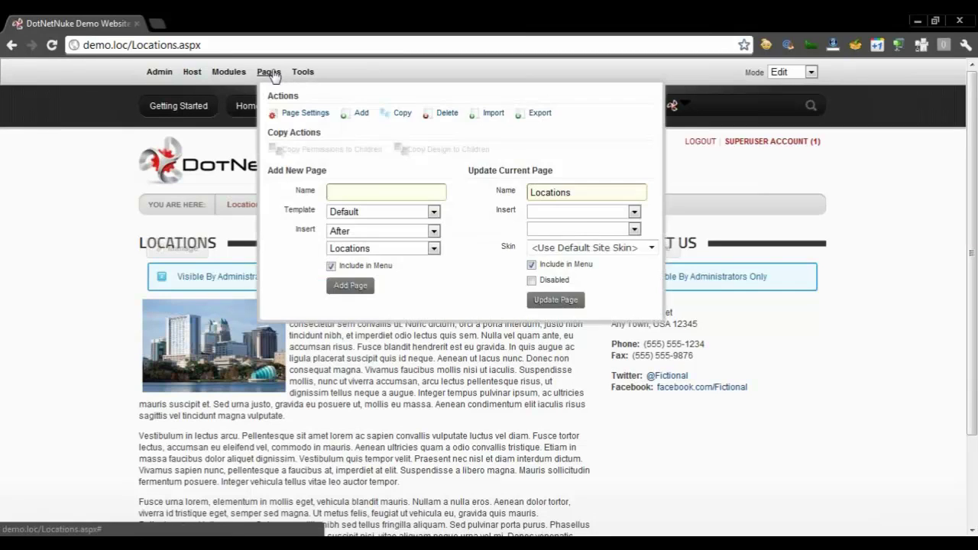
{"action": "left_click", "coordinate": [304, 115]}
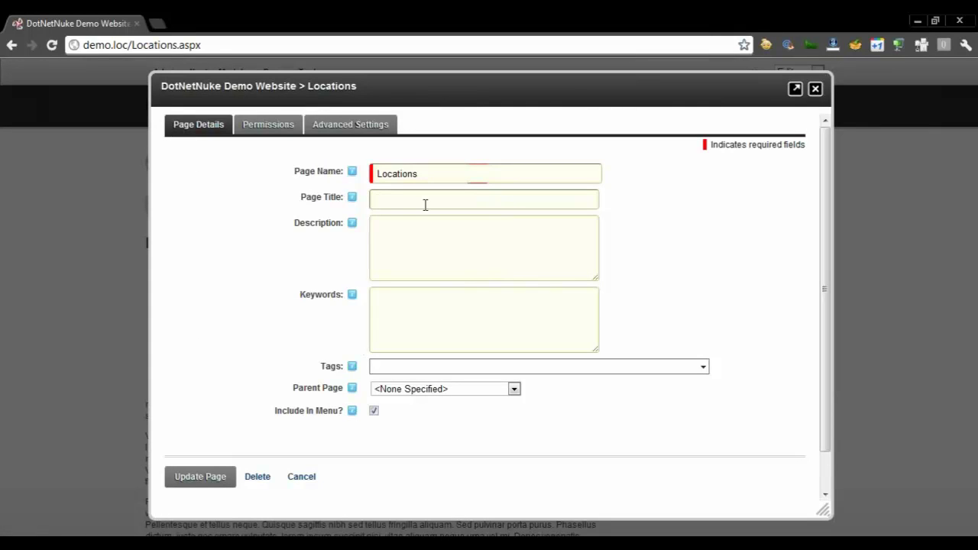
{"action": "left_click", "coordinate": [266, 125]}
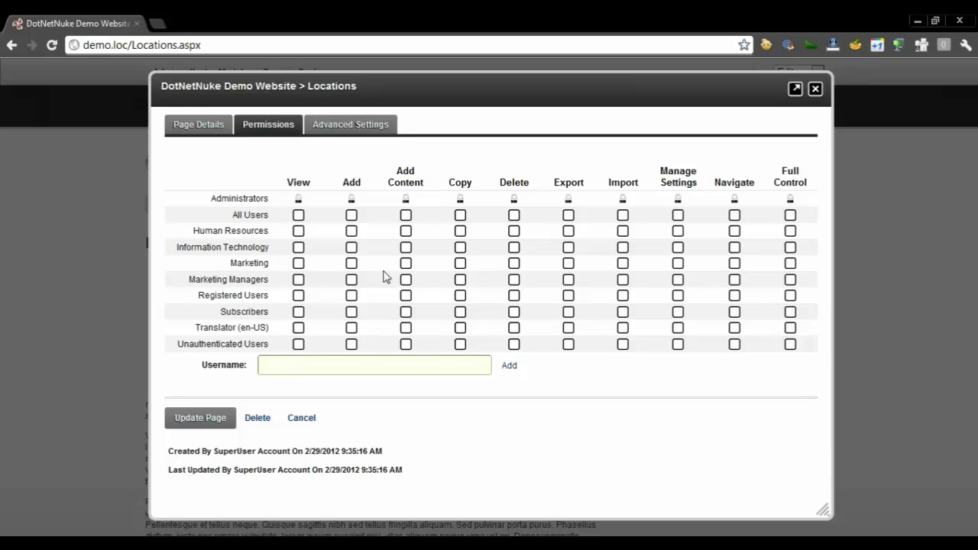
{"action": "left_click", "coordinate": [300, 216]}
{"action": "left_click", "coordinate": [202, 421]}
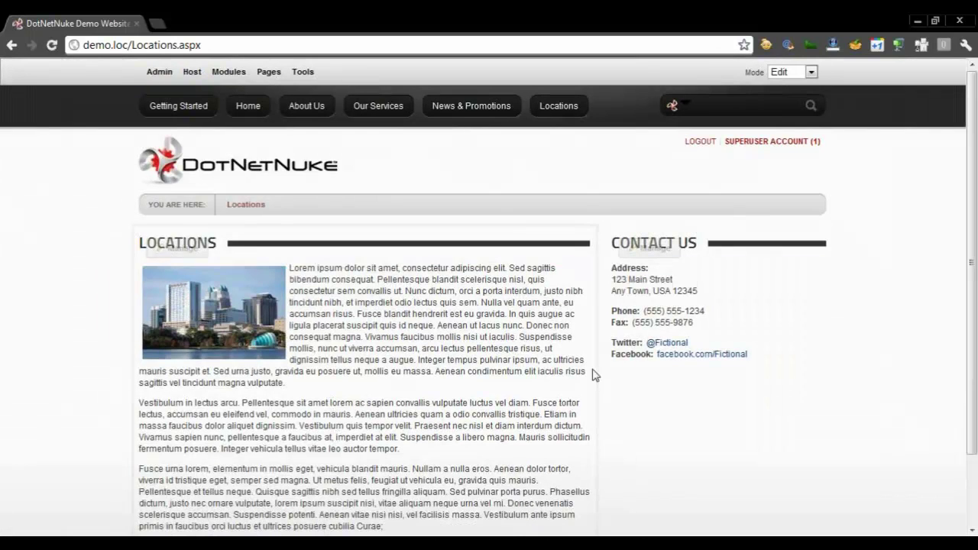
Scroll down to the Locations module and bring up its Manage action menu
{"action": "mouse_move", "coordinate": [972, 149]}
{"action": "left_mouse_down"}
{"action": "mouse_move", "coordinate": [976, 191]}
{"action": "mouse_move", "coordinate": [972, 150]}
{"action": "left_mouse_up"}
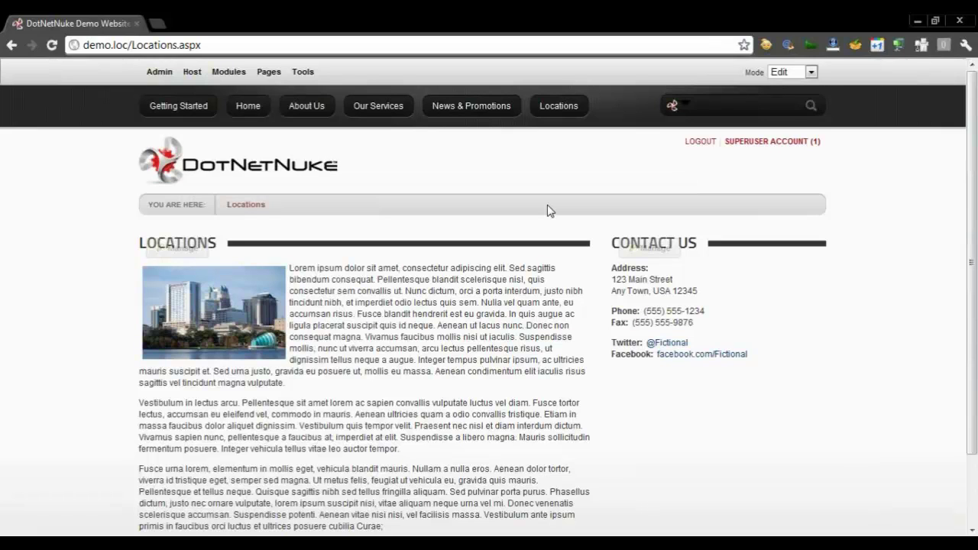
{"action": "scroll", "coordinate": [547, 211], "scroll_direction": "down", "scroll_amount": 2}
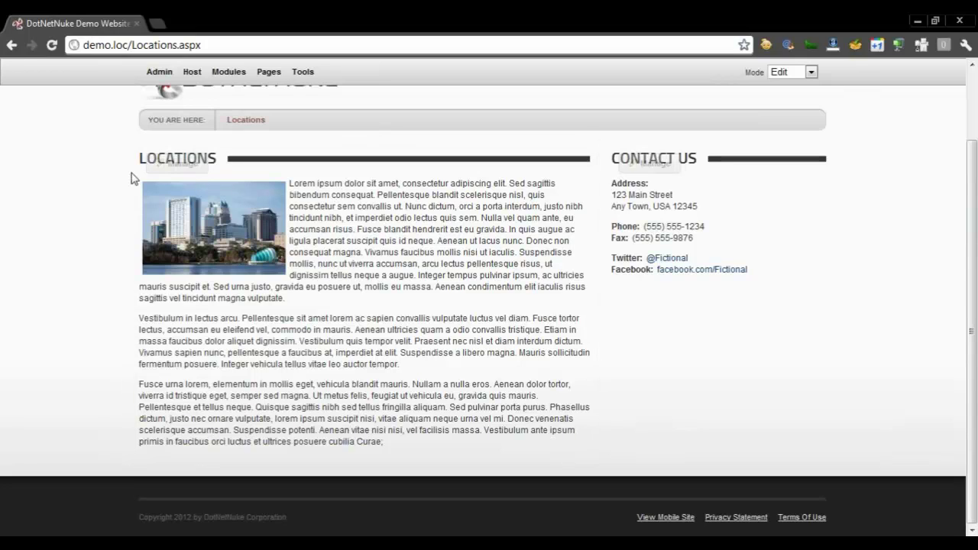
{"action": "mouse_move", "coordinate": [172, 165]}
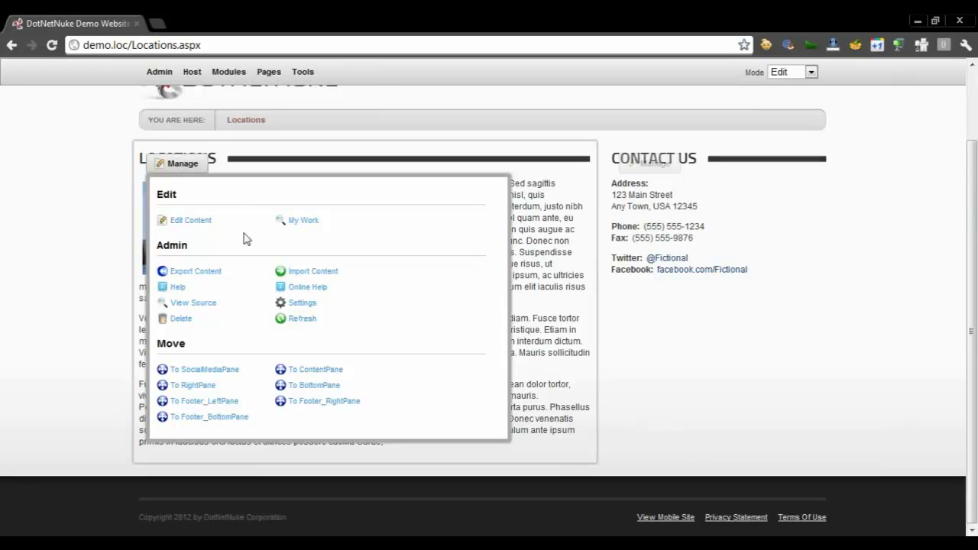
Open the Locations module's HTML settings and review the History Maximum value of 5
{"action": "left_click", "coordinate": [296, 306]}
{"action": "left_click_drag", "start_coordinate": [455, 123], "coordinate": [455, 95]}
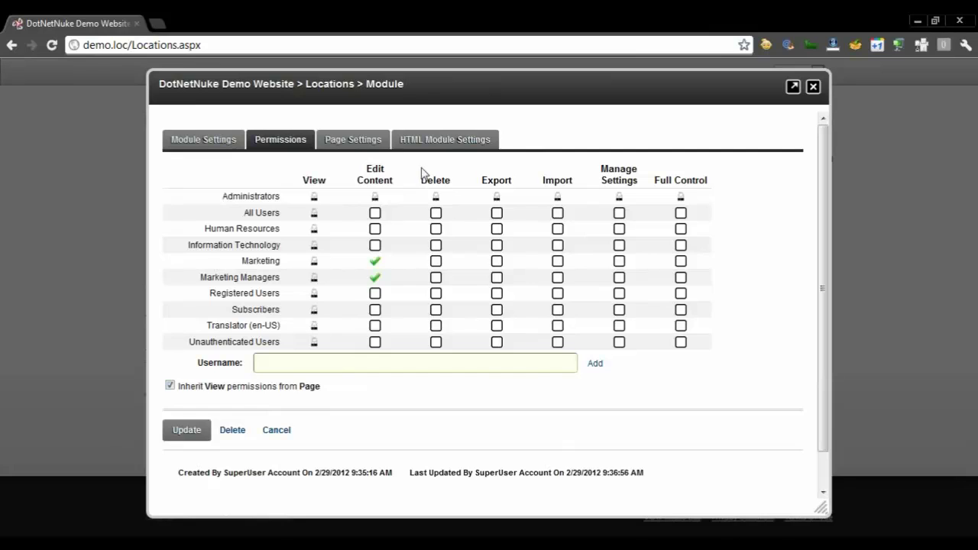
{"action": "left_click", "coordinate": [443, 144]}
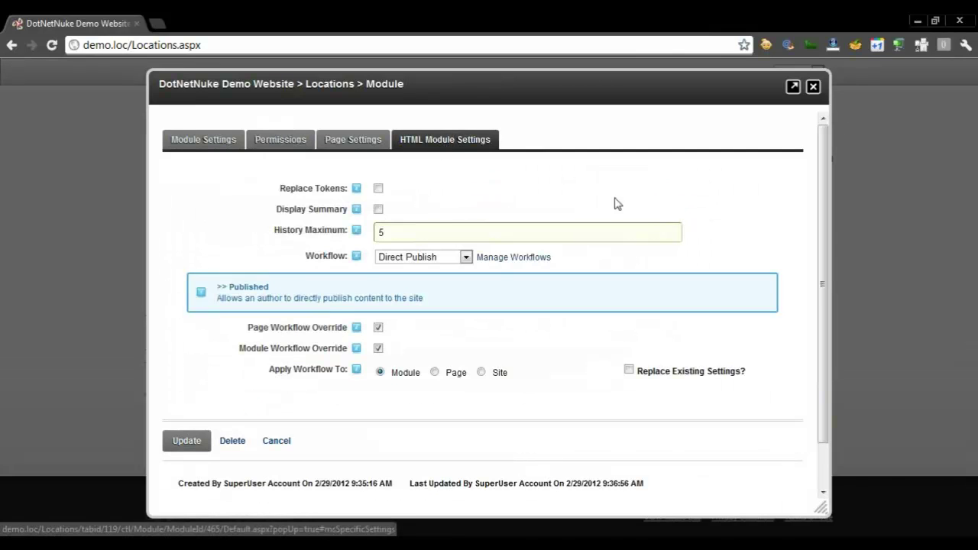
{"action": "left_click", "coordinate": [660, 232]}
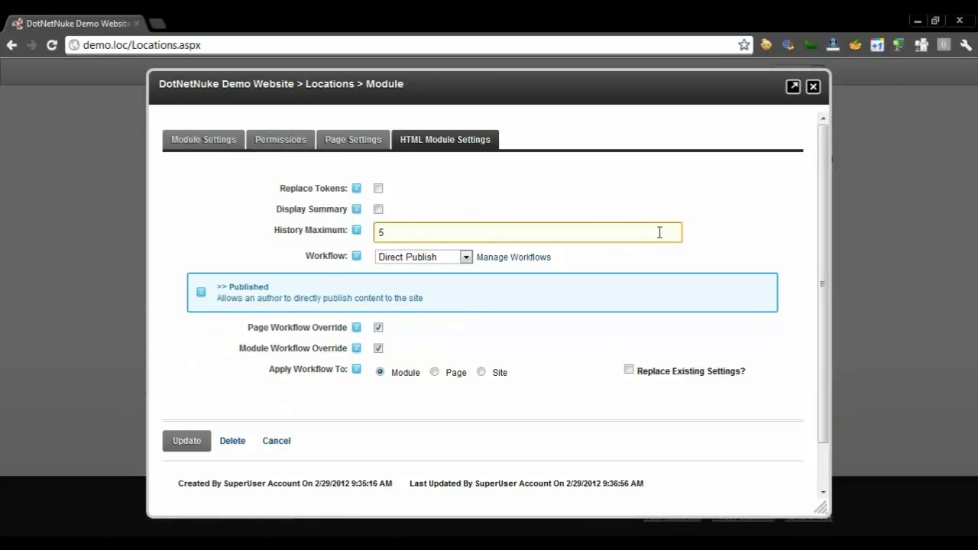
{"action": "left_click_drag", "start_coordinate": [394, 230], "coordinate": [374, 234]}
{"action": "left_click", "coordinate": [672, 291]}
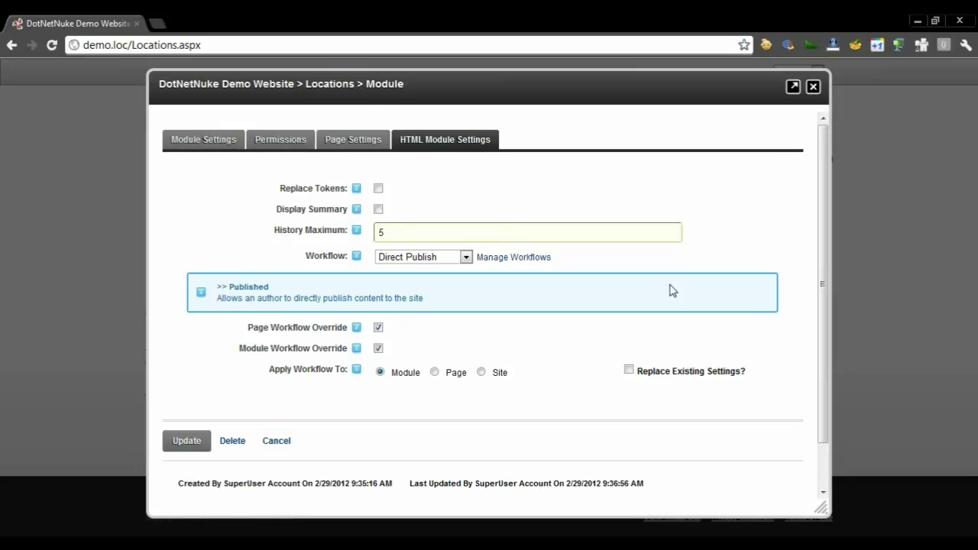
Select the Marketing Approval workflow for the module and go to workflow management
{"action": "left_click", "coordinate": [446, 257]}
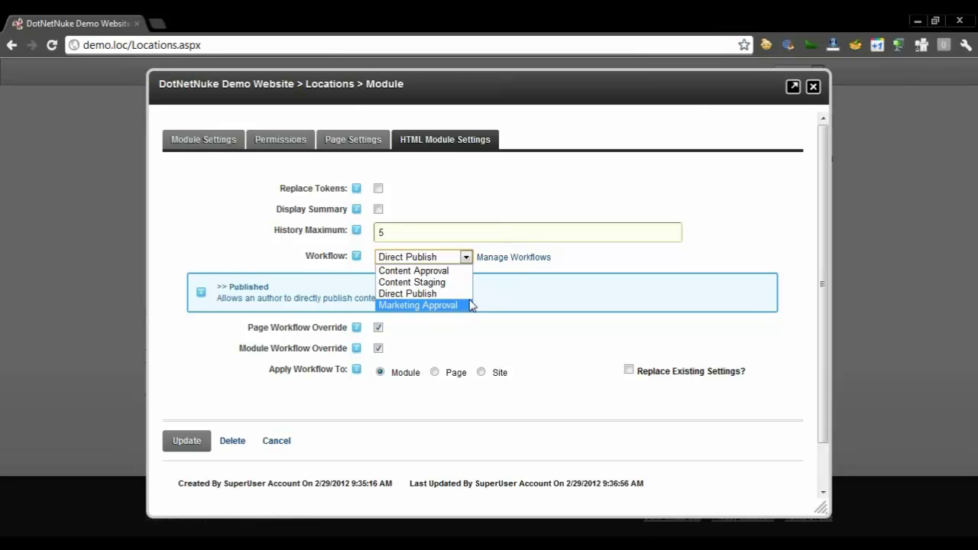
{"action": "left_click", "coordinate": [428, 305]}
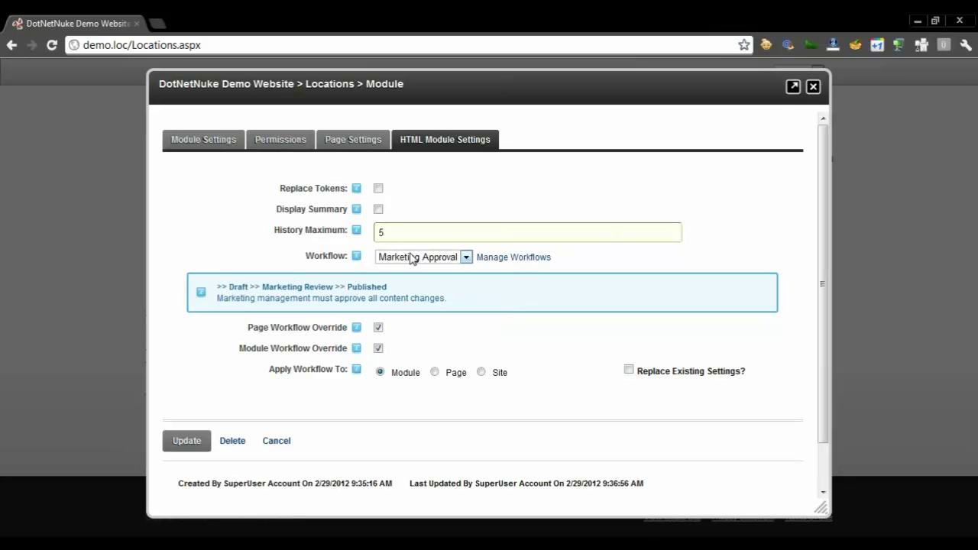
{"action": "left_click", "coordinate": [511, 260]}
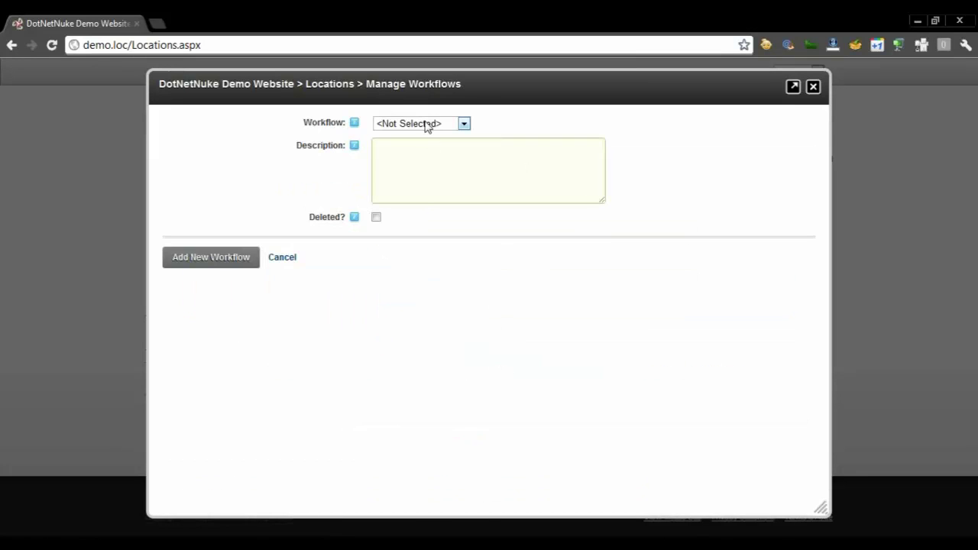
Start a new workflow named Marketing Approval 2 with a description requiring marketing approval of changes
{"action": "left_click", "coordinate": [426, 127]}
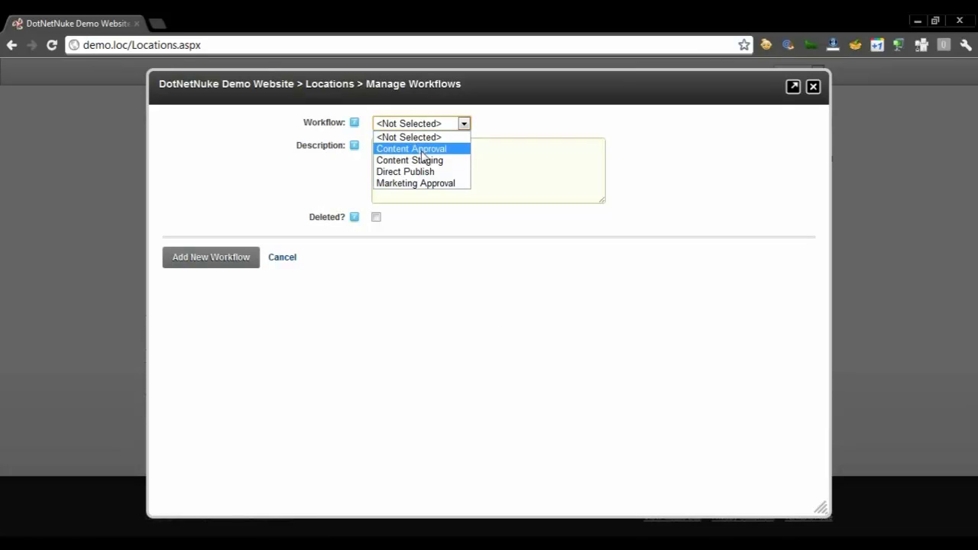
{"action": "left_click", "coordinate": [376, 215]}
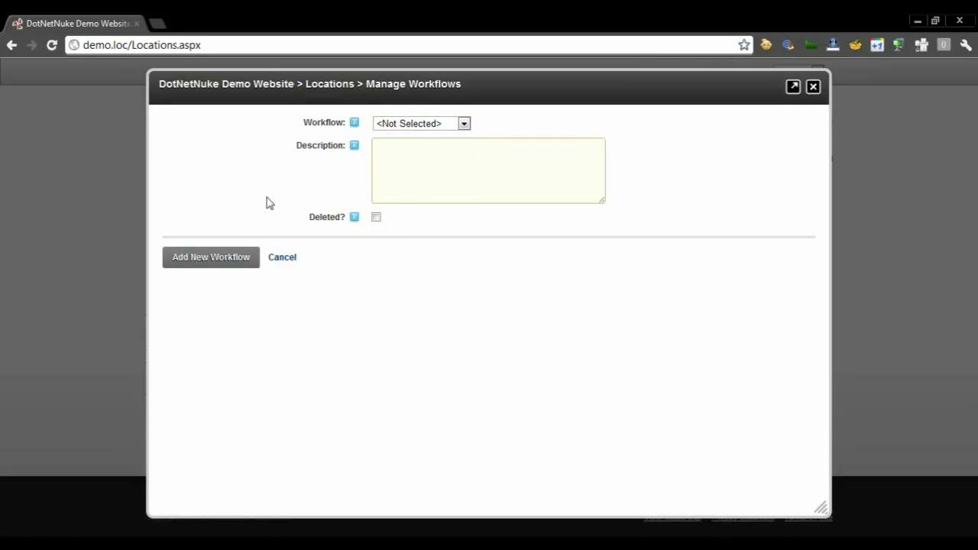
{"action": "left_click", "coordinate": [231, 259]}
{"action": "type", "text": "Markt"}
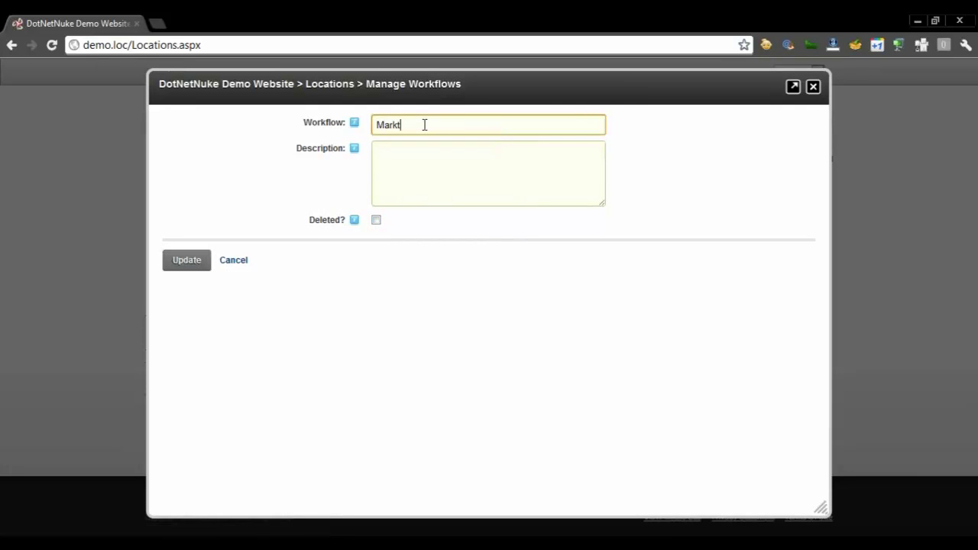
{"action": "type", "text": "inging Approval 2"}
{"action": "key", "text": "Tab"}
{"action": "type", "text": "Marketi"}
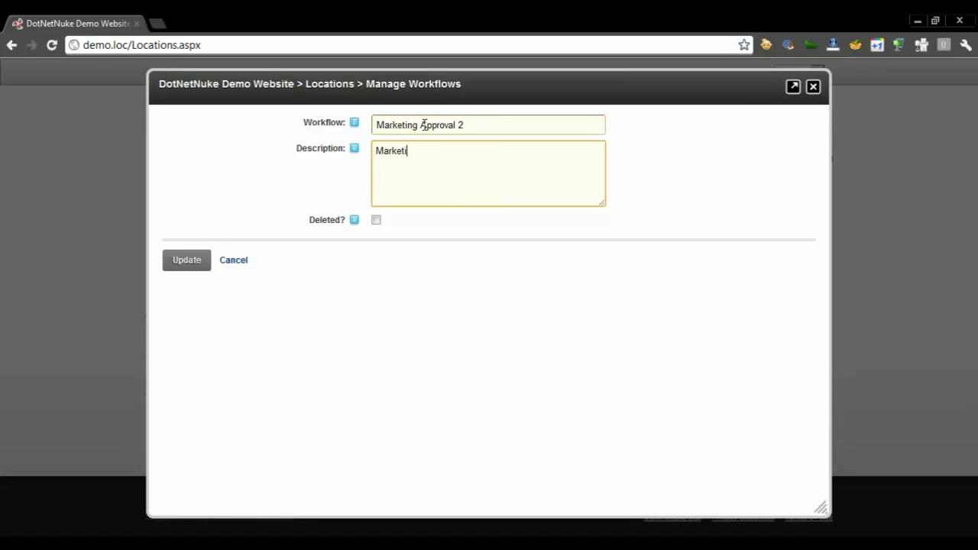
{"action": "type", "text": "ng must approve all content chang"}
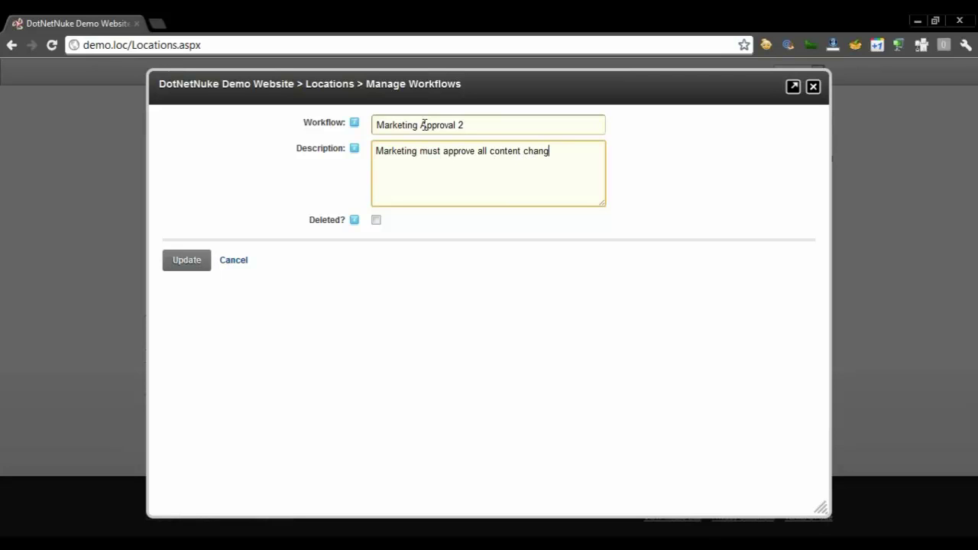
{"action": "type", "text": "es before people can see them."}
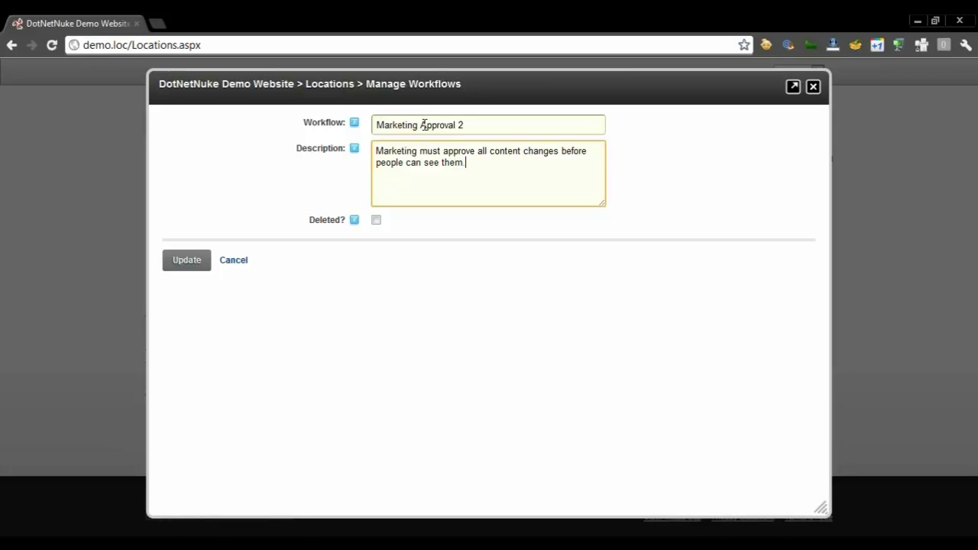
Check the workflow name and description text, then save the Marketing Approval 2 workflow
{"action": "left_click_drag", "start_coordinate": [495, 159], "coordinate": [356, 139]}
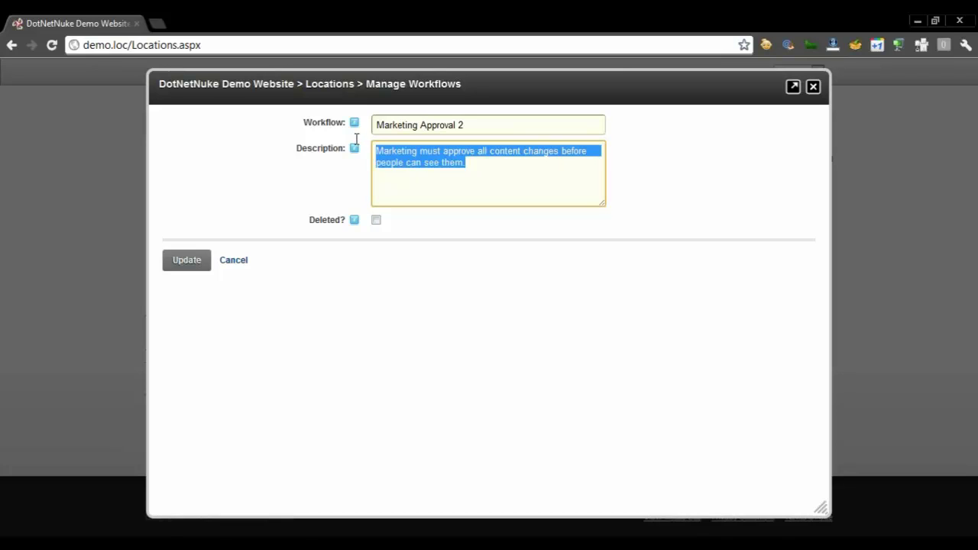
{"action": "left_click", "coordinate": [492, 314]}
{"action": "left_click_drag", "start_coordinate": [476, 125], "coordinate": [397, 123]}
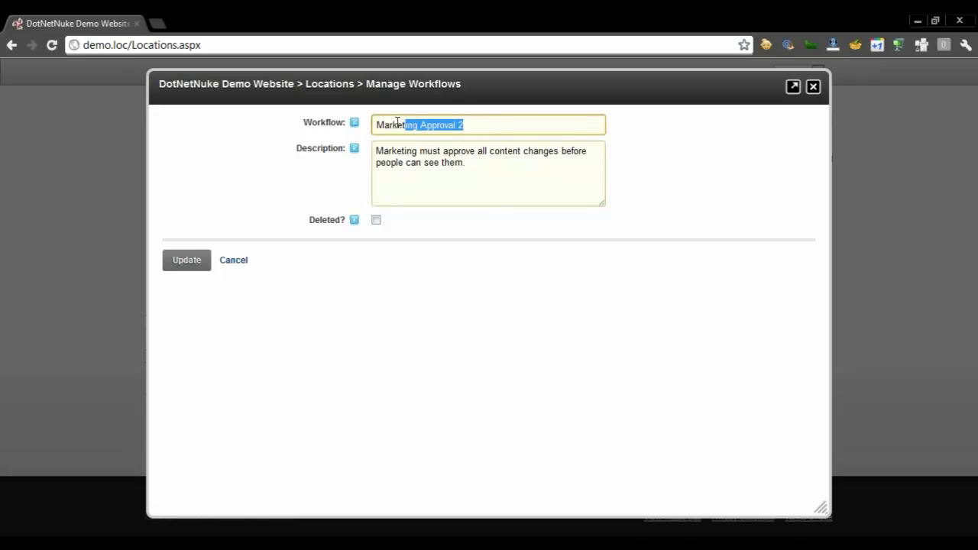
{"action": "left_click", "coordinate": [508, 160]}
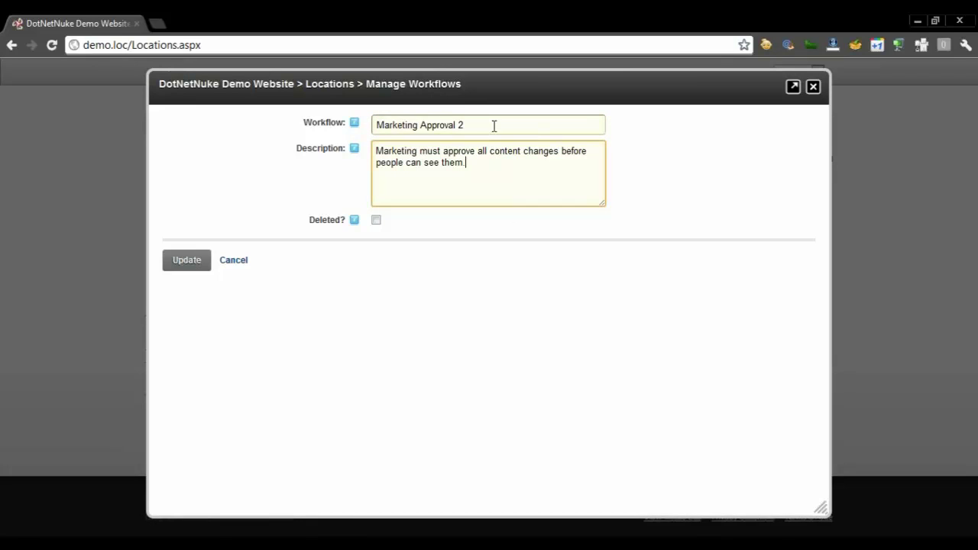
{"action": "left_click_drag", "start_coordinate": [494, 125], "coordinate": [388, 122]}
{"action": "left_click", "coordinate": [505, 172]}
{"action": "left_click_drag", "start_coordinate": [483, 163], "coordinate": [406, 145]}
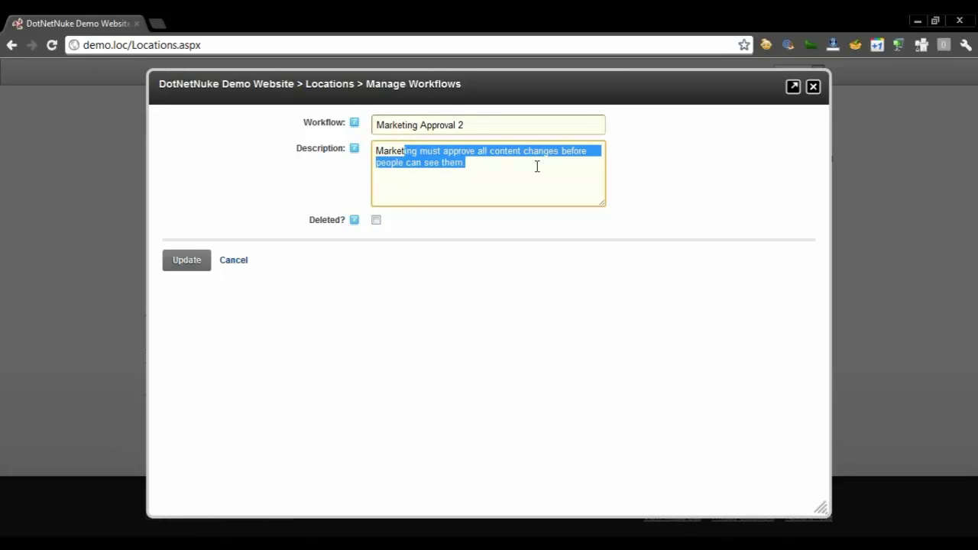
{"action": "left_click", "coordinate": [538, 166]}
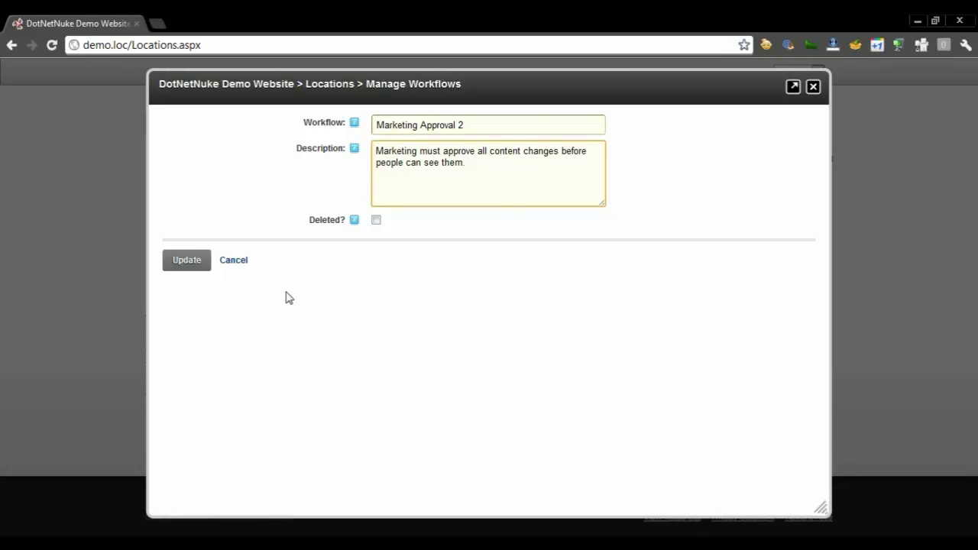
{"action": "left_click", "coordinate": [197, 260]}
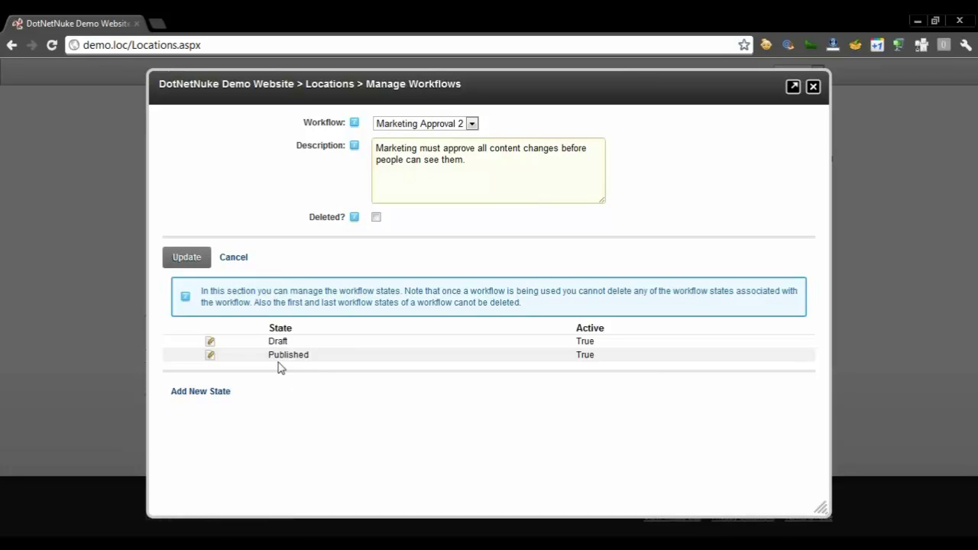
Add a new workflow state named Marketing Review
{"action": "left_click", "coordinate": [213, 395]}
{"action": "scroll", "coordinate": [818, 257], "scroll_direction": "down", "scroll_amount": 5}
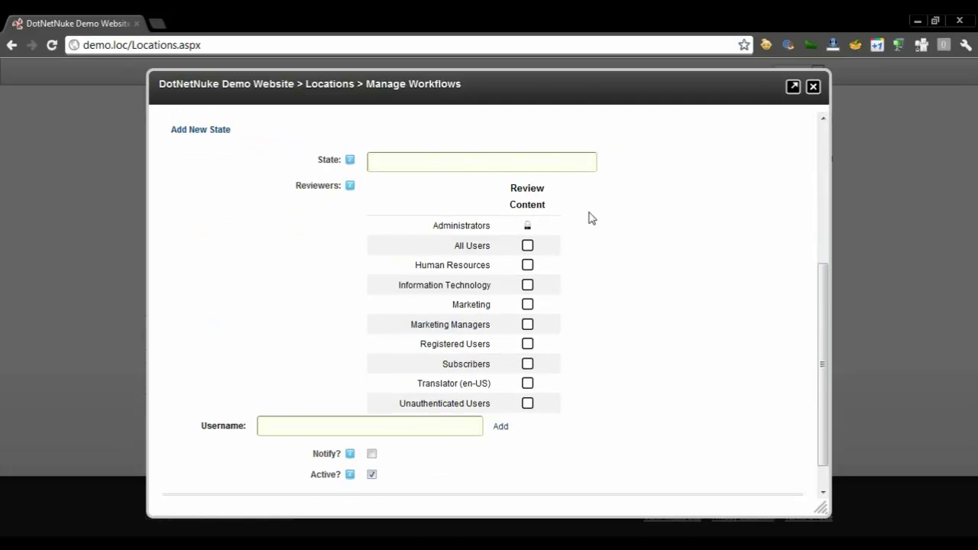
{"action": "left_click", "coordinate": [550, 163]}
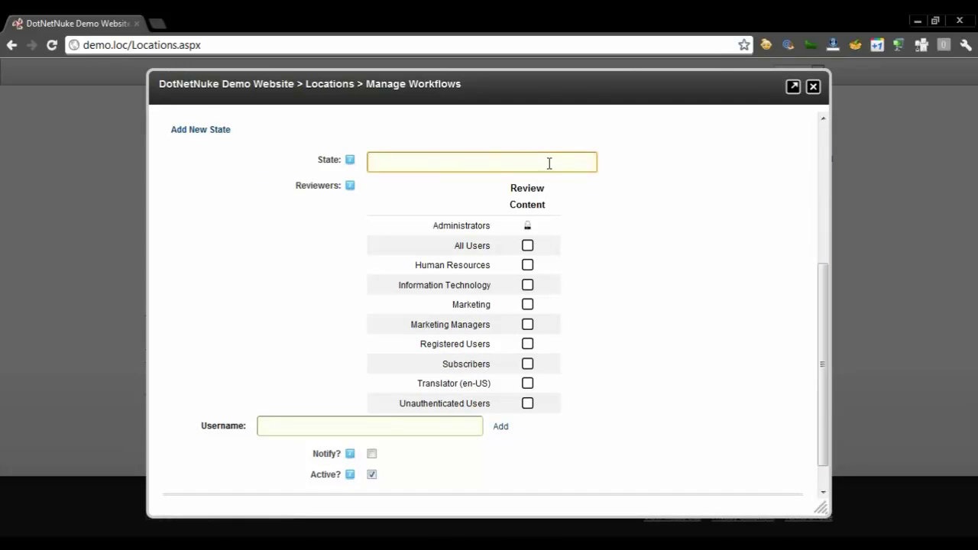
{"action": "type", "text": "Markting Review"}
{"action": "key", "text": "Left"}
{"action": "key", "text": "Left"}
{"action": "key", "text": "Left"}
{"action": "key", "text": "Left"}
{"action": "key", "text": "Left"}
{"action": "key", "text": "Left"}
{"action": "key", "text": "Left"}
{"action": "key", "text": "Left"}
{"action": "key", "text": "Left"}
{"action": "type", "text": "e"}
{"action": "key", "text": "BackSpace"}
{"action": "key", "text": "BackSpace"}
{"action": "type", "text": "et"}
{"action": "left_click", "coordinate": [622, 304]}
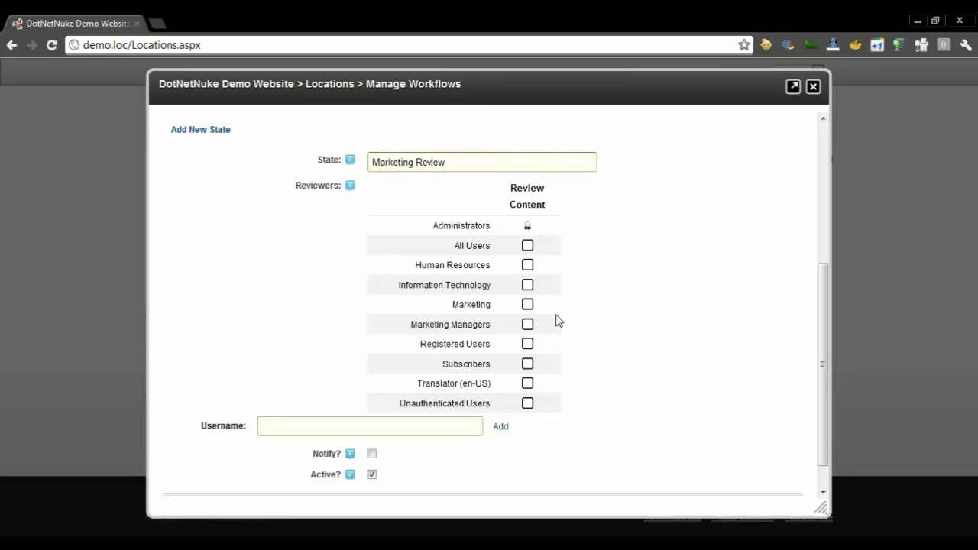
Make Marketing Managers the notified reviewers, save the state, and return to module settings
{"action": "left_click", "coordinate": [527, 324]}
{"action": "left_click_drag", "start_coordinate": [822, 298], "coordinate": [820, 313]}
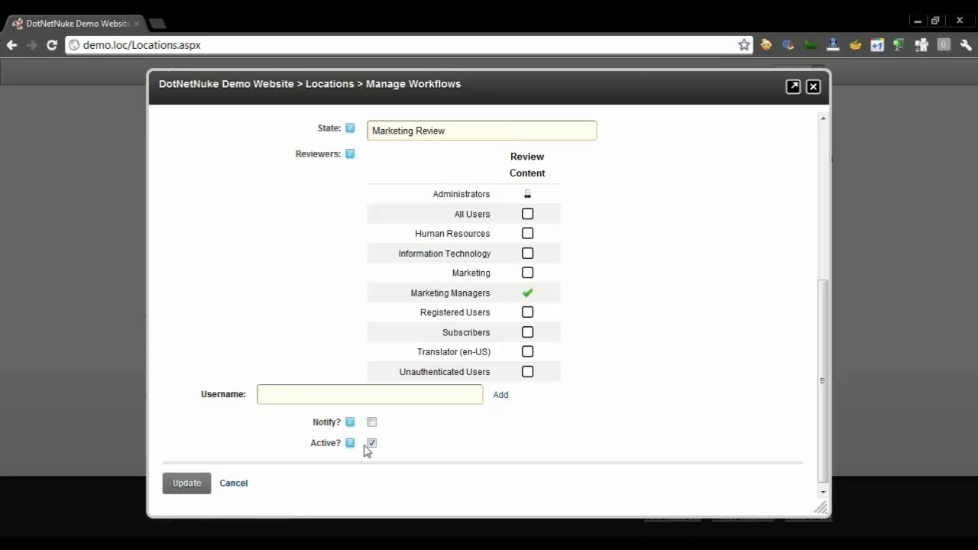
{"action": "left_click", "coordinate": [372, 423]}
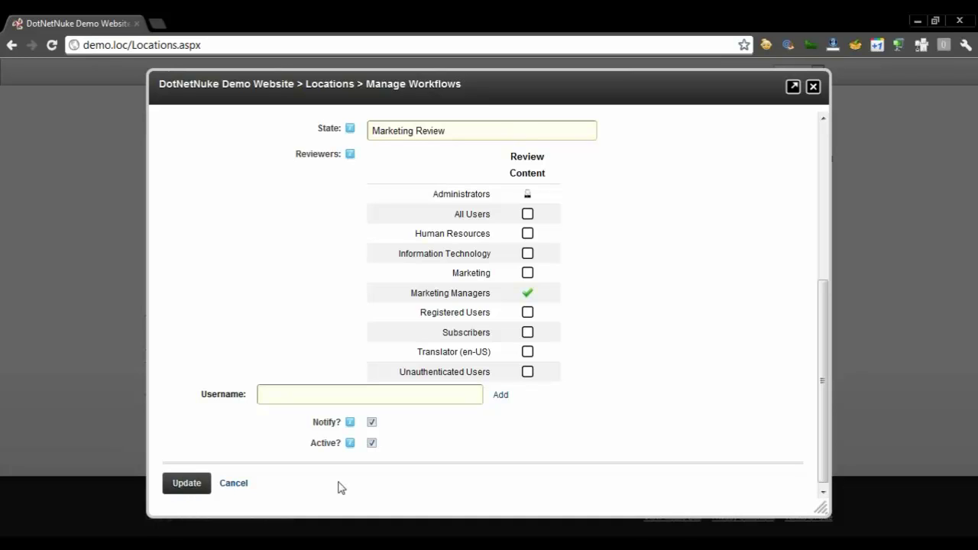
{"action": "left_click", "coordinate": [196, 486]}
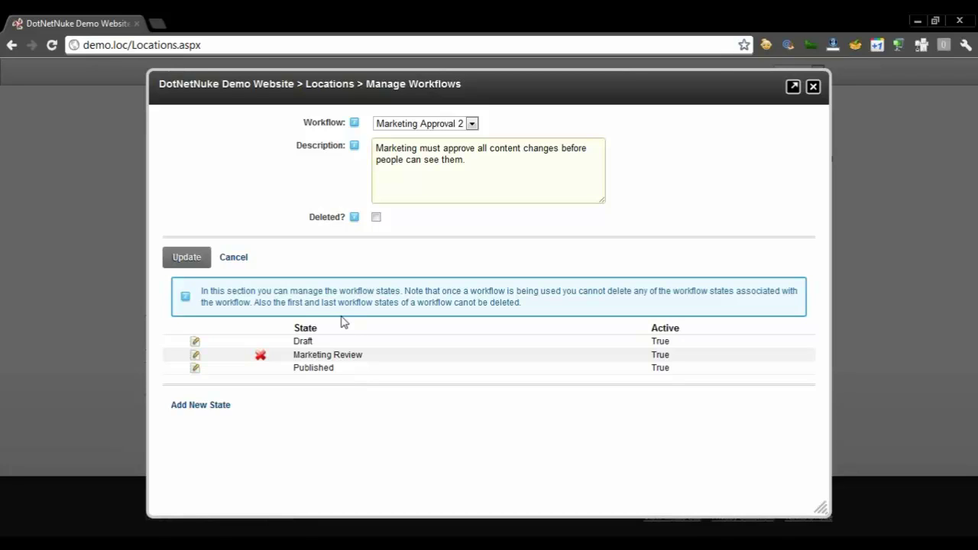
{"action": "left_click", "coordinate": [239, 263]}
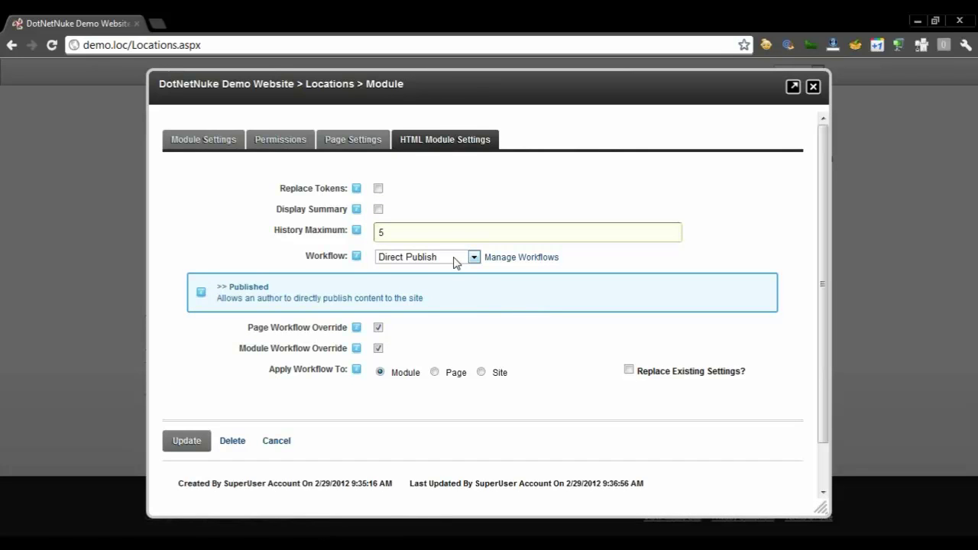
Switch the Locations module to Marketing Approval 2, disable the page workflow override, and save
{"action": "left_click", "coordinate": [454, 258]}
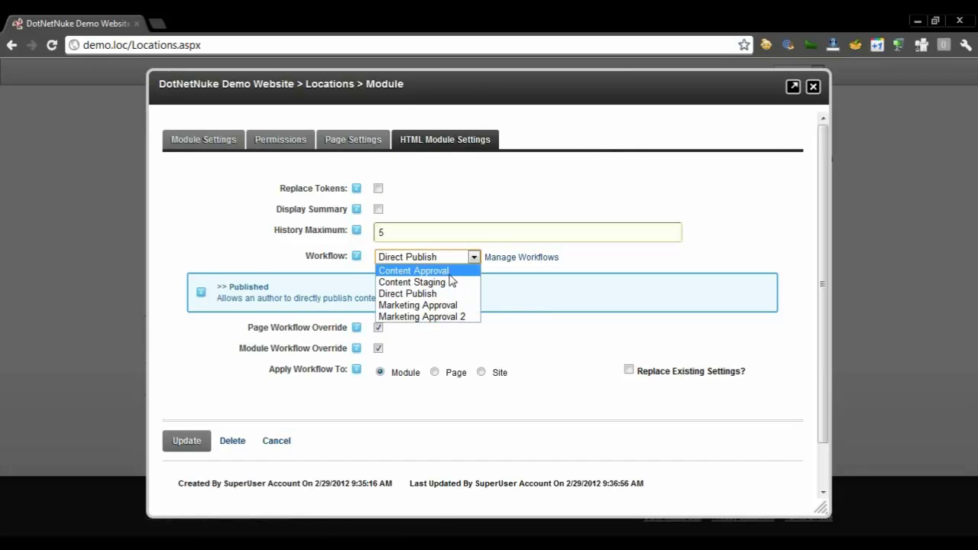
{"action": "left_click", "coordinate": [474, 317]}
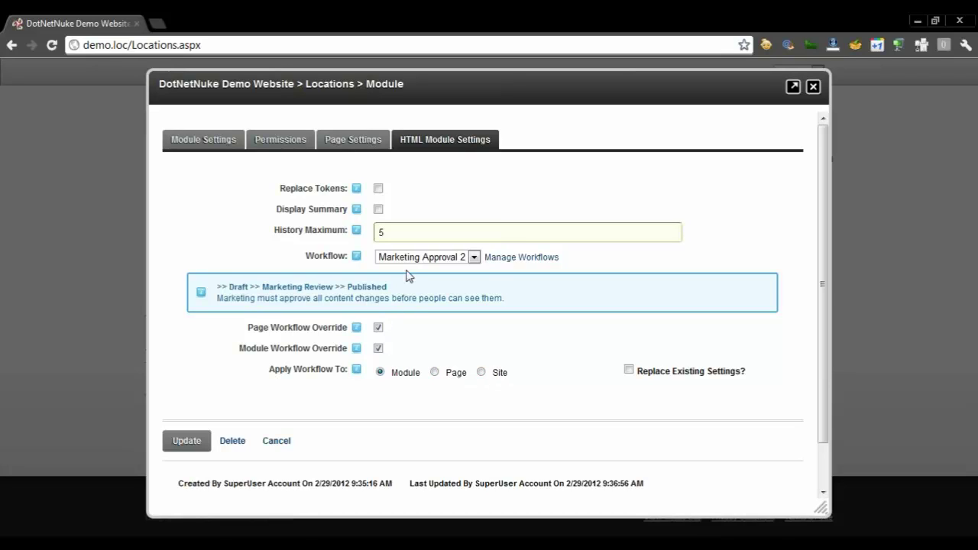
{"action": "left_click", "coordinate": [378, 327]}
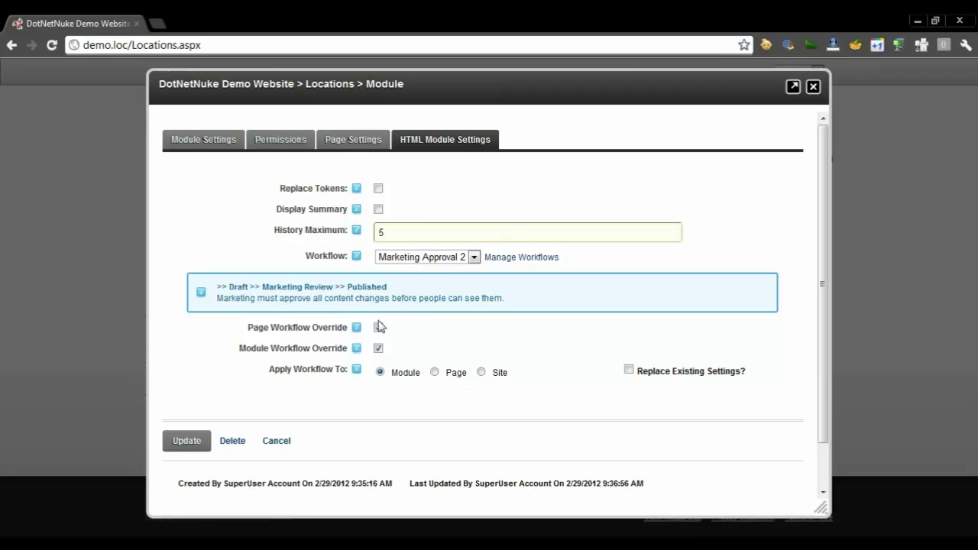
{"action": "left_click", "coordinate": [193, 443]}
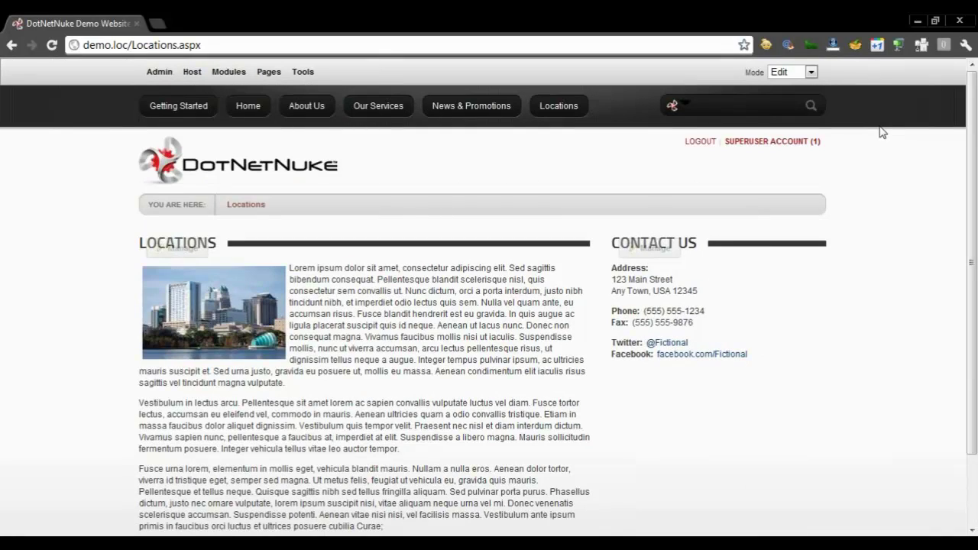
Log out of the superuser account and log back in with the content author's credentials
{"action": "left_click", "coordinate": [698, 142]}
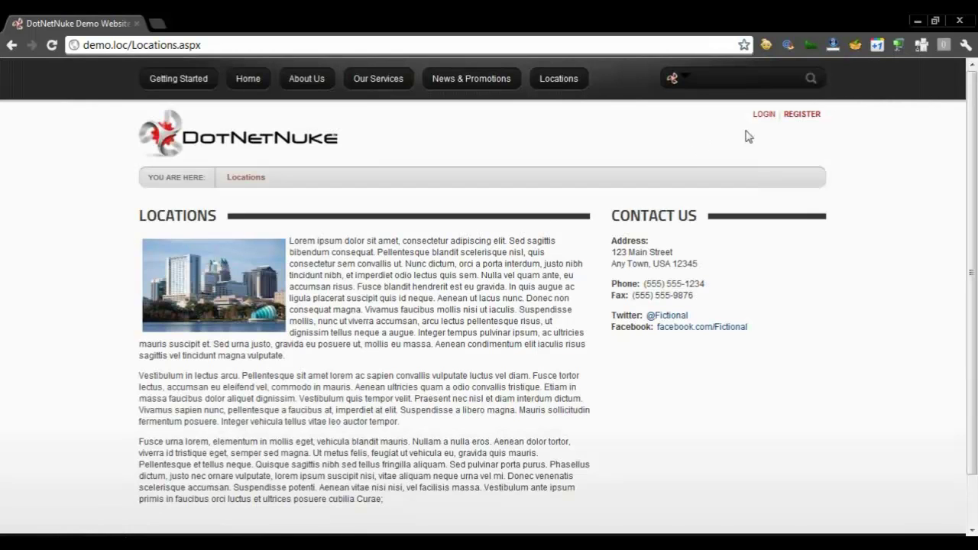
{"action": "left_click", "coordinate": [762, 115]}
{"action": "type", "text": "rbaker"}
{"action": "key", "text": "Tab"}
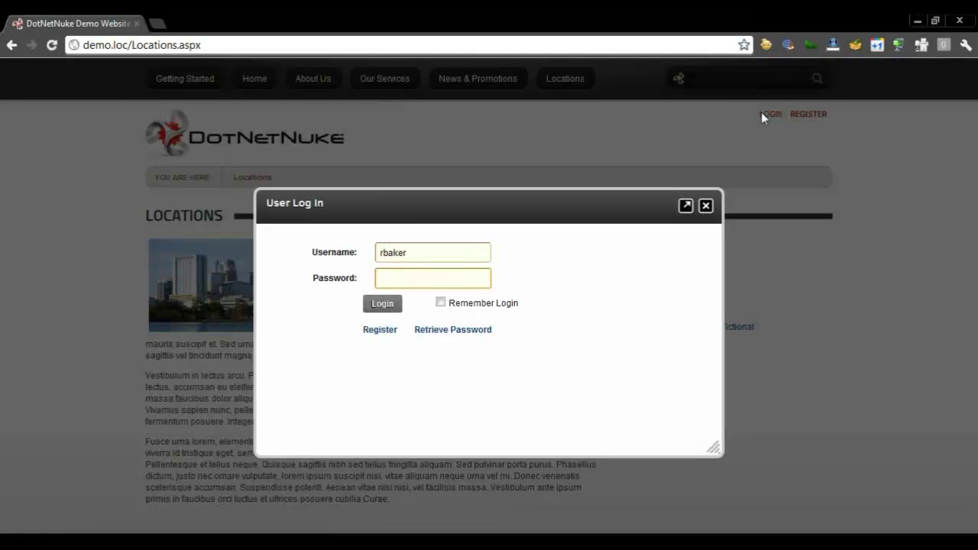
{"action": "key", "text": "Return"}
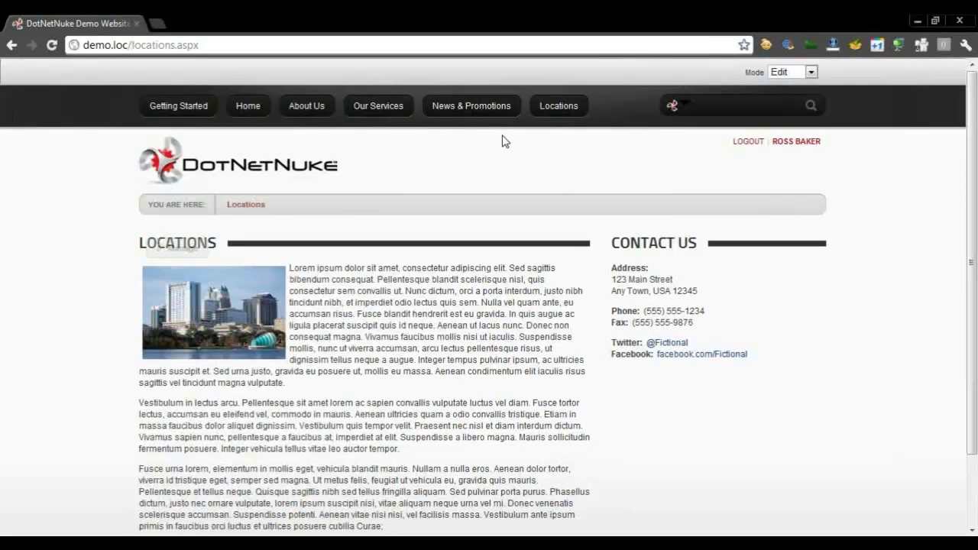
Navigate through the site menu to the Locations page and show the Locations module's Manage menu
{"action": "left_click", "coordinate": [489, 115]}
{"action": "left_click", "coordinate": [401, 93]}
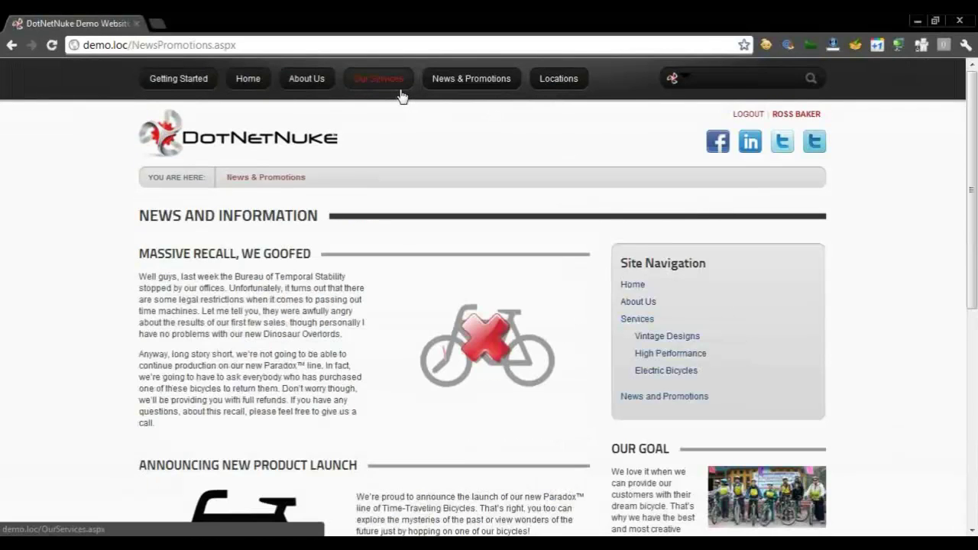
{"action": "left_click", "coordinate": [307, 79]}
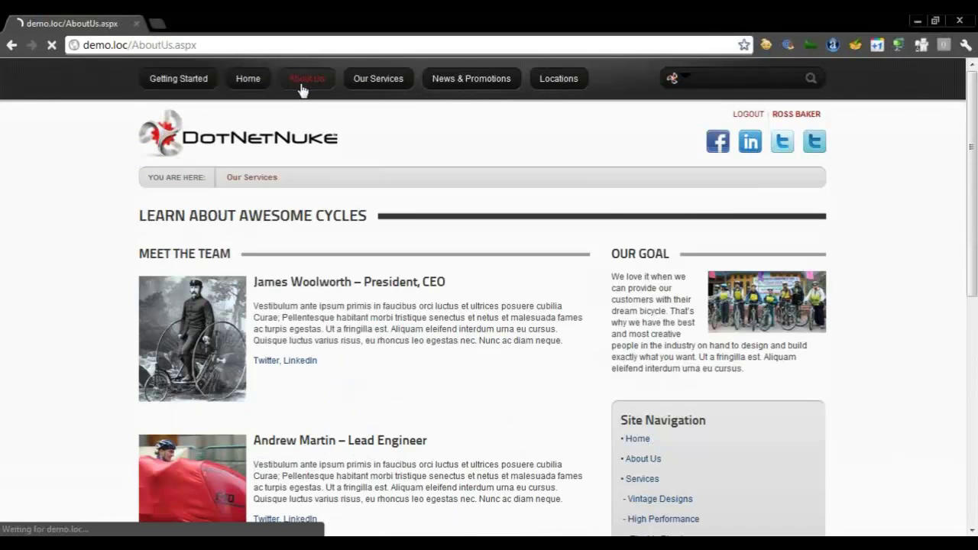
{"action": "left_click", "coordinate": [257, 84]}
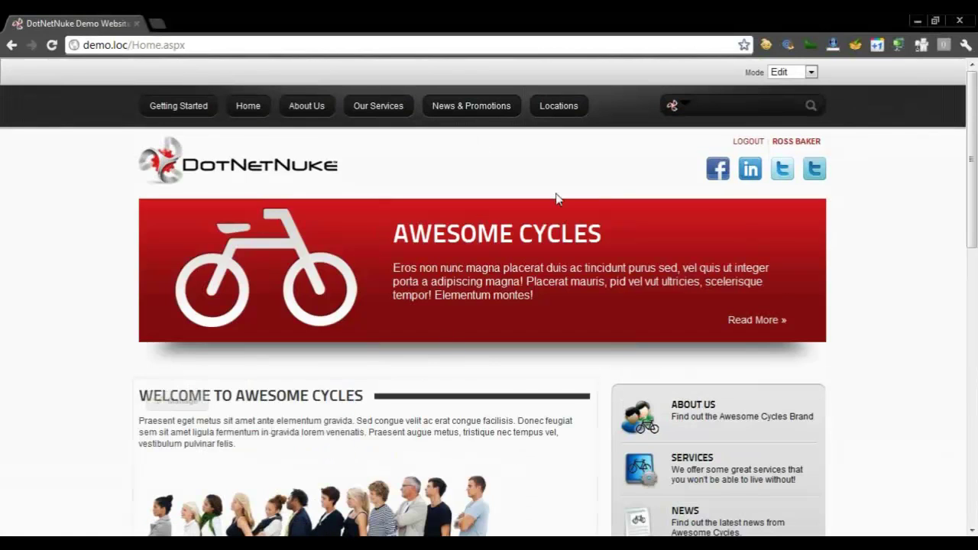
{"action": "left_click", "coordinate": [559, 103]}
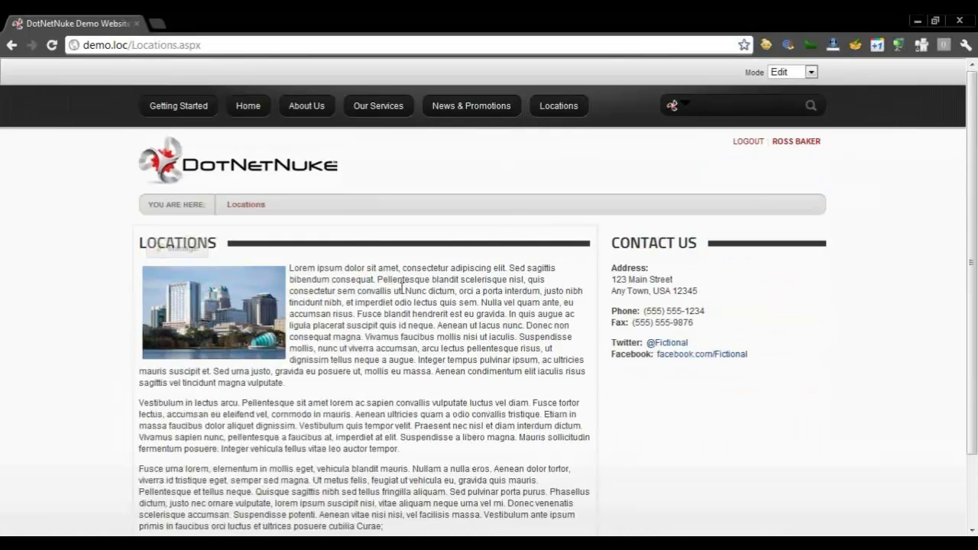
{"action": "scroll", "coordinate": [413, 291], "scroll_direction": "down", "scroll_amount": 3}
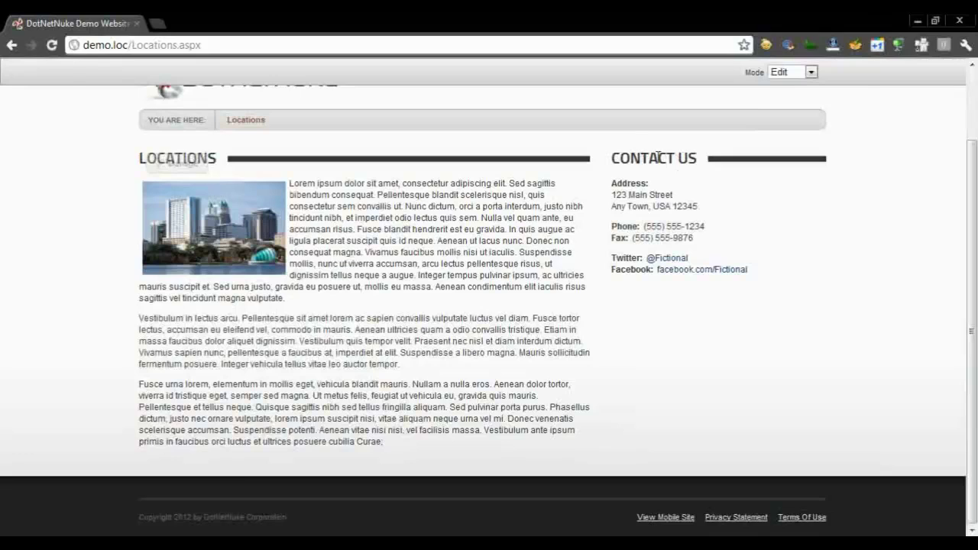
{"action": "mouse_move", "coordinate": [339, 182]}
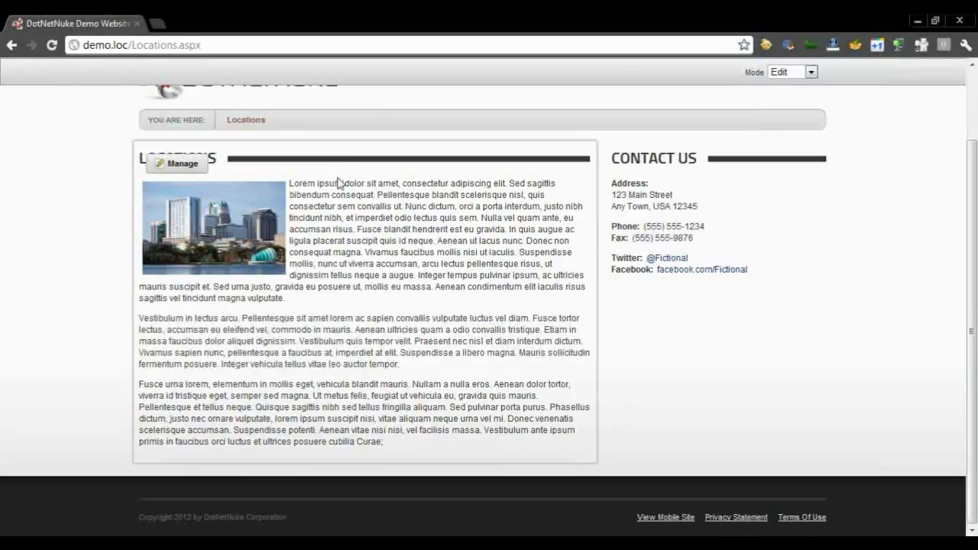
{"action": "mouse_move", "coordinate": [190, 167]}
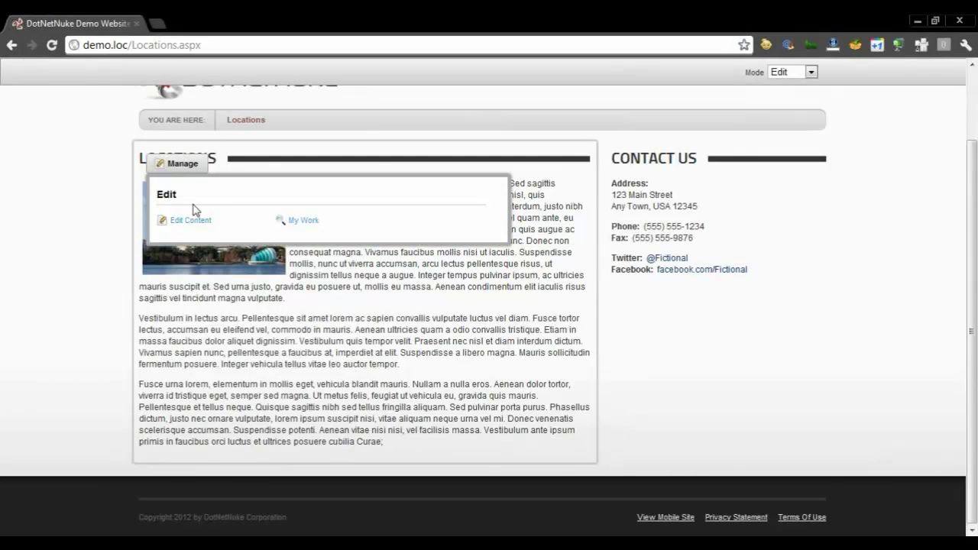
Open the Locations content editor, add a blank paragraph after 'tempor.', and open the Image Manager
{"action": "left_click", "coordinate": [197, 221]}
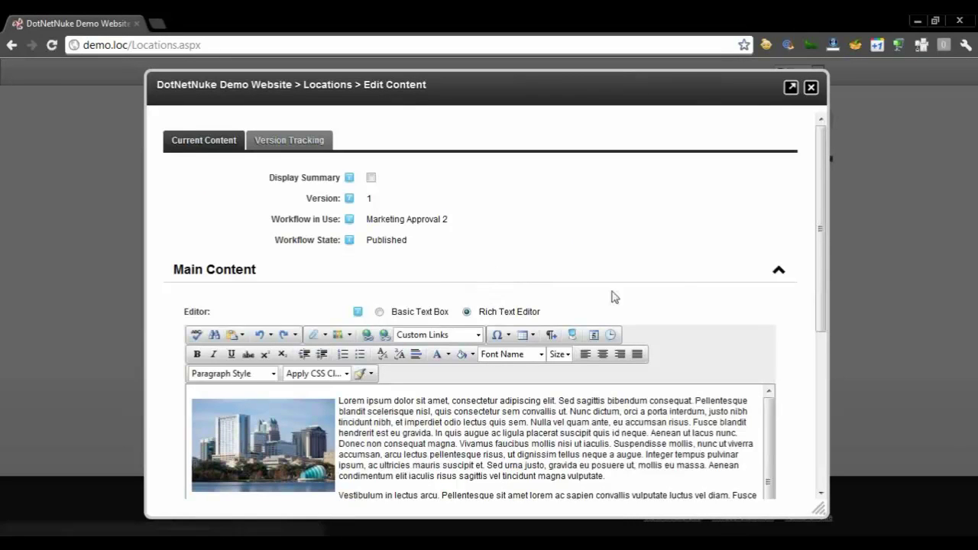
{"action": "left_click_drag", "start_coordinate": [820, 256], "coordinate": [820, 292]}
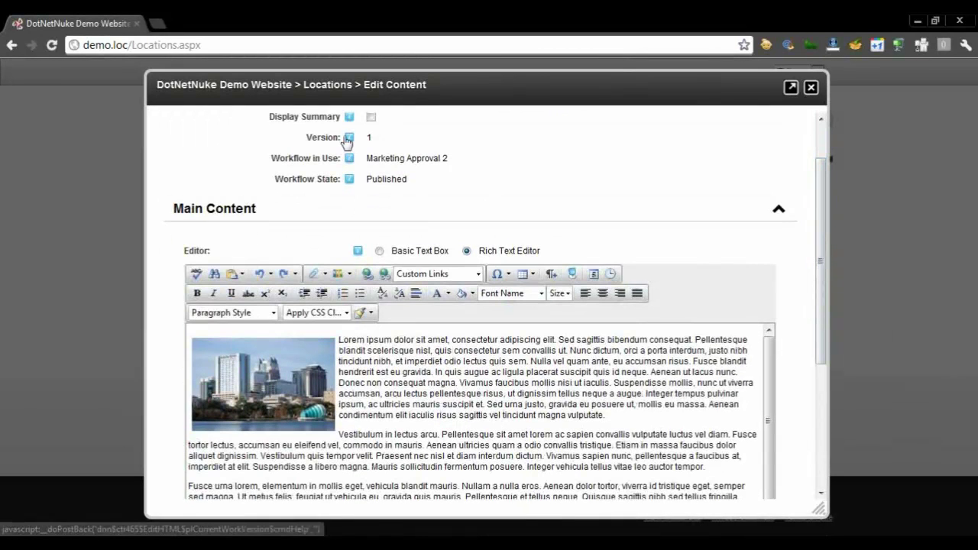
{"action": "left_click_drag", "start_coordinate": [826, 233], "coordinate": [829, 289]}
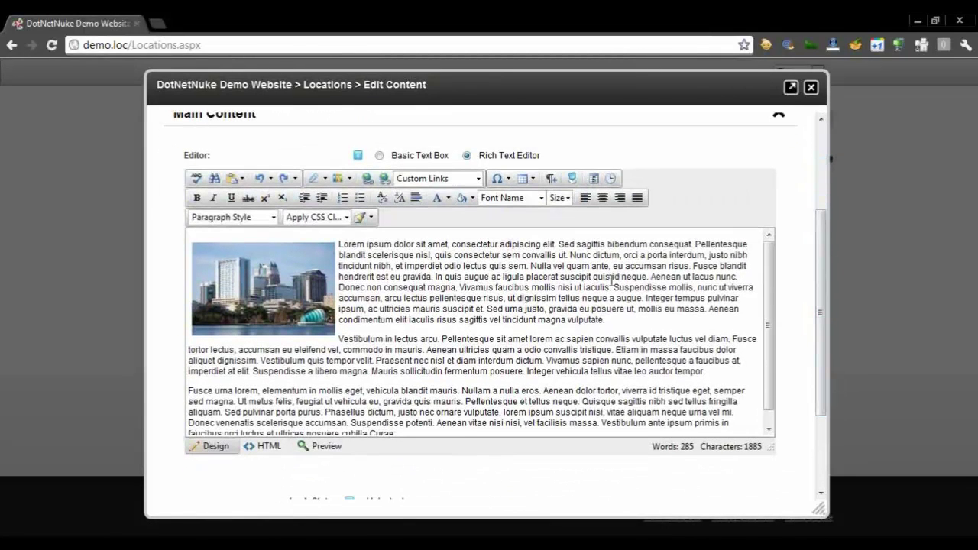
{"action": "left_click", "coordinate": [714, 369]}
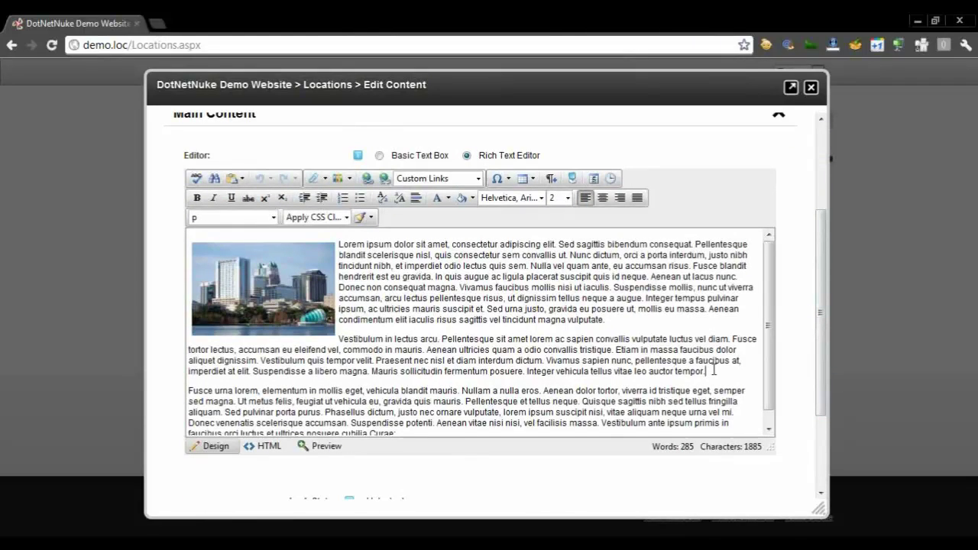
{"action": "key", "text": "Return"}
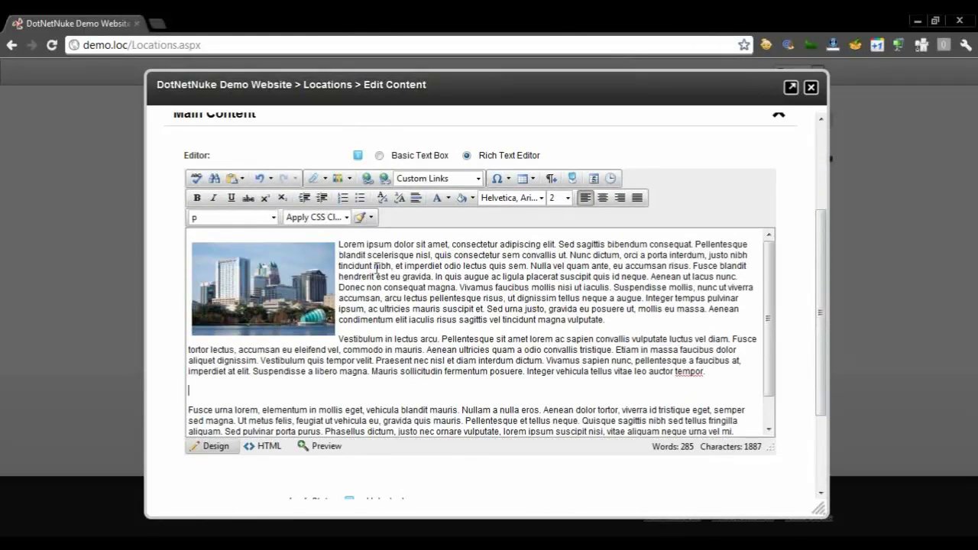
{"action": "left_click", "coordinate": [338, 178]}
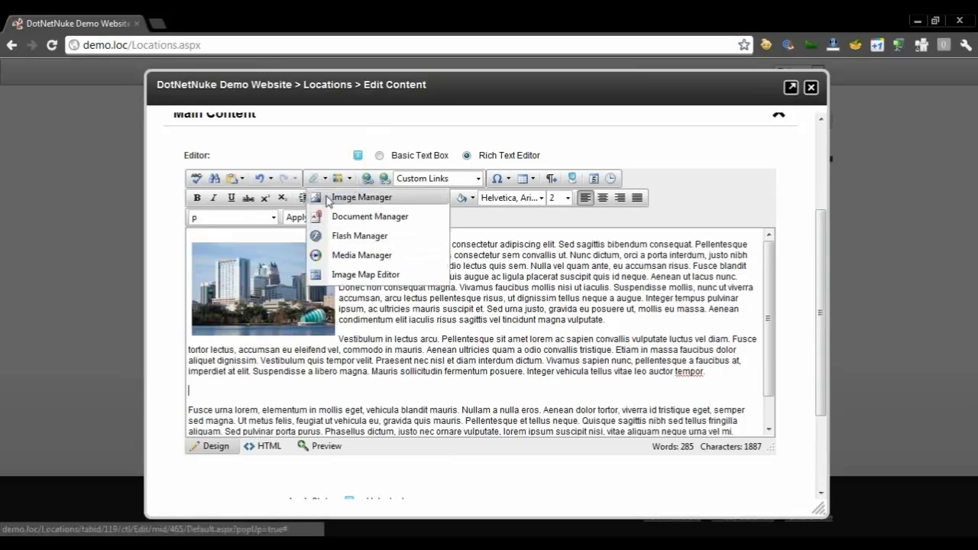
{"action": "left_click", "coordinate": [359, 197]}
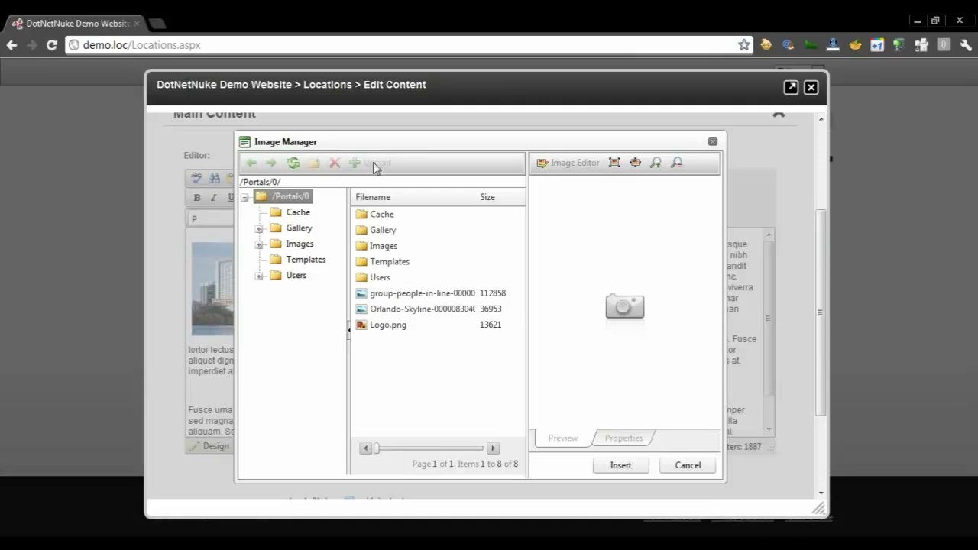
Insert the group-people-in-line library image below the second Lorem ipsum paragraph
{"action": "left_click", "coordinate": [468, 297]}
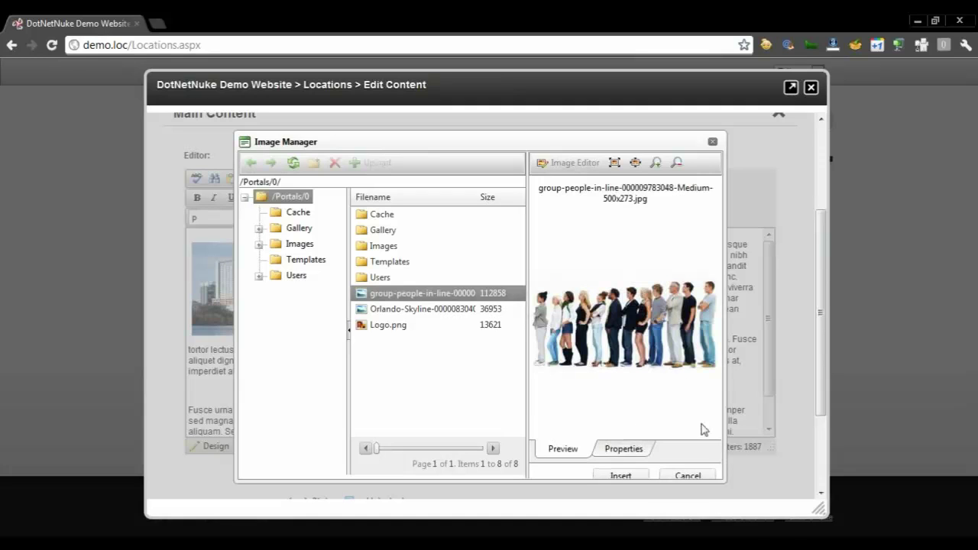
{"action": "left_click", "coordinate": [635, 450]}
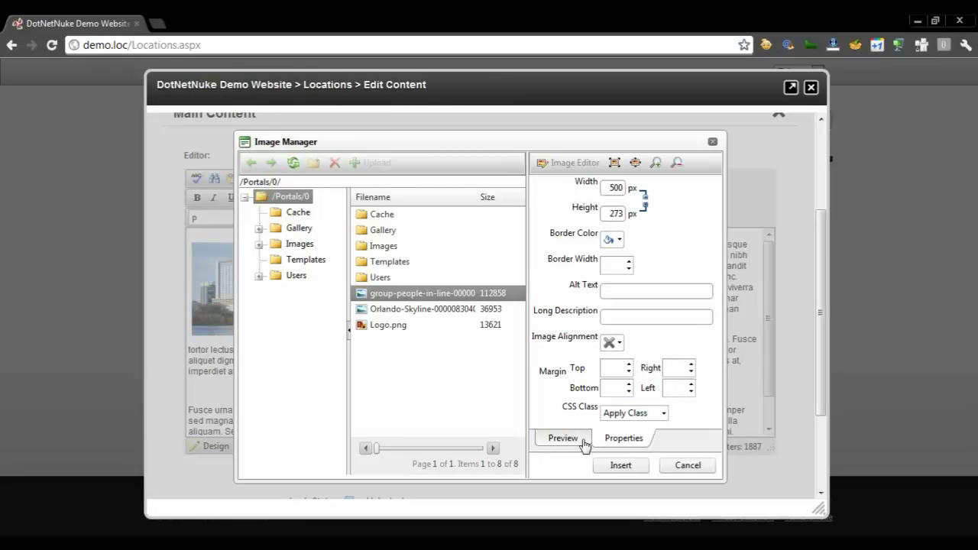
{"action": "left_click", "coordinate": [638, 473]}
{"action": "left_click_drag", "start_coordinate": [779, 341], "coordinate": [781, 408]}
{"action": "left_click_drag", "start_coordinate": [826, 311], "coordinate": [828, 402]}
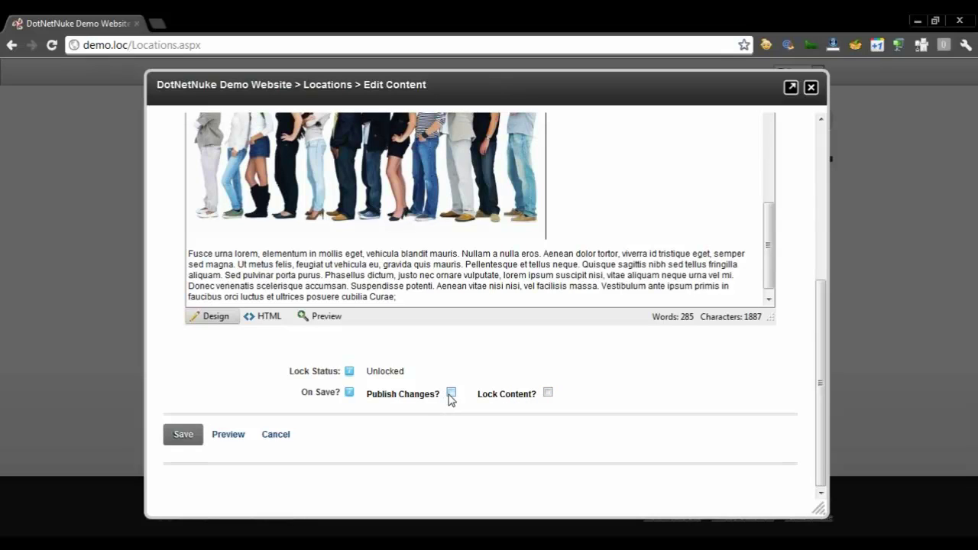
Save the Locations content with Publish Changes? ticked, then start a comment
{"action": "left_click", "coordinate": [450, 393]}
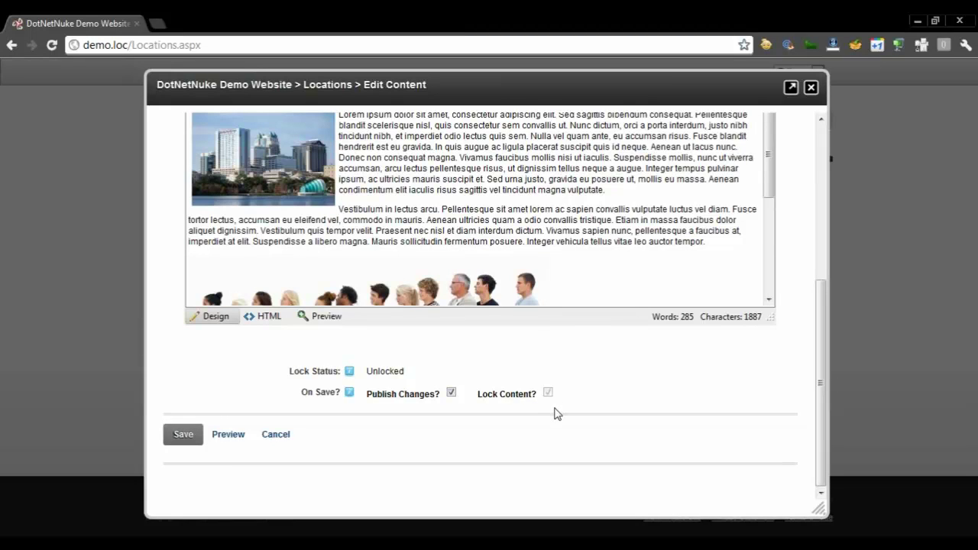
{"action": "left_click", "coordinate": [185, 441]}
{"action": "left_click", "coordinate": [390, 251]}
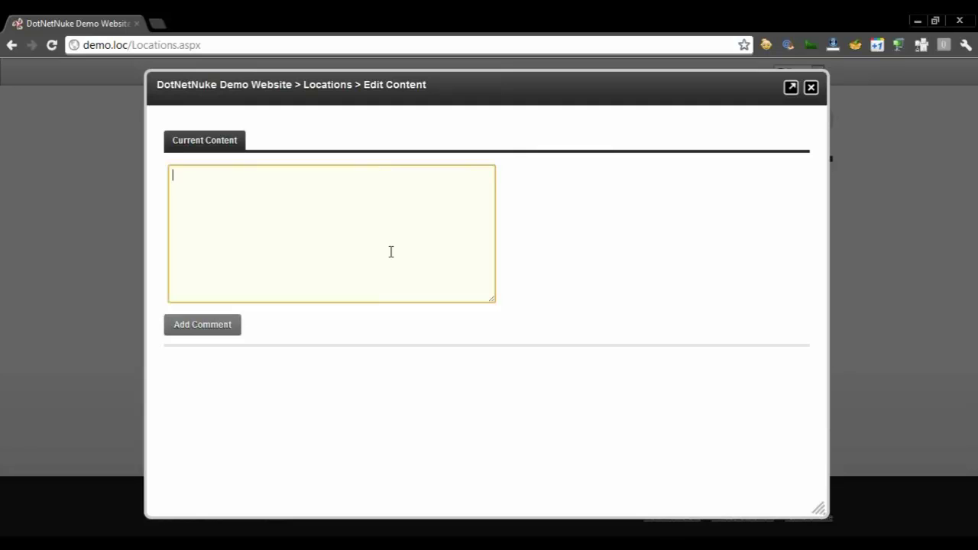
Add the comment 'Added the image as requested.' to the saved change
{"action": "type", "text": "ded the image as requested."}
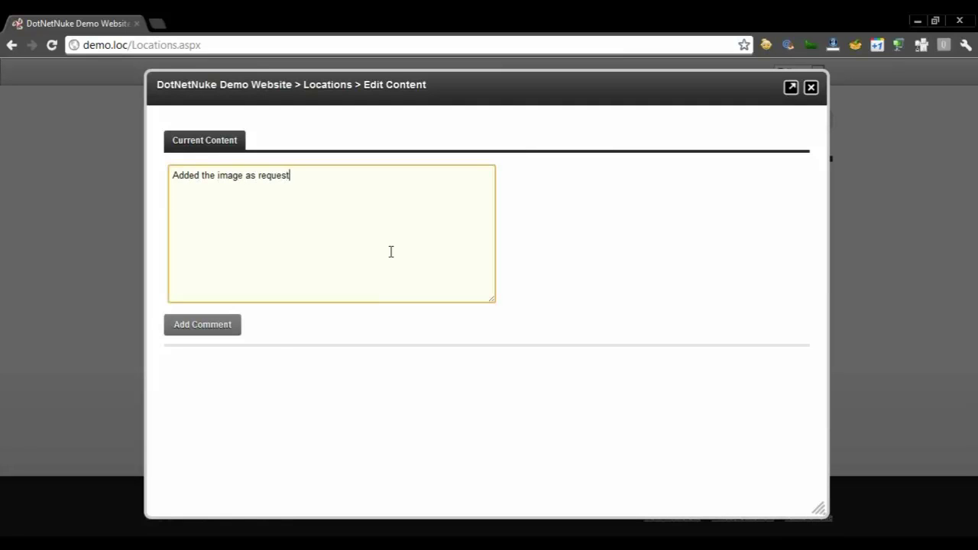
{"action": "left_click", "coordinate": [212, 328]}
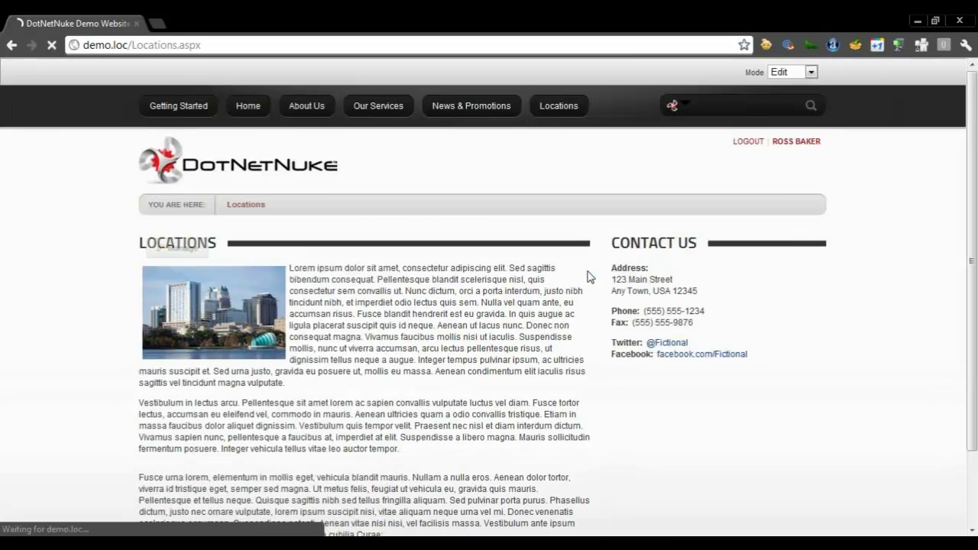
Check the added image on the page, then set the page Mode to View
{"action": "left_click_drag", "start_coordinate": [977, 160], "coordinate": [964, 259]}
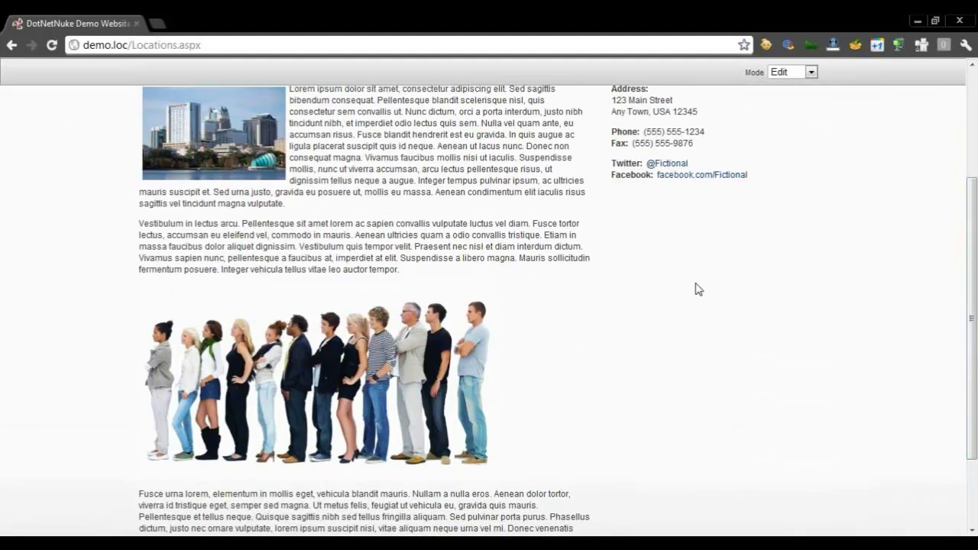
{"action": "scroll", "coordinate": [698, 288], "scroll_direction": "down", "scroll_amount": 1}
{"action": "scroll", "coordinate": [697, 289], "scroll_direction": "up", "scroll_amount": 3}
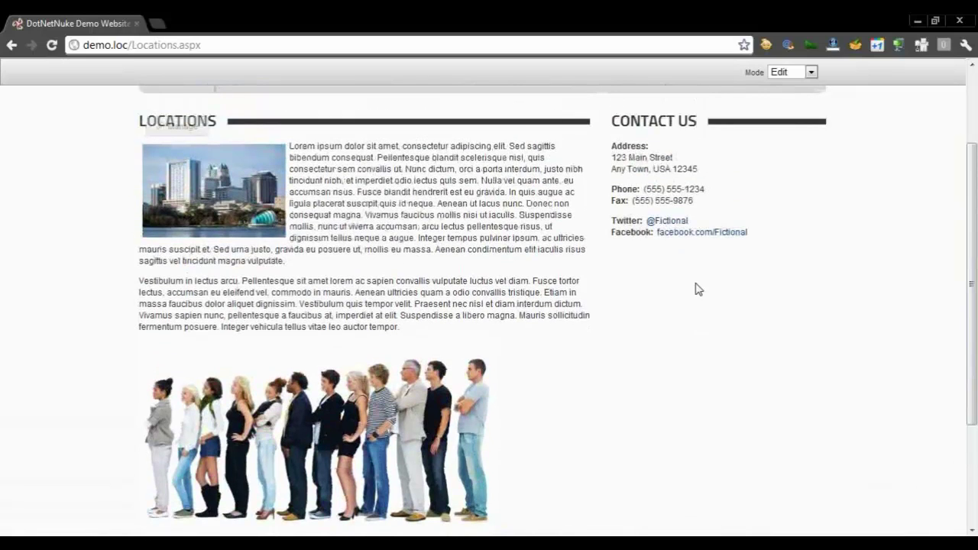
{"action": "scroll", "coordinate": [698, 288], "scroll_direction": "up", "scroll_amount": 4}
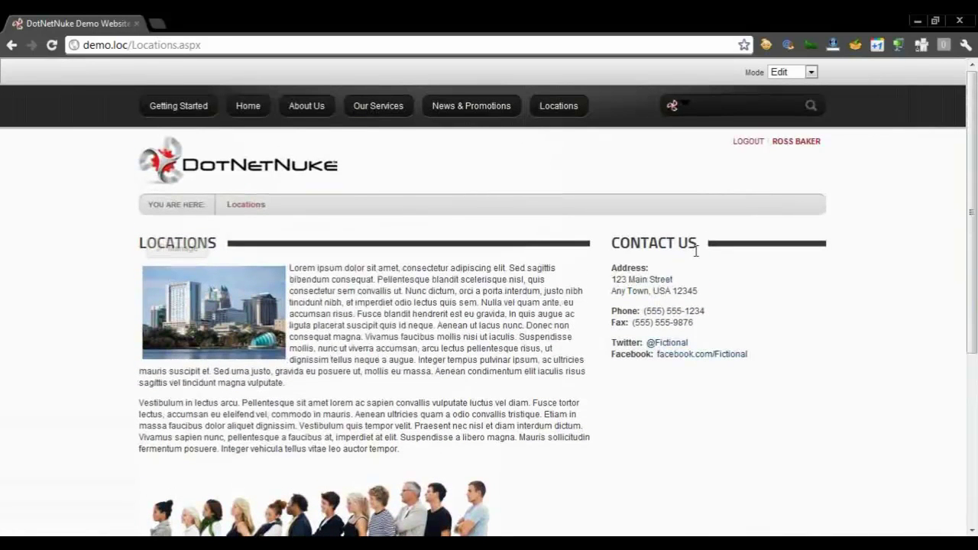
{"action": "left_click", "coordinate": [793, 71]}
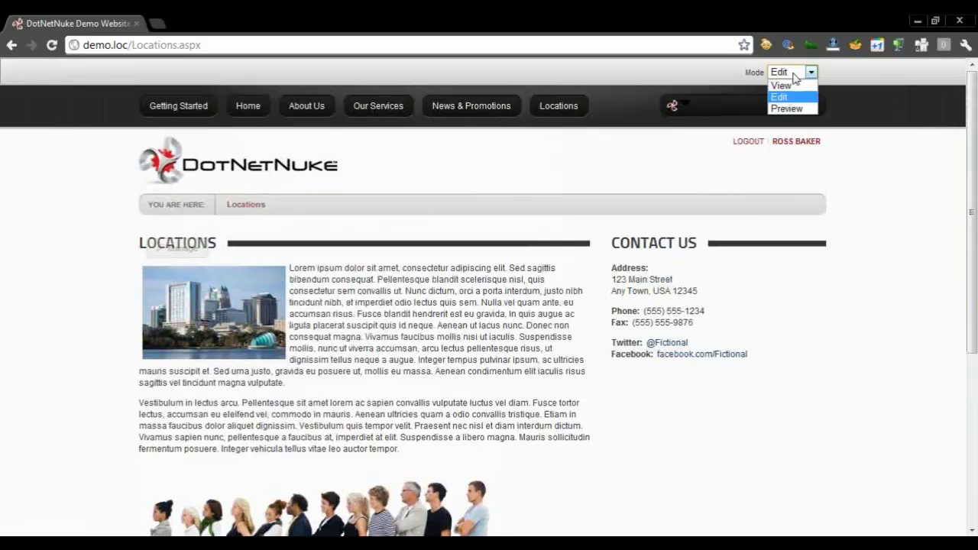
{"action": "left_click", "coordinate": [792, 86]}
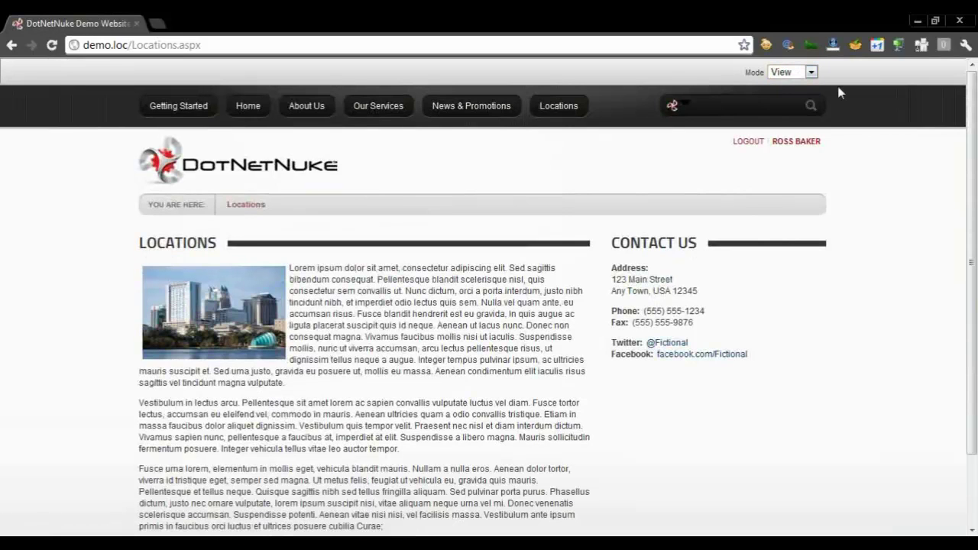
{"action": "mouse_move", "coordinate": [969, 108]}
{"action": "left_mouse_down"}
{"action": "mouse_move", "coordinate": [968, 180]}
{"action": "mouse_move", "coordinate": [968, 107]}
{"action": "left_mouse_up"}
Set the page Mode back to Edit and log out of the current account
{"action": "left_click", "coordinate": [792, 72]}
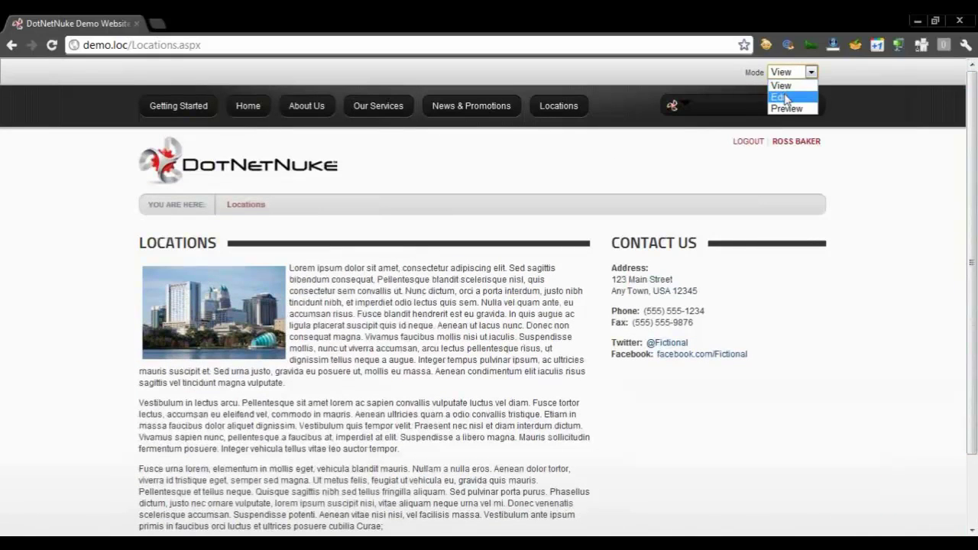
{"action": "left_click", "coordinate": [780, 97]}
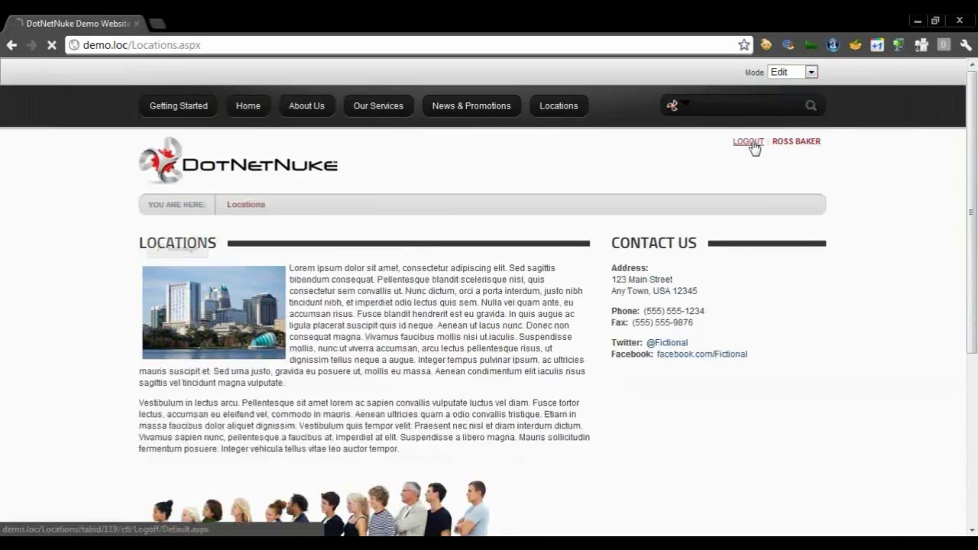
{"action": "left_click", "coordinate": [751, 143]}
{"action": "left_click_drag", "start_coordinate": [976, 135], "coordinate": [964, 164]}
Log in with the approving user's username and password
{"action": "left_click", "coordinate": [764, 113]}
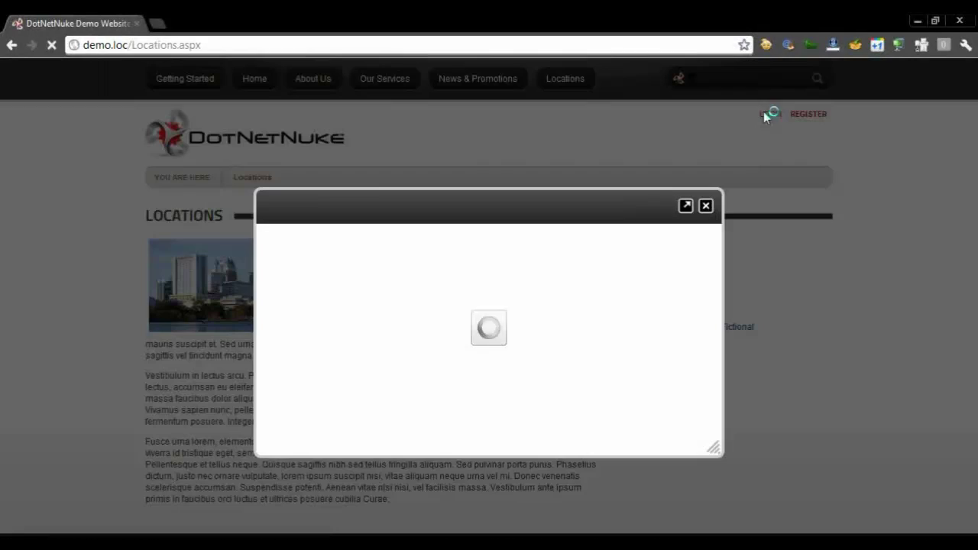
{"action": "type", "text": "jsmith"}
{"action": "key", "text": "Tab"}
{"action": "type", "text": "••"}
{"action": "key", "text": "Return"}
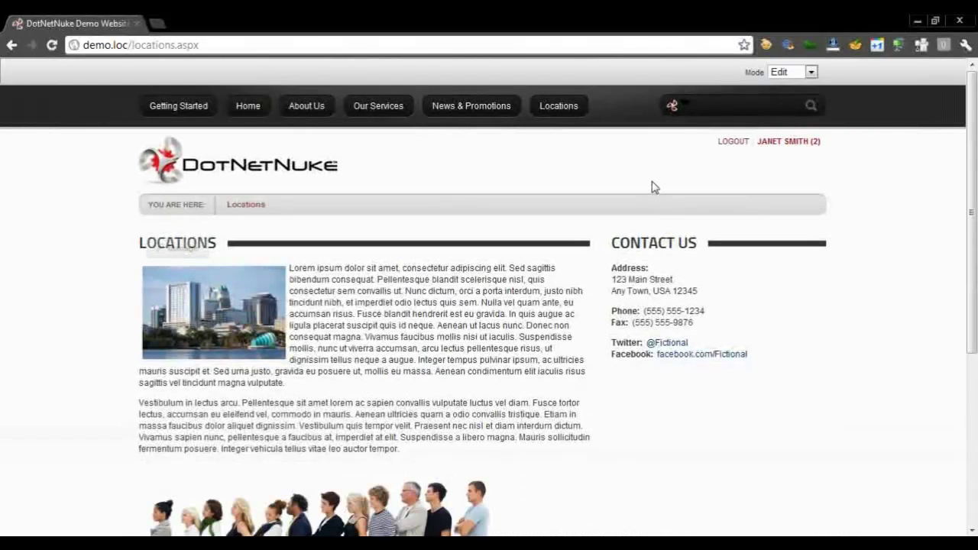
Inspect the pending Locations content and its Approve and Reject actions under Manage
{"action": "left_click_drag", "start_coordinate": [972, 167], "coordinate": [976, 200]}
{"action": "mouse_move", "coordinate": [422, 267]}
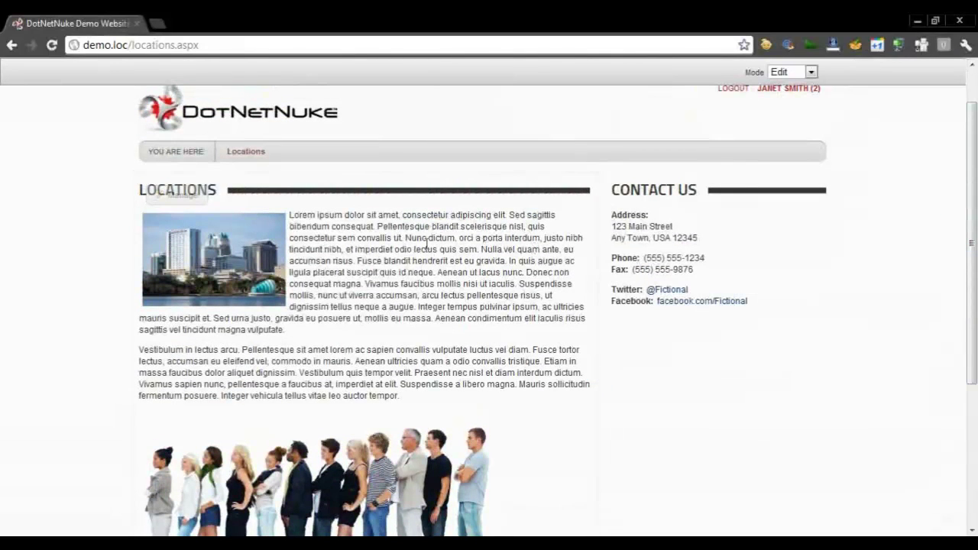
{"action": "mouse_move", "coordinate": [207, 197]}
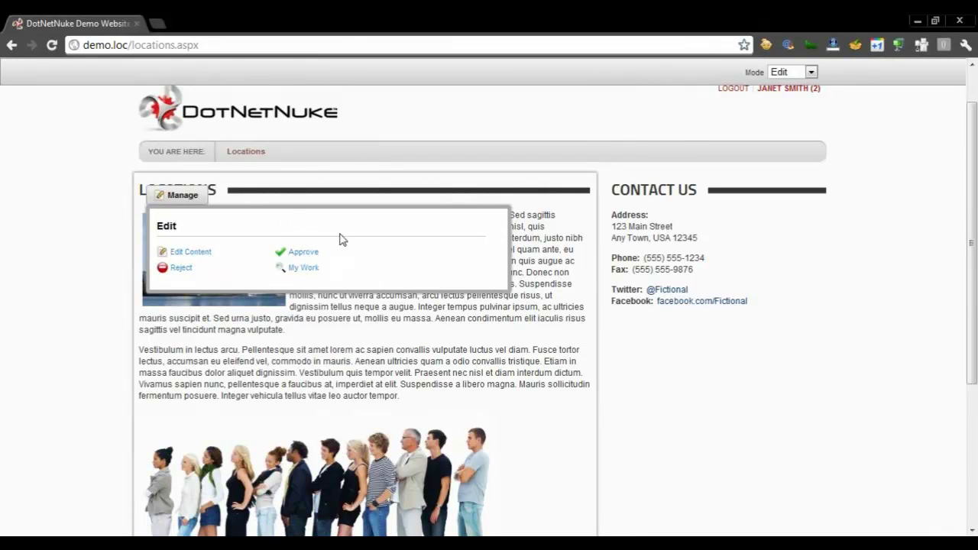
{"action": "left_click_drag", "start_coordinate": [969, 175], "coordinate": [969, 158]}
{"action": "left_click", "coordinate": [477, 113]}
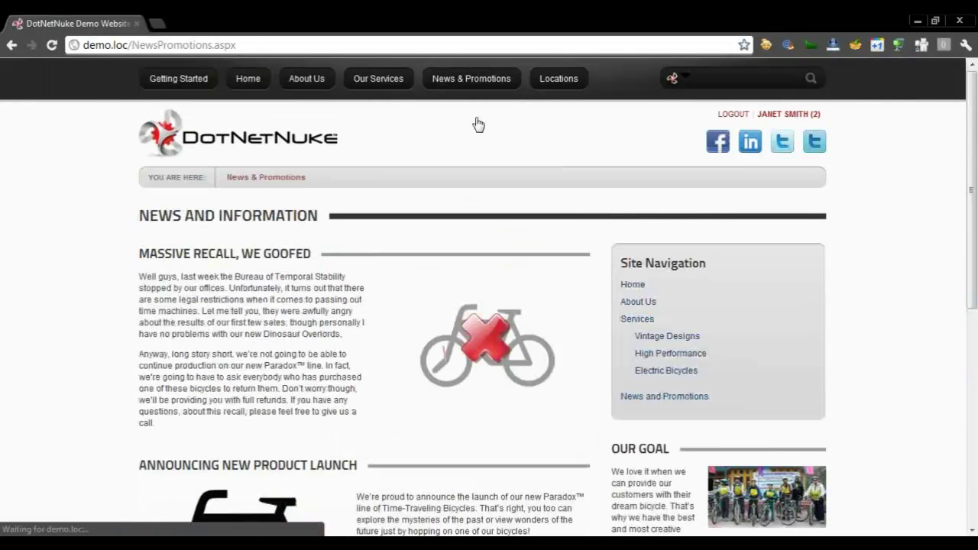
{"action": "left_click", "coordinate": [381, 90]}
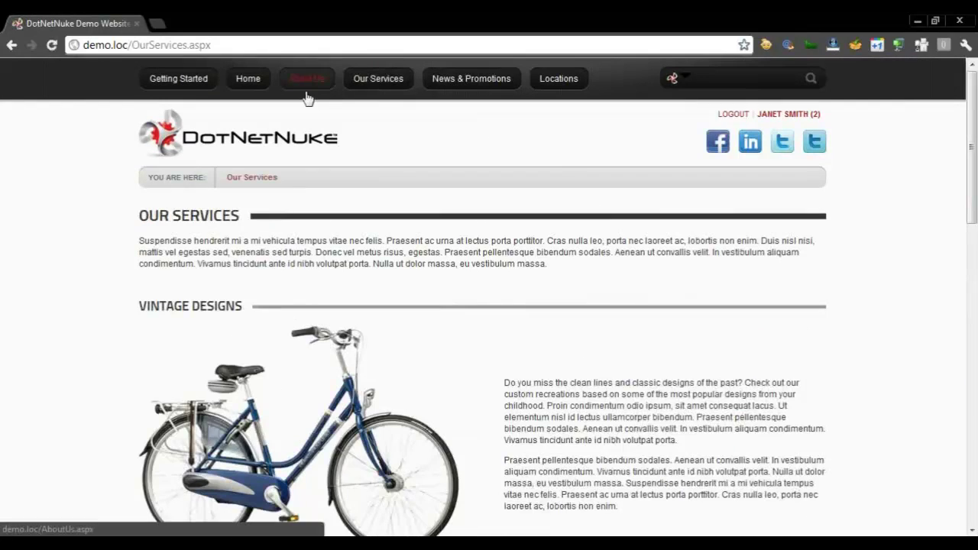
{"action": "left_click", "coordinate": [305, 94]}
{"action": "left_click", "coordinate": [253, 90]}
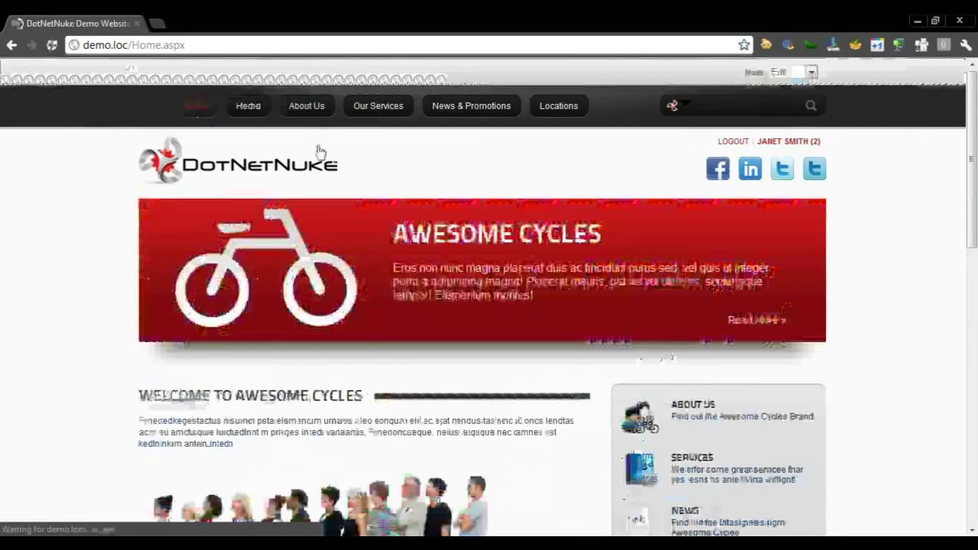
{"action": "left_click_drag", "start_coordinate": [971, 137], "coordinate": [972, 197]}
{"action": "mouse_move", "coordinate": [328, 279]}
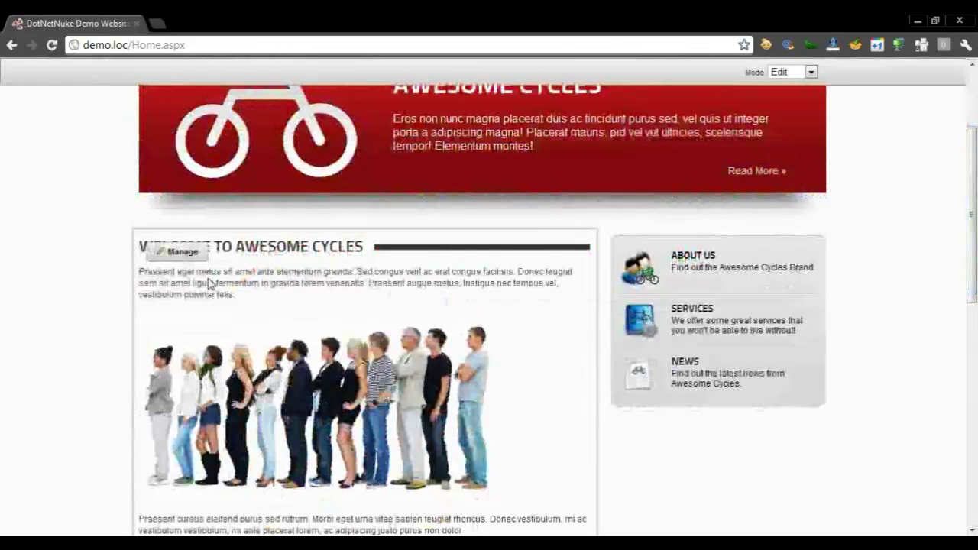
{"action": "scroll", "coordinate": [753, 132], "scroll_direction": "up", "scroll_amount": 2}
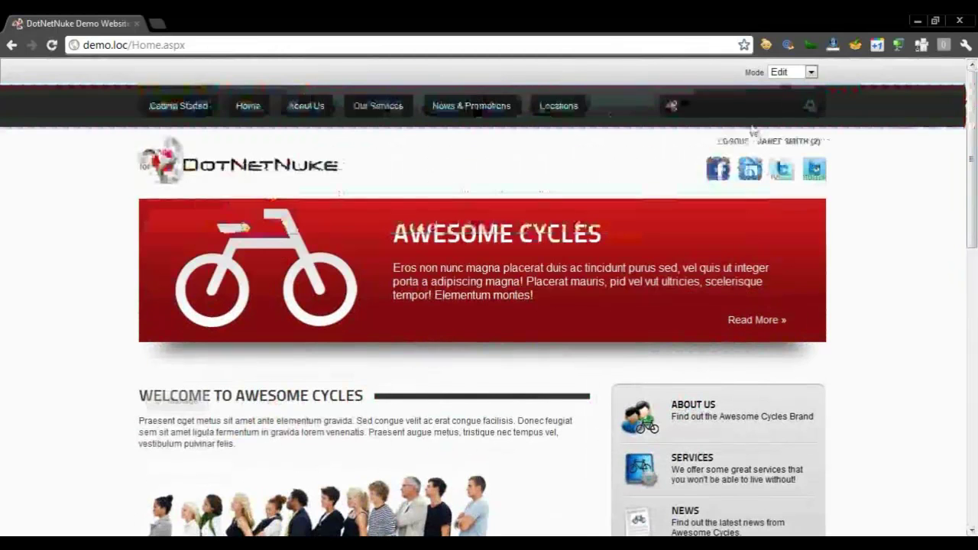
{"action": "left_click", "coordinate": [581, 108]}
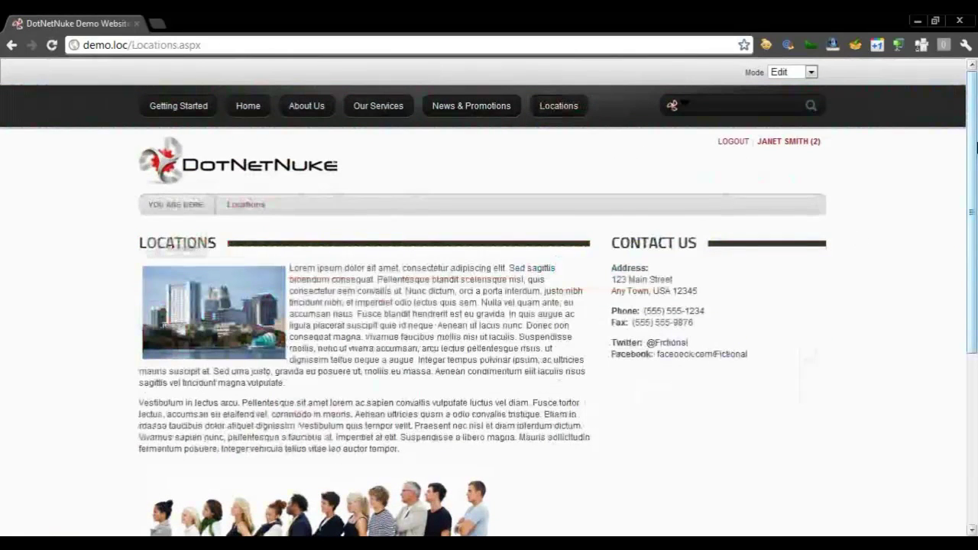
Approve the pending Locations change from Manage with the comment 'Looks great!'
{"action": "left_click_drag", "start_coordinate": [976, 149], "coordinate": [976, 225]}
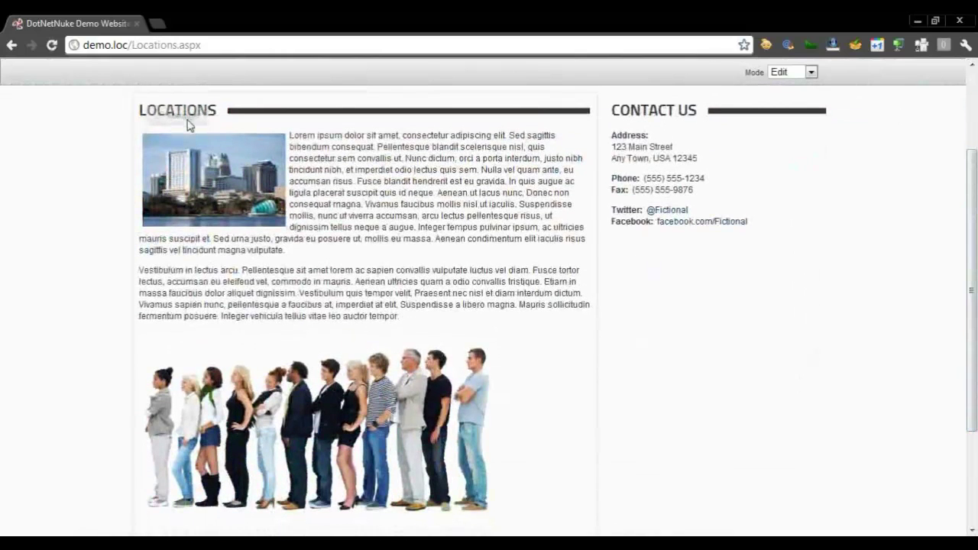
{"action": "mouse_move", "coordinate": [191, 116]}
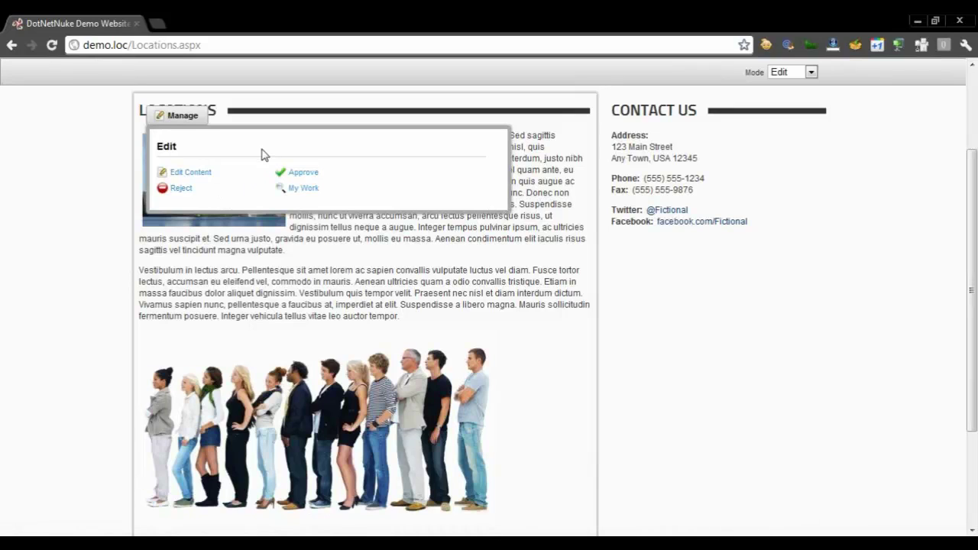
{"action": "left_click", "coordinate": [306, 173]}
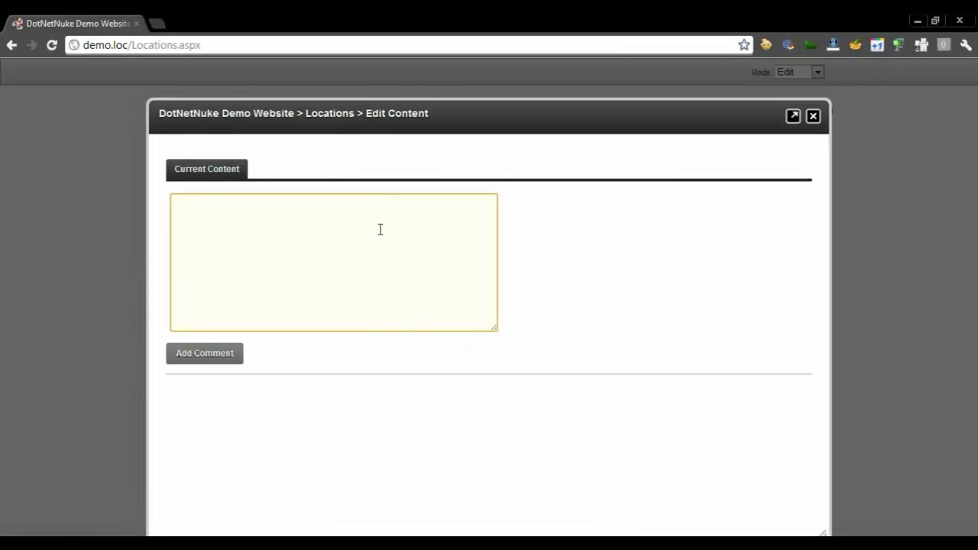
{"action": "type", "text": "Loo"}
{"action": "type", "text": "rat"}
{"action": "key", "text": "BackSpace"}
{"action": "key", "text": "BackSpace"}
{"action": "key", "text": "BackSpace"}
{"action": "type", "text": "reat!"}
{"action": "left_click", "coordinate": [216, 354]}
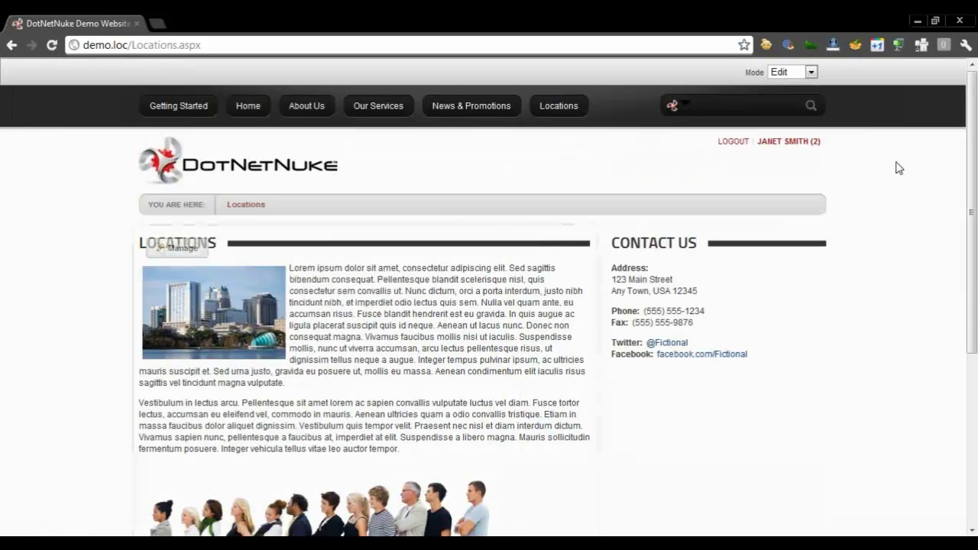
Toggle the page Mode to View and back to Edit, then log the reviewer out
{"action": "left_click_drag", "start_coordinate": [969, 149], "coordinate": [830, 102]}
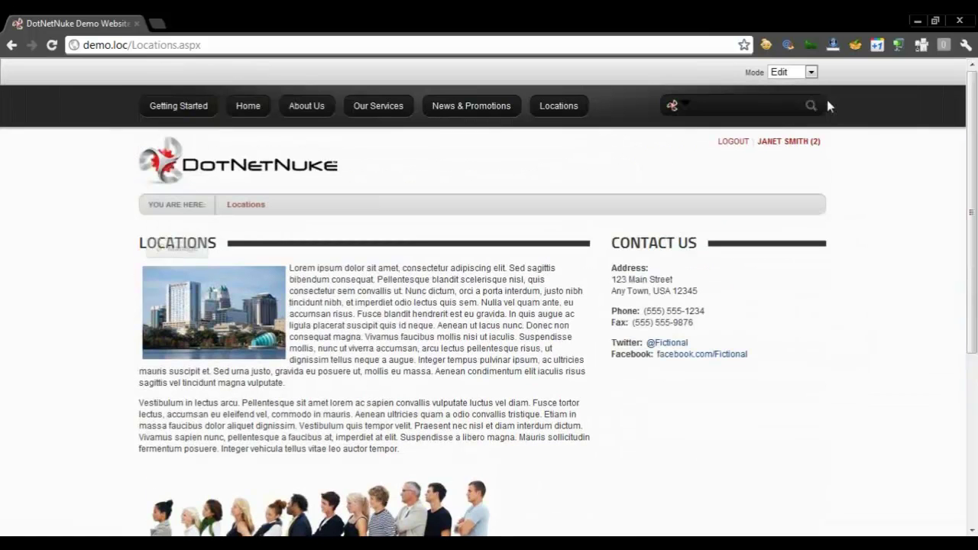
{"action": "left_click", "coordinate": [811, 72]}
{"action": "left_click", "coordinate": [785, 90]}
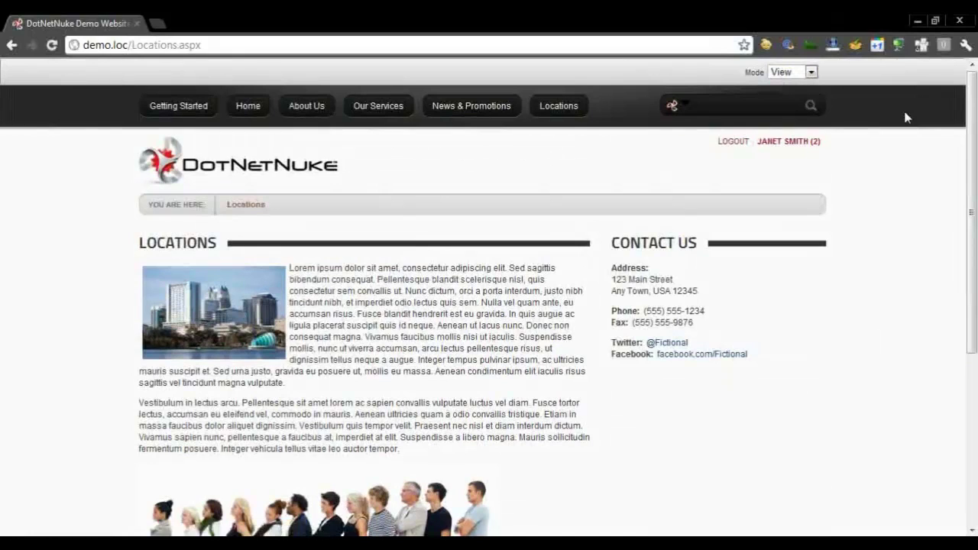
{"action": "left_click", "coordinate": [795, 73]}
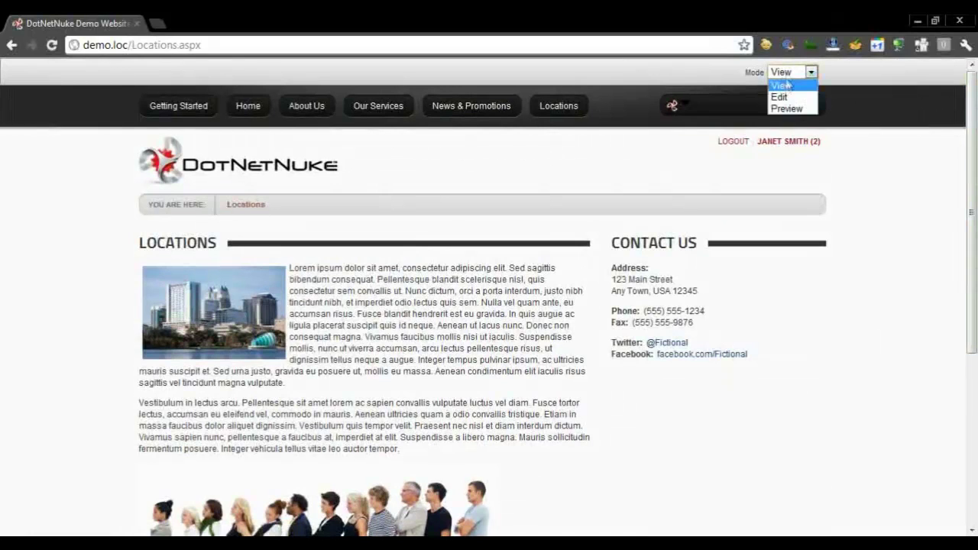
{"action": "left_click", "coordinate": [780, 97]}
{"action": "left_click", "coordinate": [732, 142]}
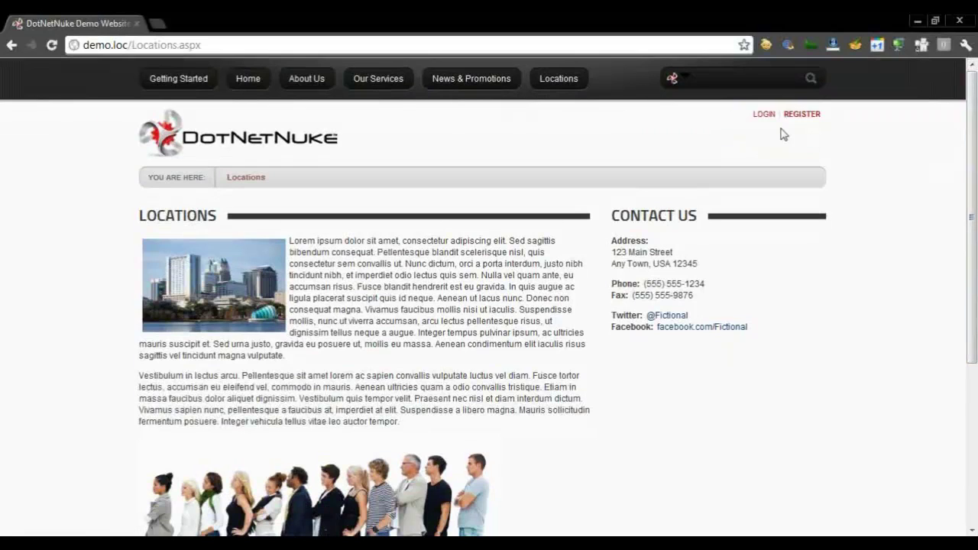
Log in with the host superuser's username and password
{"action": "left_click", "coordinate": [765, 114]}
{"action": "type", "text": "host"}
{"action": "key", "text": "Tab"}
{"action": "type", "text": "dnnhost1234"}
{"action": "key", "text": "ctrl+a"}
{"action": "type", "text": "dnnhost"}
{"action": "key", "text": "Return"}
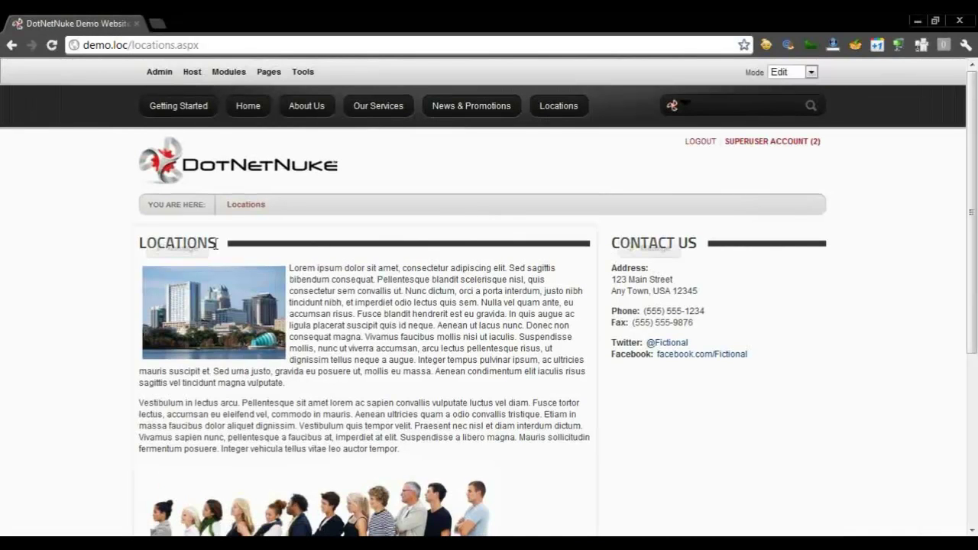
{"action": "mouse_move", "coordinate": [182, 248]}
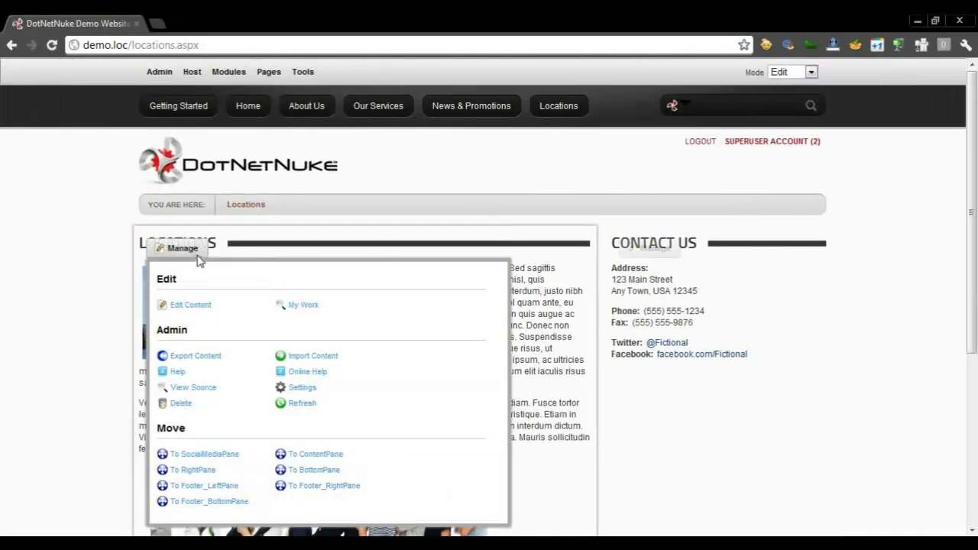
{"action": "left_click", "coordinate": [197, 307]}
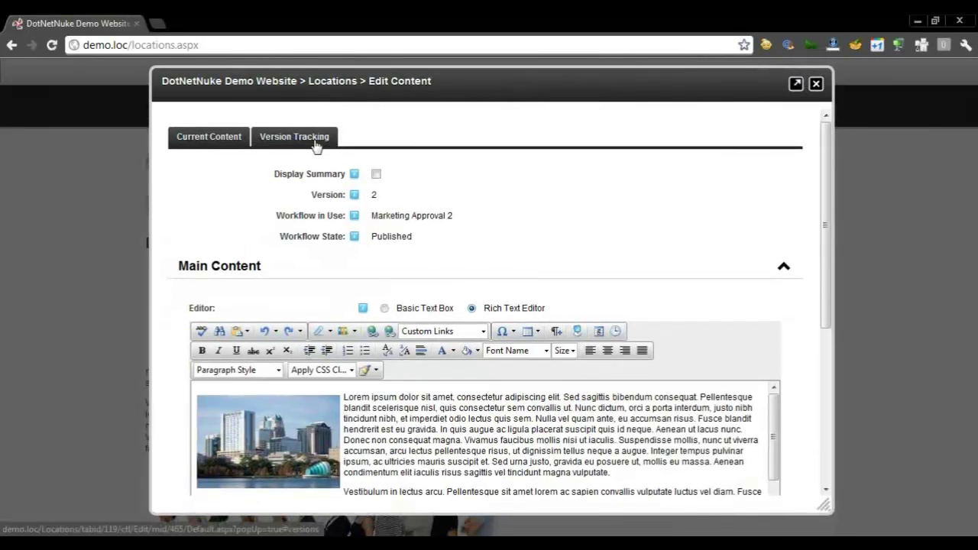
{"action": "left_click", "coordinate": [304, 137]}
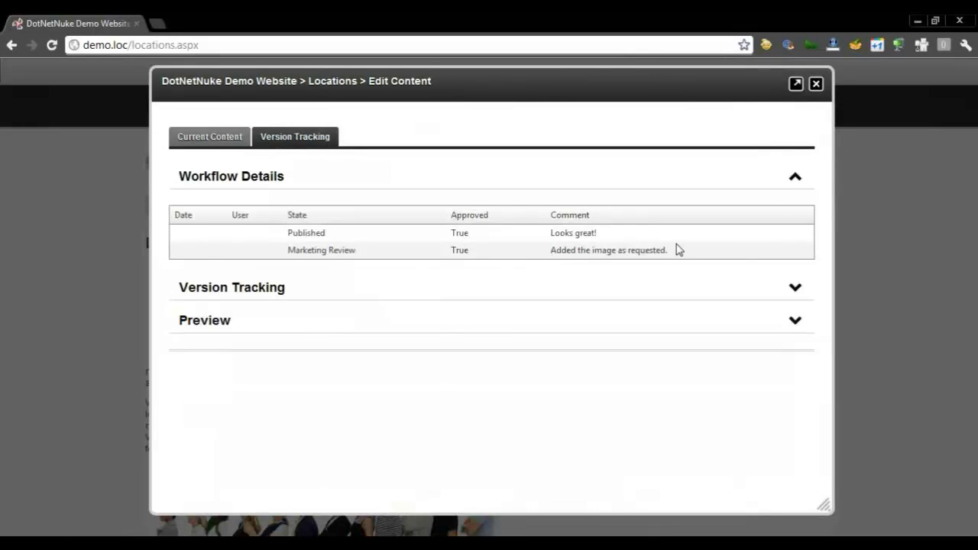
{"action": "left_click", "coordinate": [591, 295]}
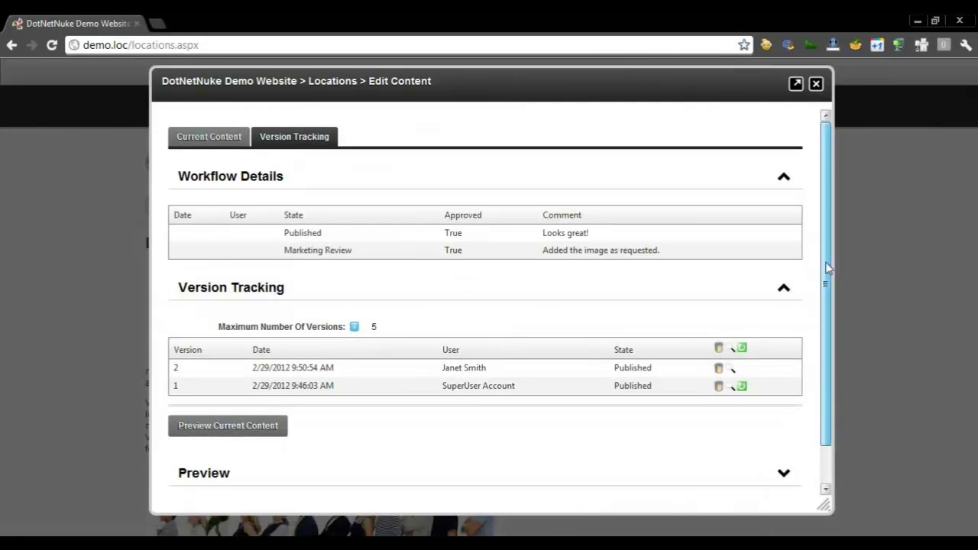
{"action": "scroll", "coordinate": [828, 268], "scroll_direction": "down", "scroll_amount": 1}
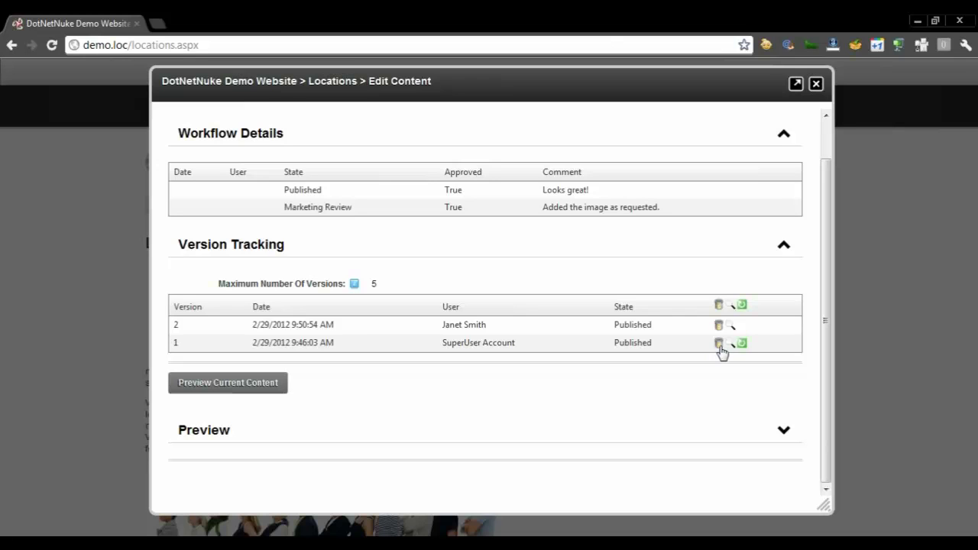
{"action": "left_click", "coordinate": [816, 85]}
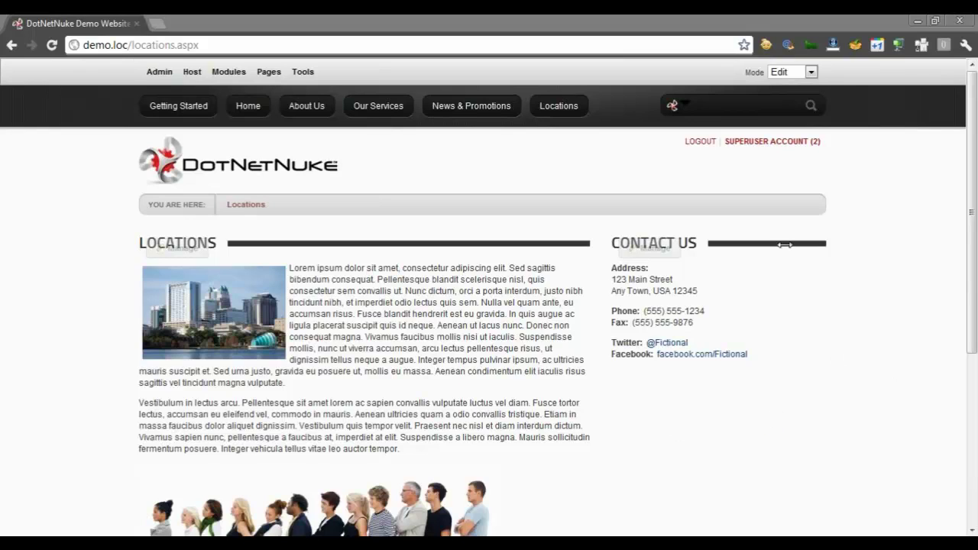
Return to the PowerPoint slideshow and advance to the Benefits: Summary slide
{"action": "left_click", "coordinate": [420, 387]}
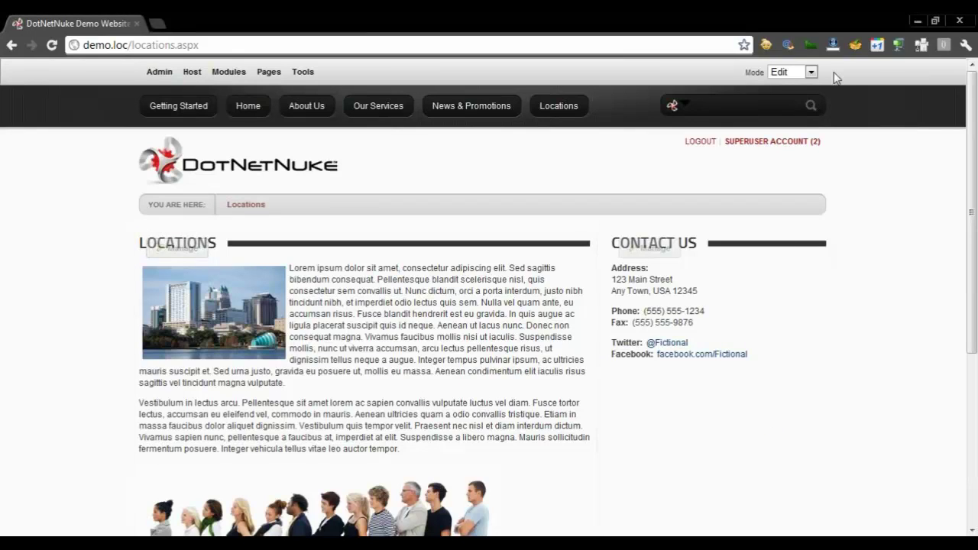
{"action": "key", "text": "alt+Tab"}
{"action": "key", "text": "Right"}
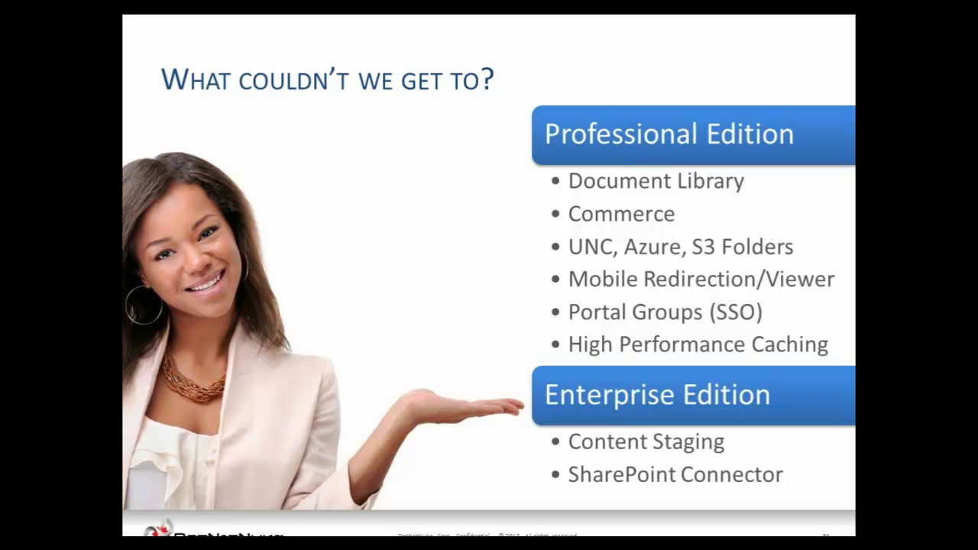
{"action": "key", "text": "Right"}
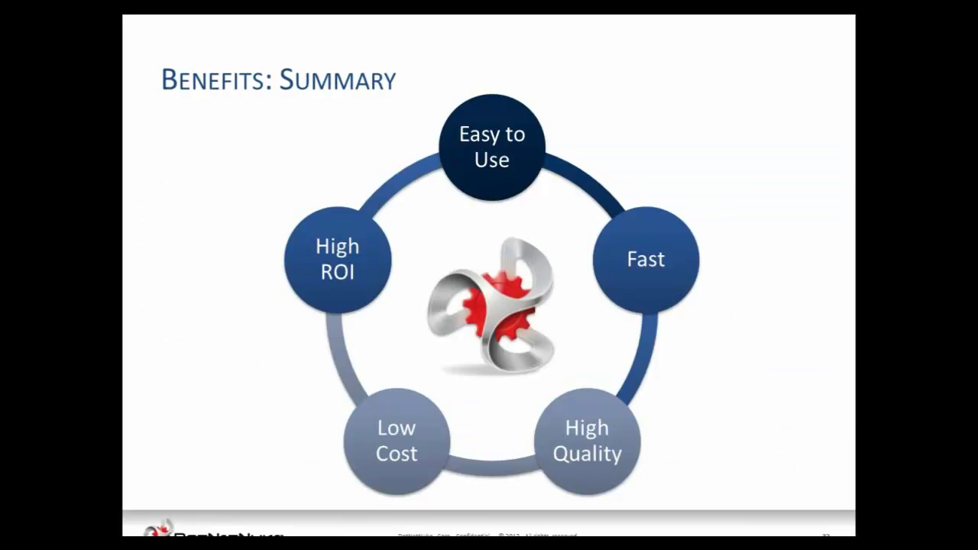